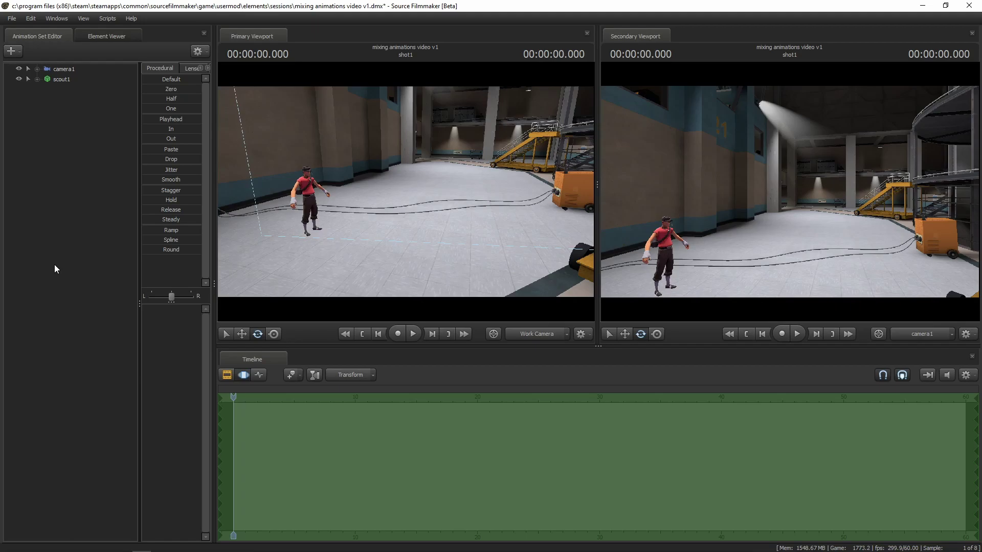
# Import a sequence onto scout1 with taunt_conga as its first, base animation
pyautogui.rightClick(66, 79)
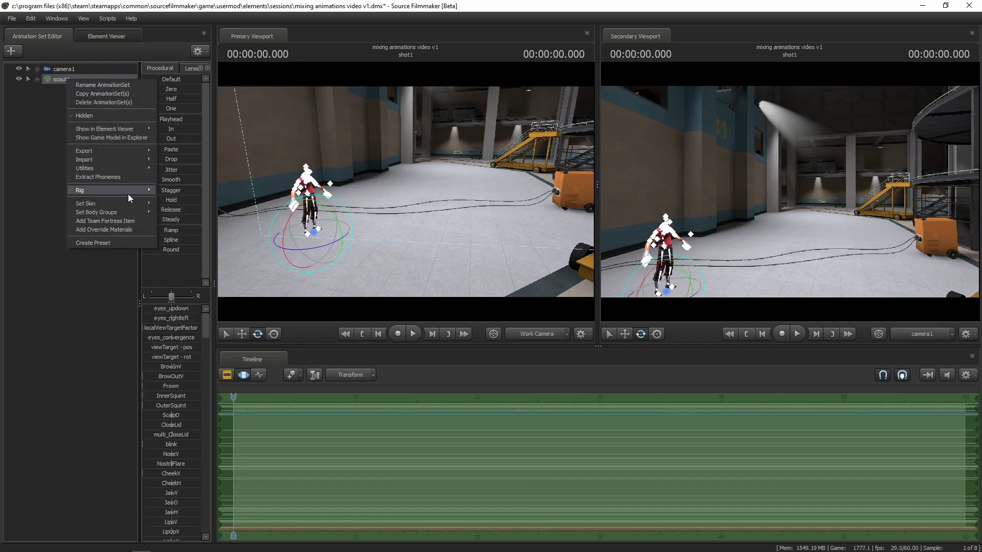
pyautogui.moveTo(86, 160)
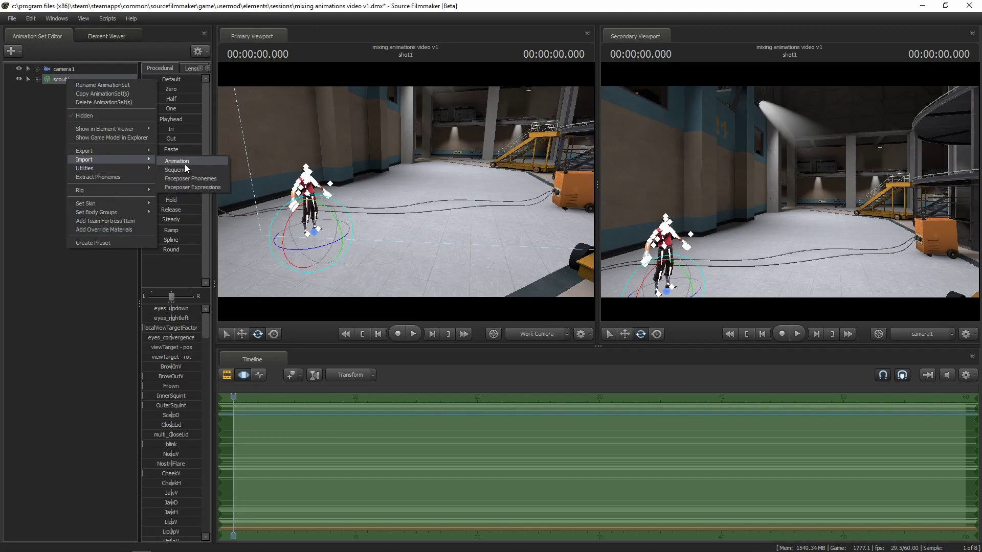
pyautogui.click(181, 169)
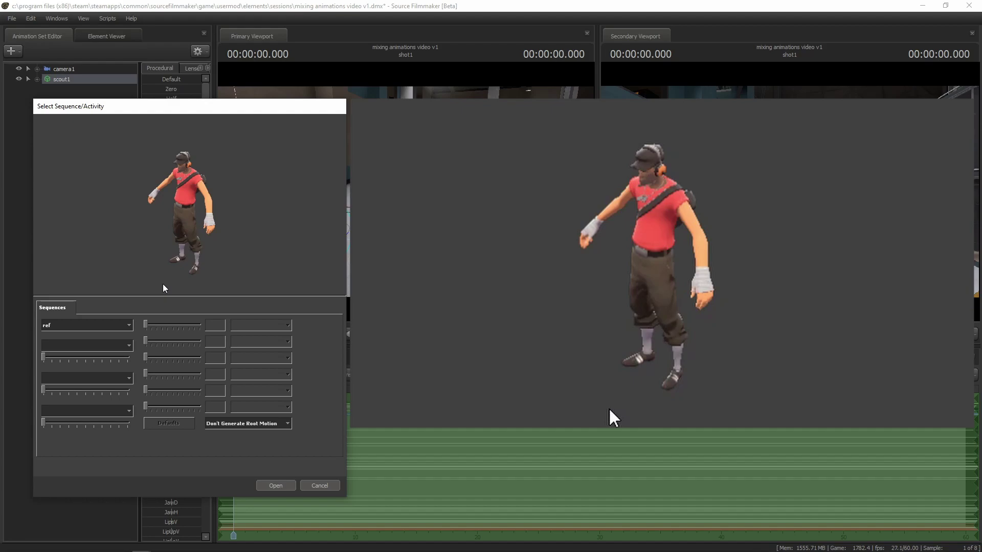
pyautogui.click(132, 324)
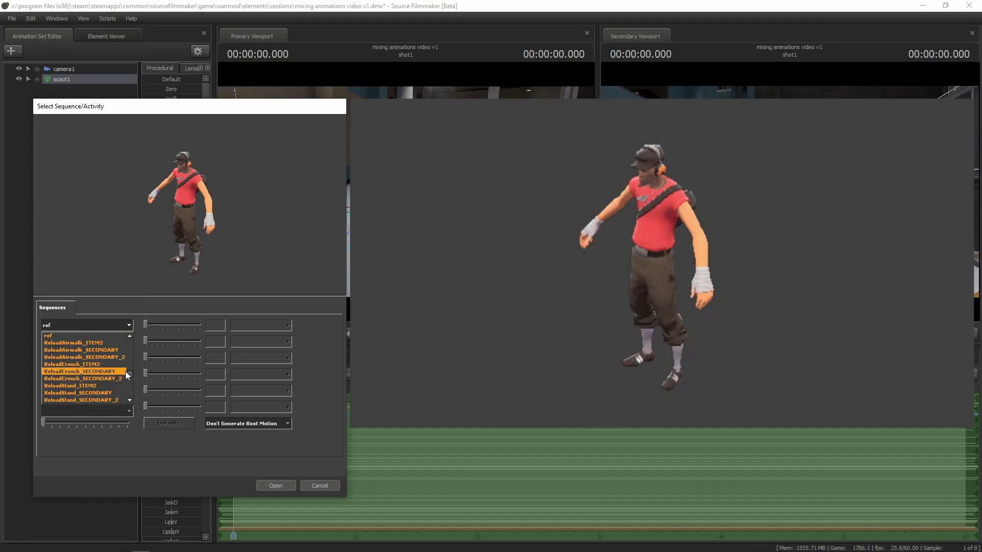
pyautogui.moveTo(130, 373); pyautogui.dragTo(131, 407)
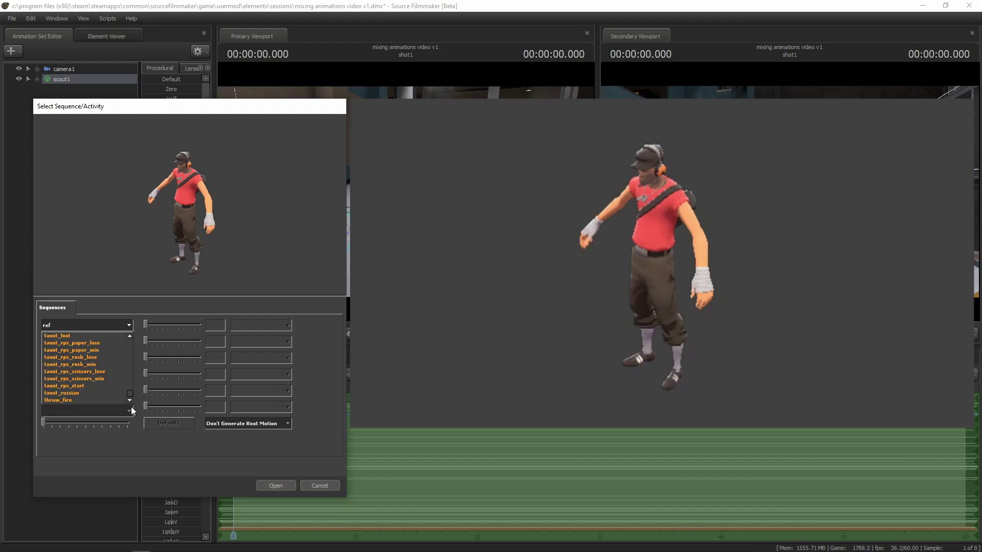
pyautogui.scroll(2, 67, 388)
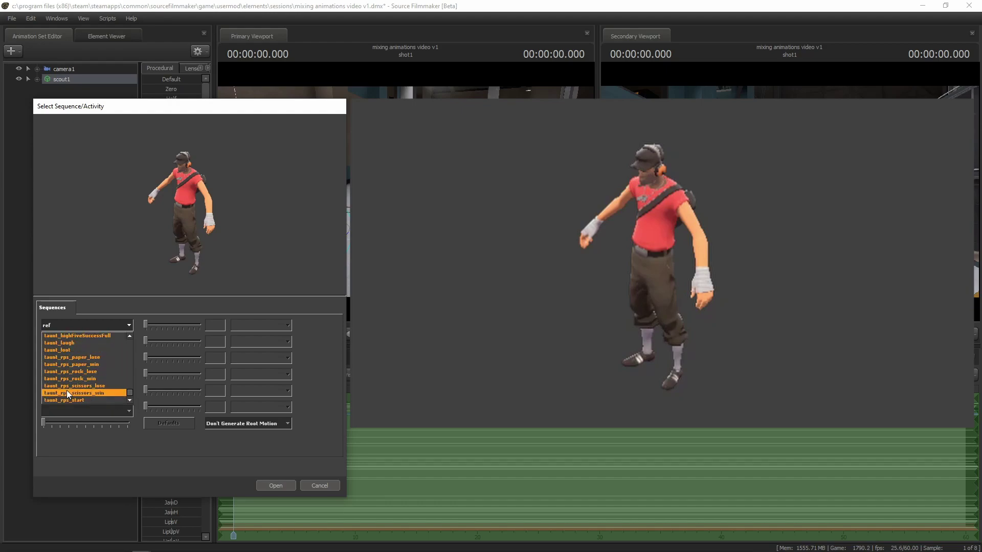
pyautogui.scroll(2, 66, 390)
pyautogui.scroll(2, 73, 356)
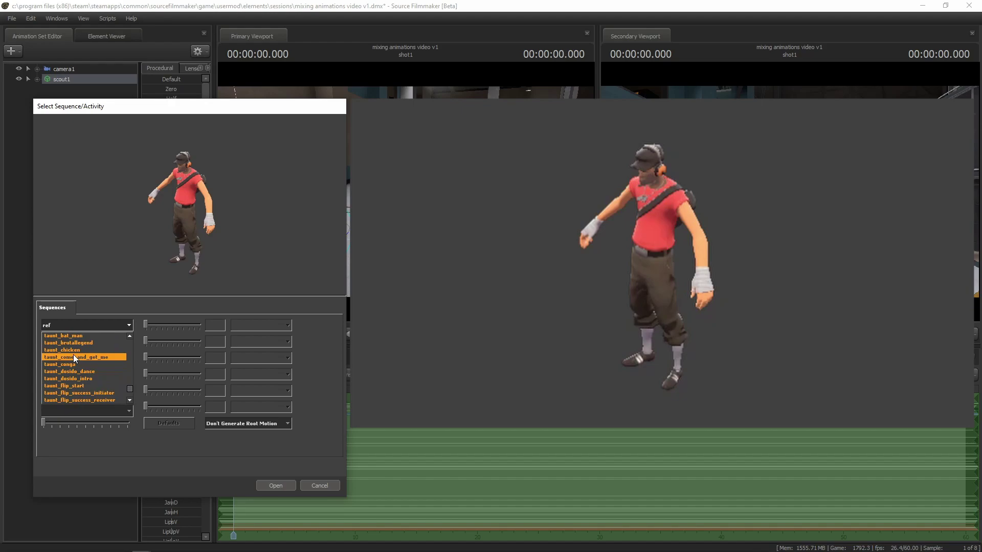
pyautogui.click(81, 365)
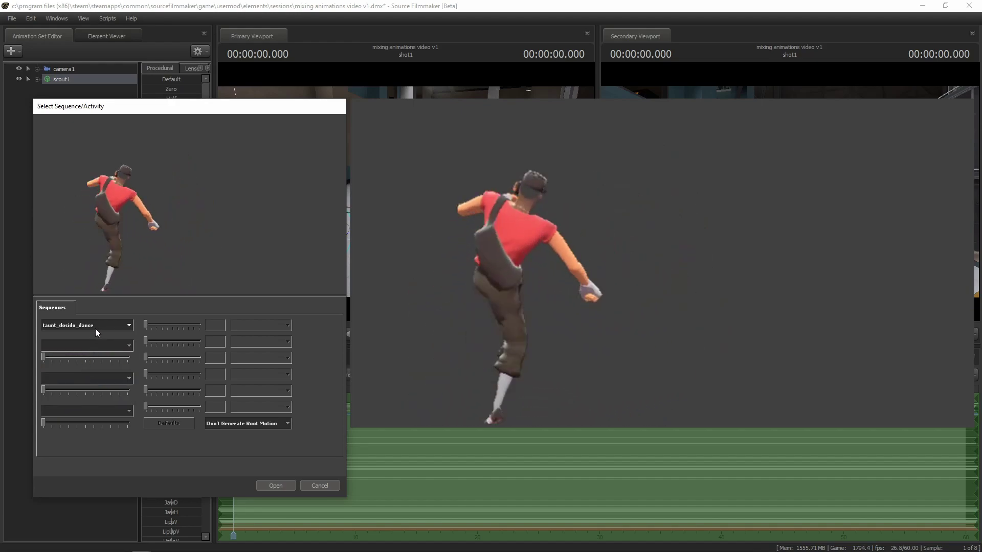
pyautogui.click(129, 347)
# Add taunt_russian as the second layer, trying weights before settling around half
pyautogui.moveTo(129, 363); pyautogui.dragTo(124, 422)
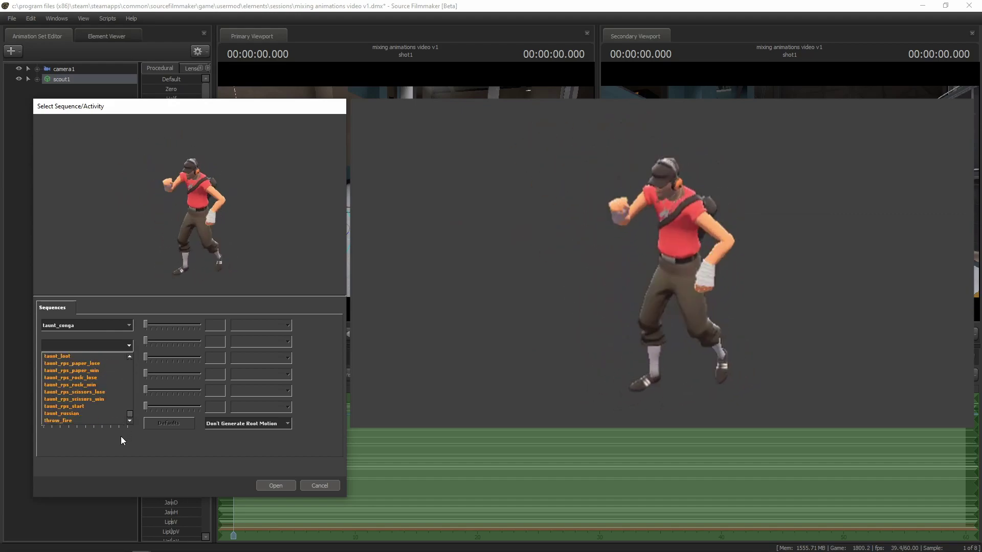
pyautogui.click(90, 412)
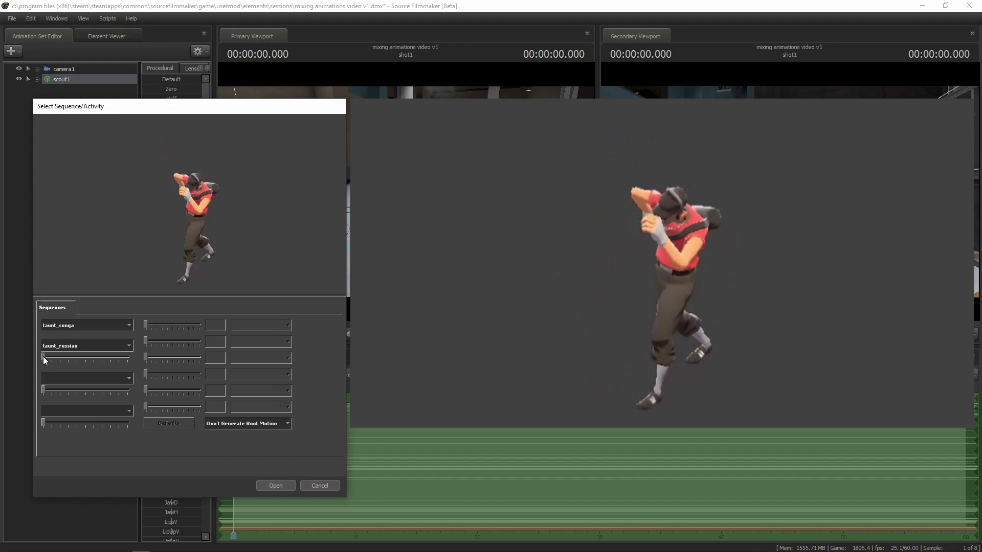
pyautogui.moveTo(43, 357)
pyautogui.mouseDown()
pyautogui.moveTo(141, 362)
pyautogui.moveTo(125, 364)
pyautogui.mouseUp()
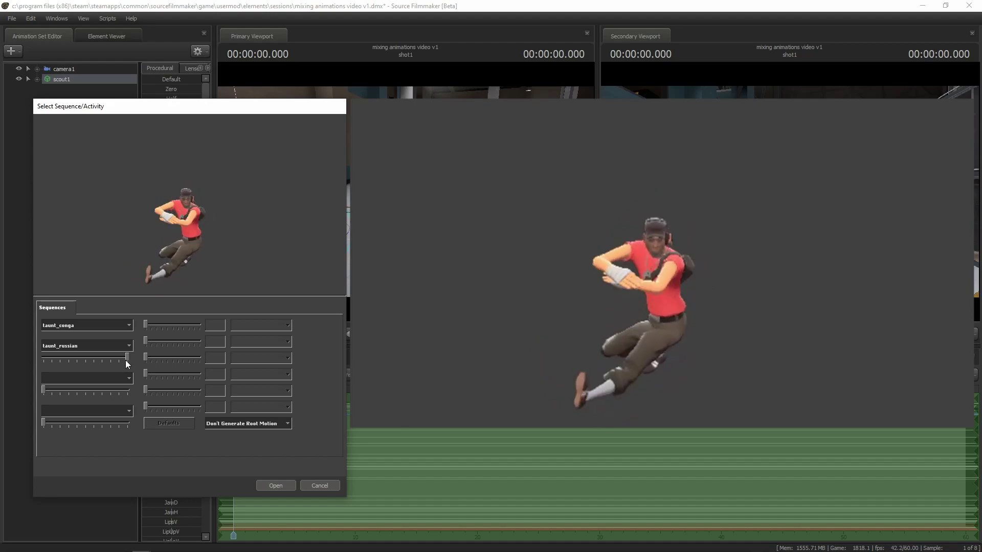
pyautogui.moveTo(127, 358); pyautogui.dragTo(83, 360)
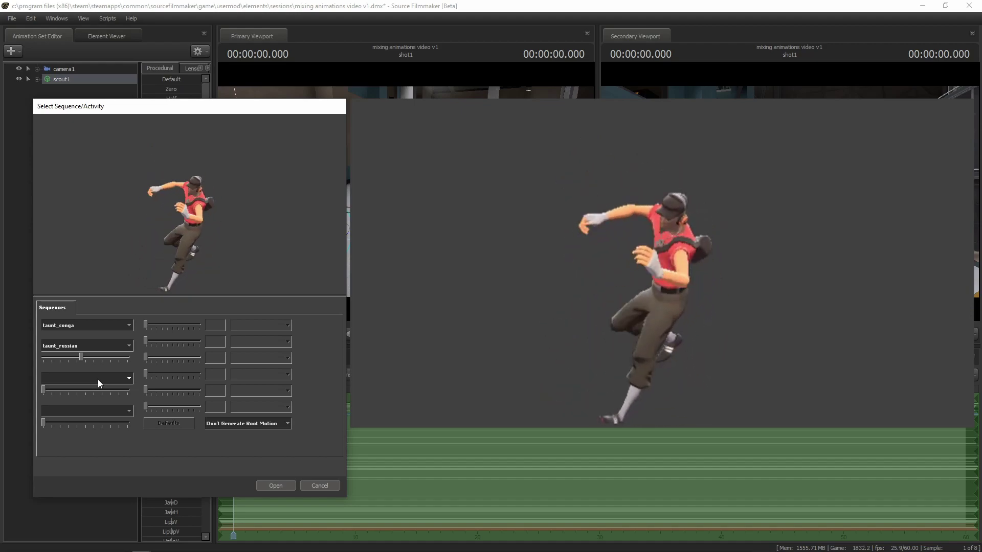
pyautogui.moveTo(81, 357); pyautogui.dragTo(18, 355)
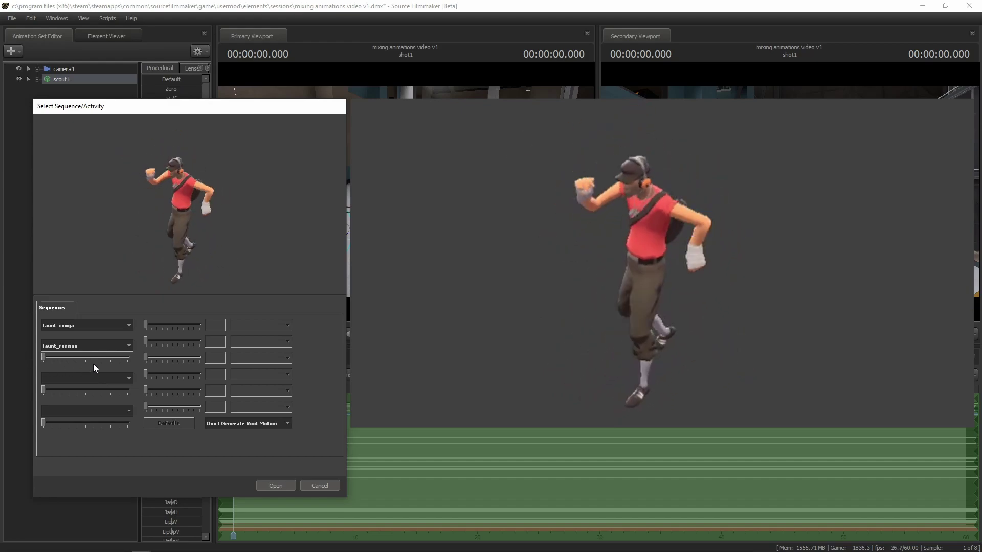
pyautogui.moveTo(49, 357); pyautogui.dragTo(146, 361)
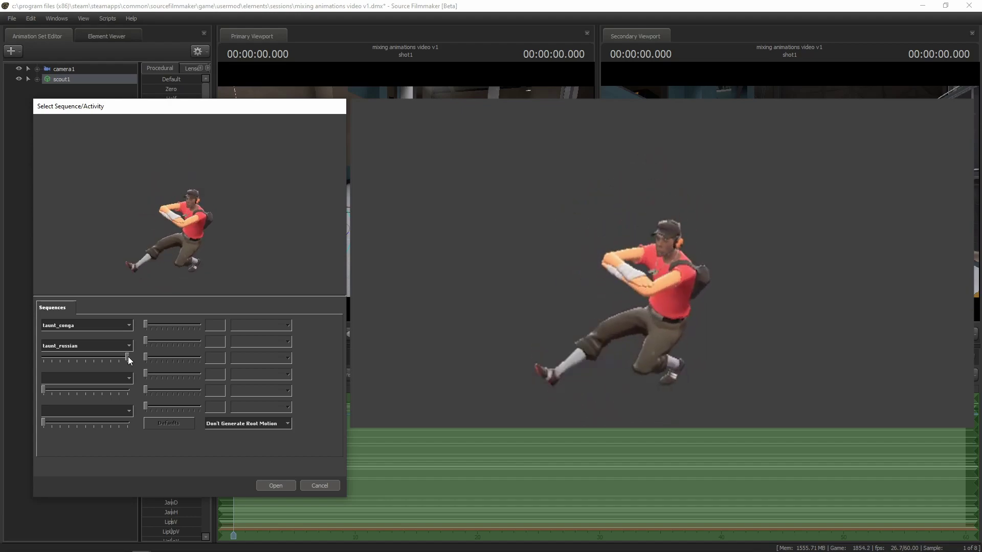
pyautogui.moveTo(127, 358); pyautogui.dragTo(86, 358)
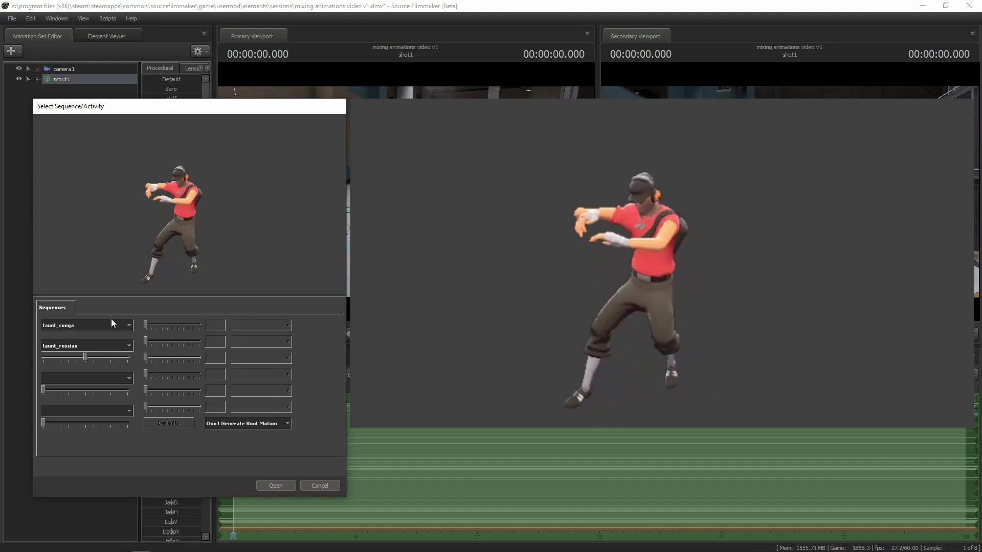
# Add PRIMARY_reload_loop as the third layer, raised to full then eased to about half weight
pyautogui.click(115, 376)
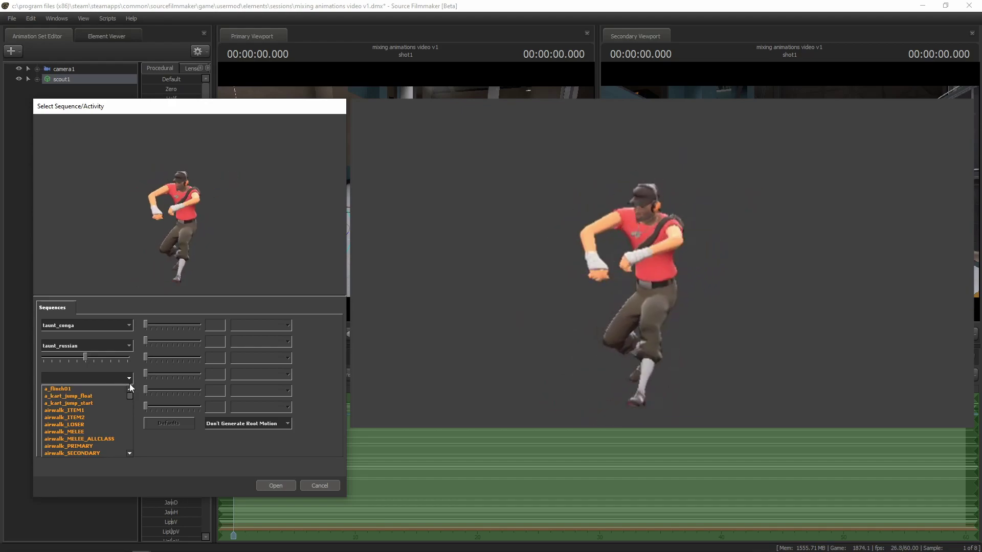
pyautogui.moveTo(130, 400); pyautogui.dragTo(125, 423)
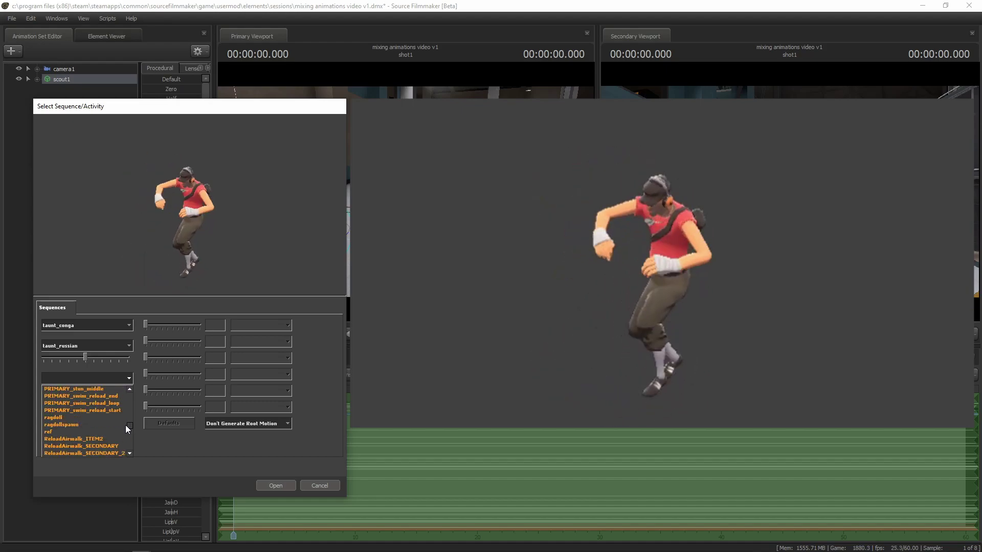
pyautogui.scroll(-1, 106, 420)
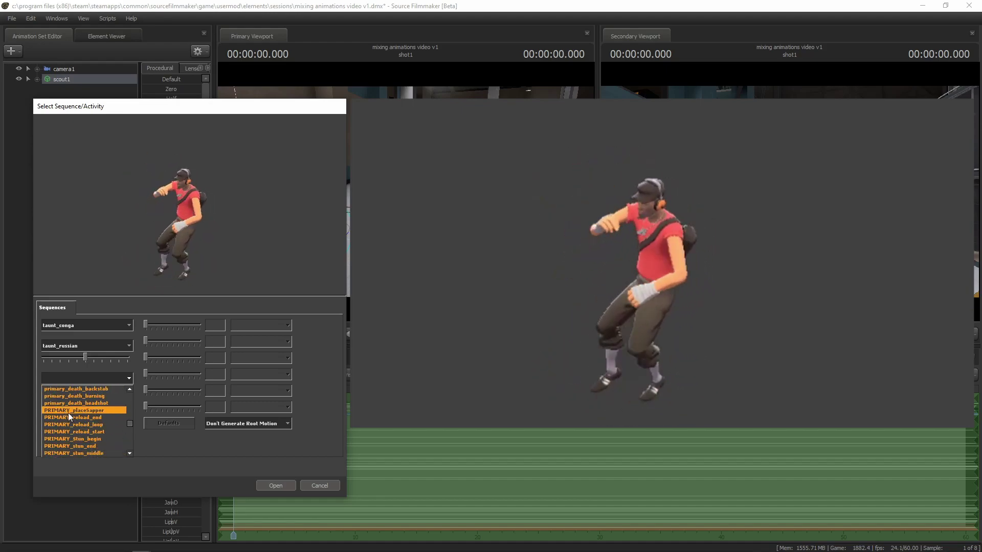
pyautogui.click(103, 425)
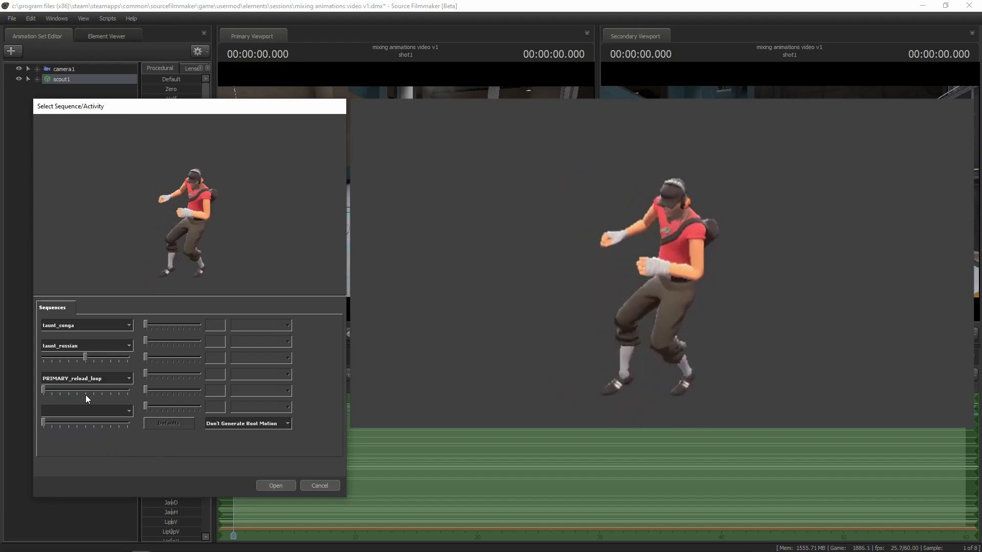
pyautogui.moveTo(43, 389); pyautogui.dragTo(141, 409)
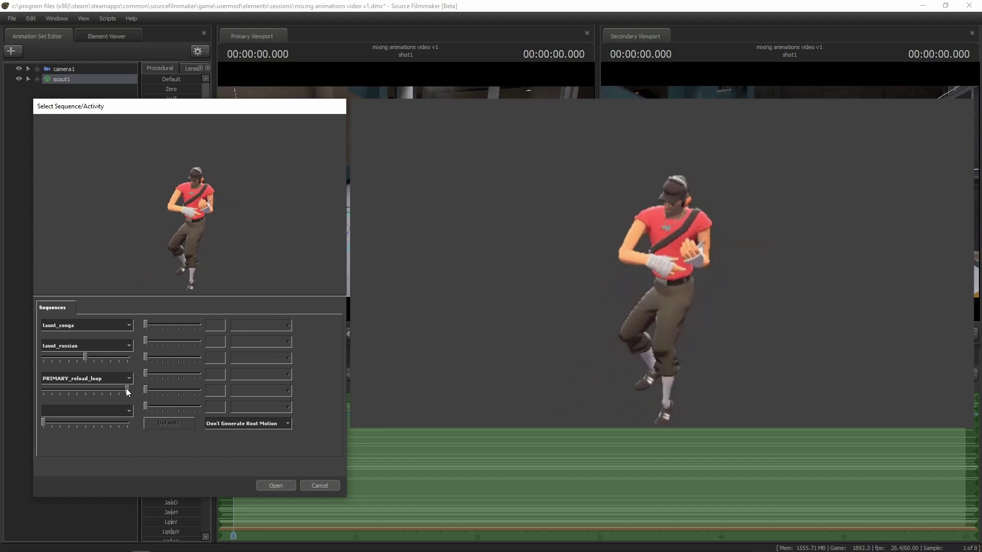
pyautogui.moveTo(128, 392); pyautogui.dragTo(118, 392)
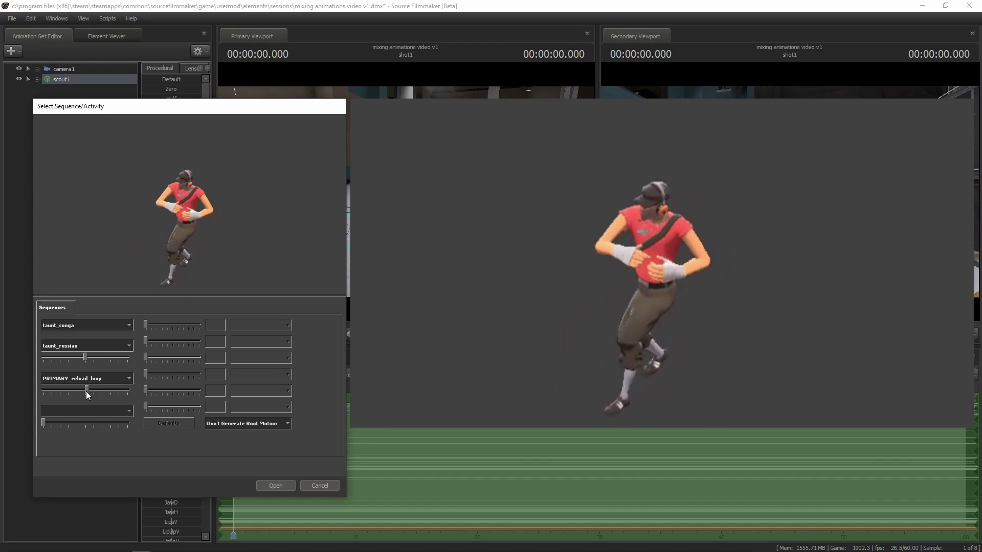
# Browse the fourth layer's sequence list and try MELEE_swing
pyautogui.click(130, 412)
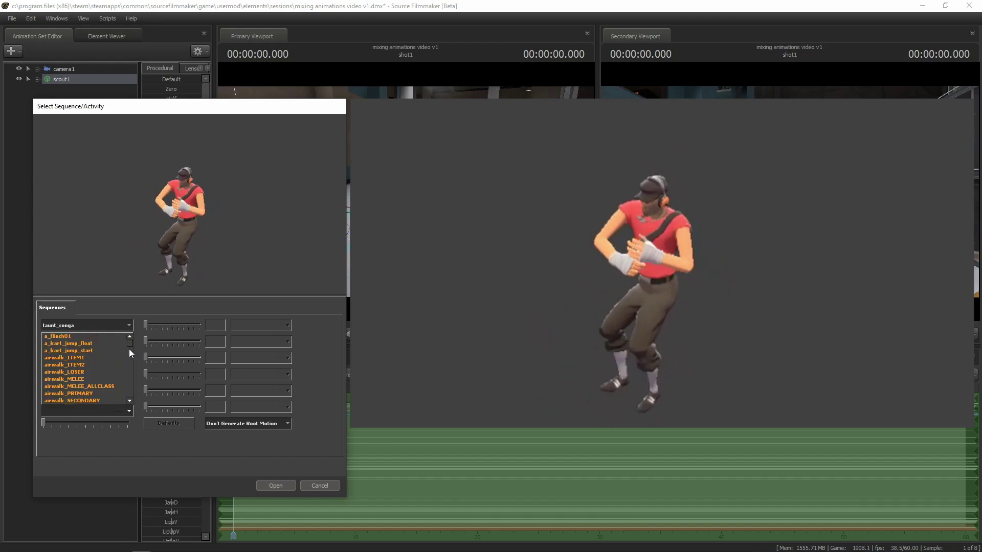
pyautogui.moveTo(130, 346); pyautogui.dragTo(132, 389)
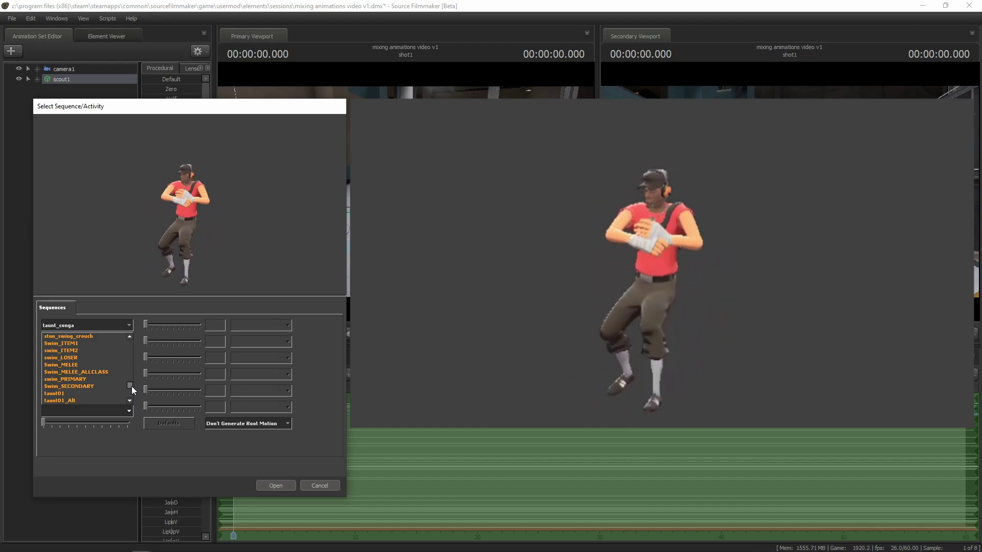
pyautogui.scroll(3, 97, 373)
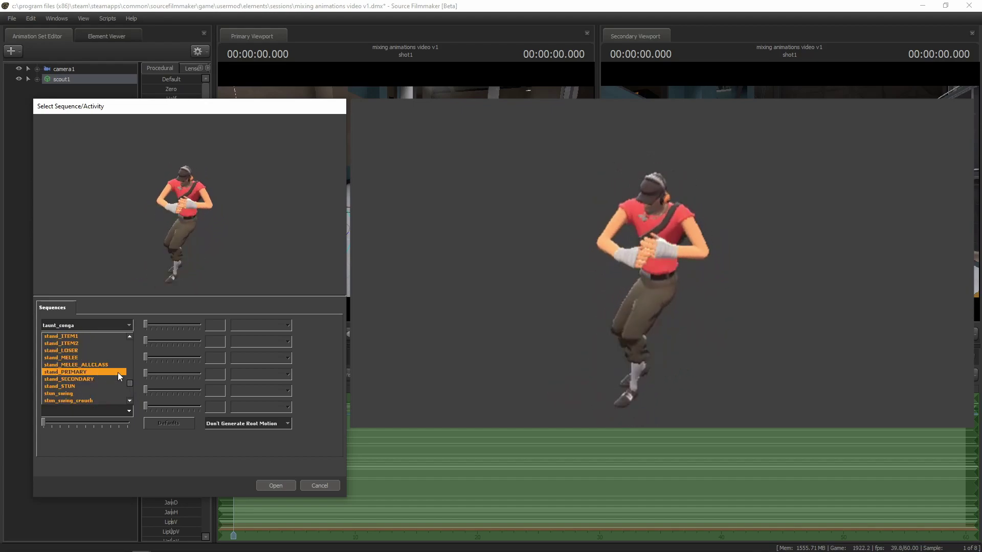
pyautogui.moveTo(129, 383); pyautogui.dragTo(134, 366)
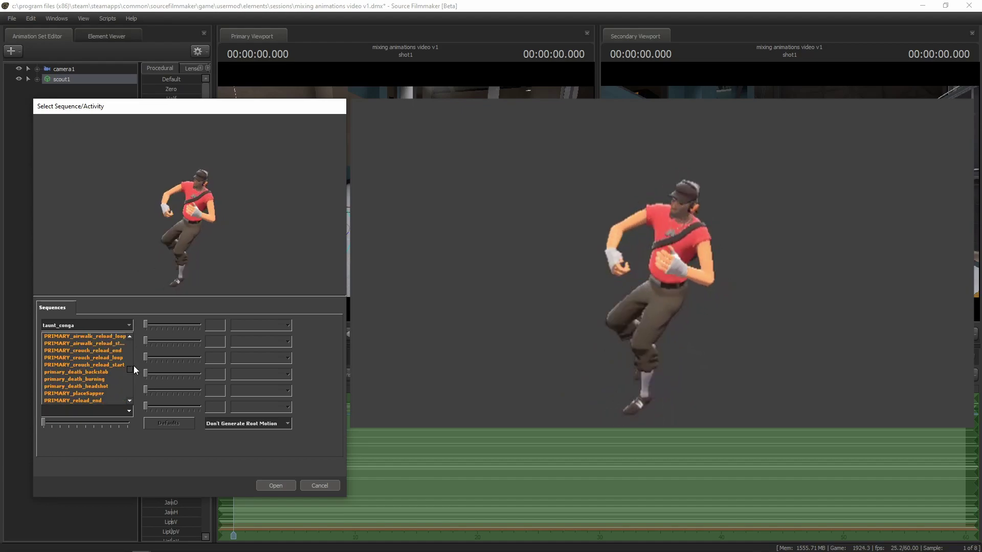
pyautogui.scroll(-2, 122, 372)
pyautogui.scroll(-1, 120, 374)
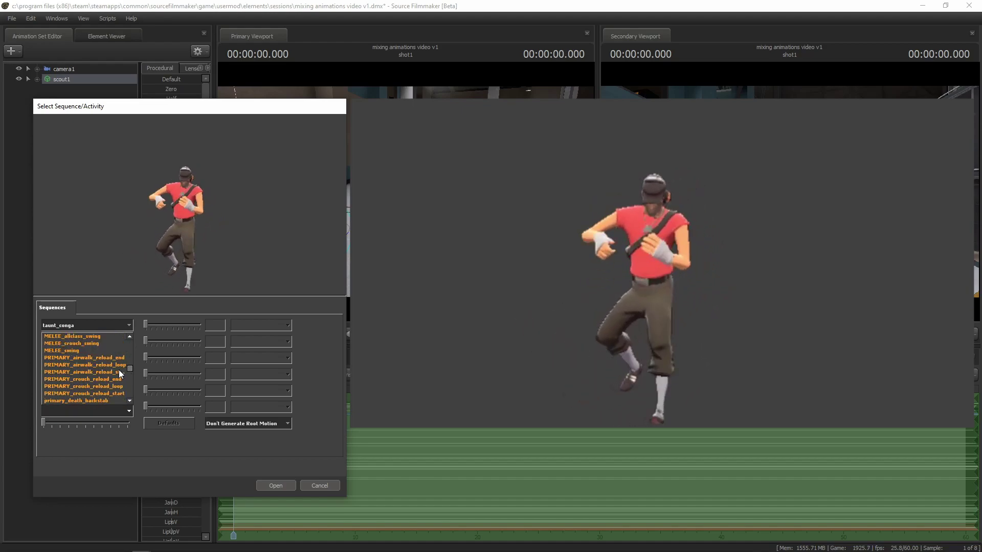
pyautogui.click(78, 352)
# Compare MELEE_allclass_swing and MELEE_allclass_crouch_swing, settling on MELEE_allclass_swing for the fourth layer
pyautogui.scroll(1, 97, 352)
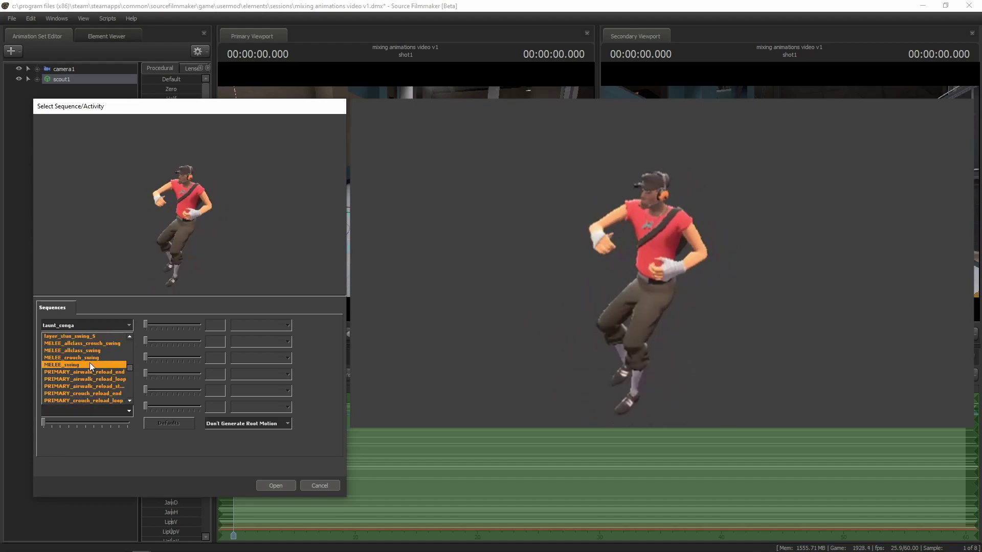
pyautogui.scroll(1, 115, 370)
pyautogui.click(108, 366)
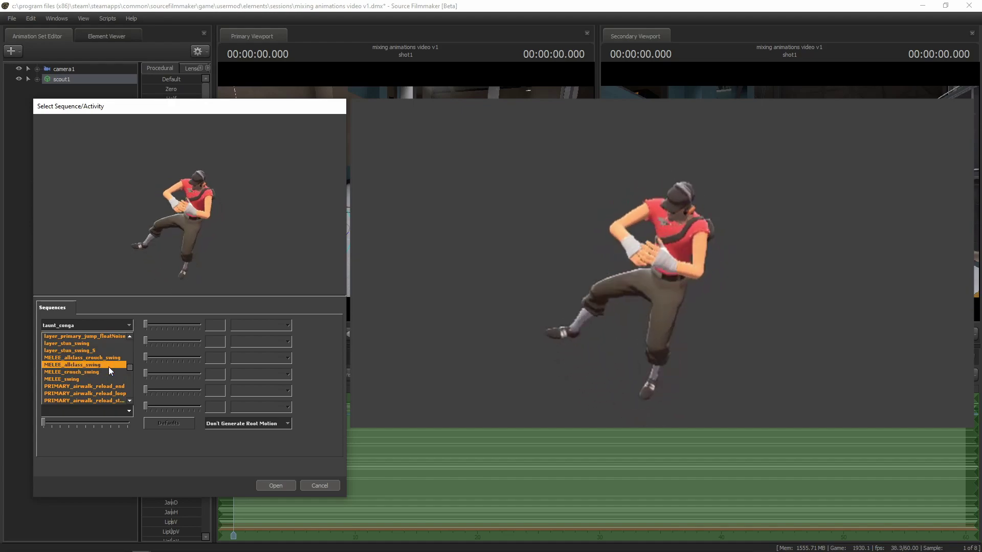
pyautogui.click(103, 373)
pyautogui.click(105, 367)
pyautogui.click(109, 358)
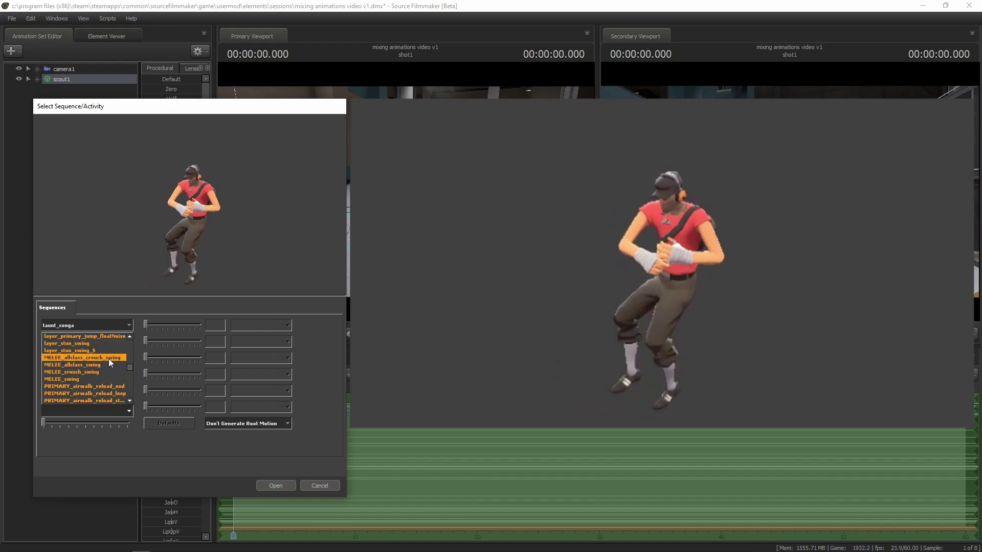
pyautogui.click(106, 366)
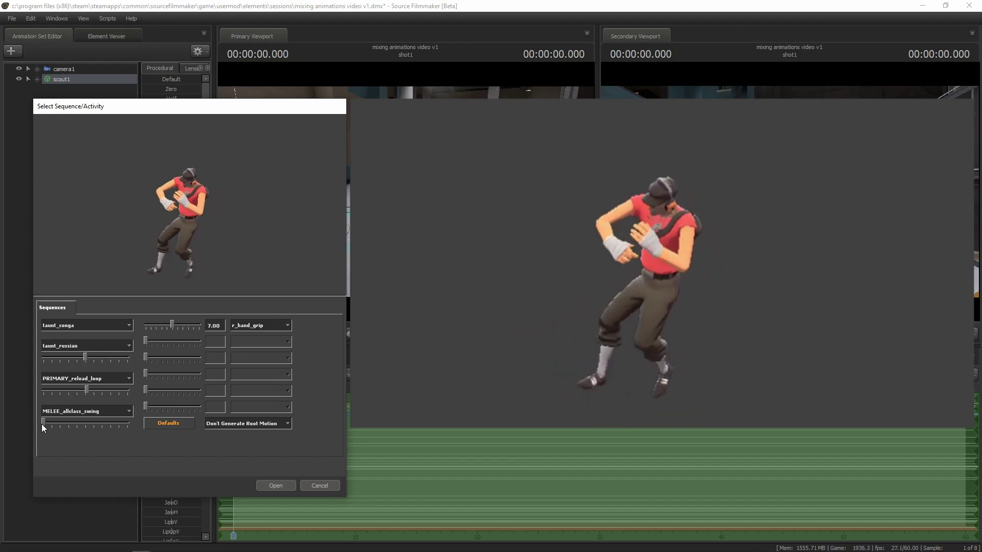
# Rebalance the layer weights, raising PRIMARY_reload_loop to full and dropping MELEE_allclass_swing to zero
pyautogui.moveTo(44, 422); pyautogui.dragTo(181, 425)
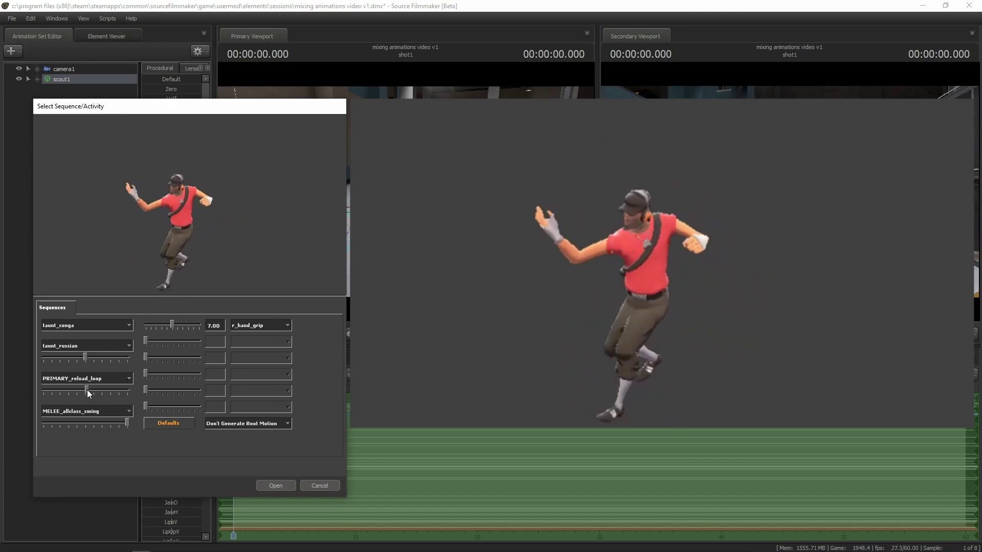
pyautogui.moveTo(86, 389); pyautogui.dragTo(43, 390)
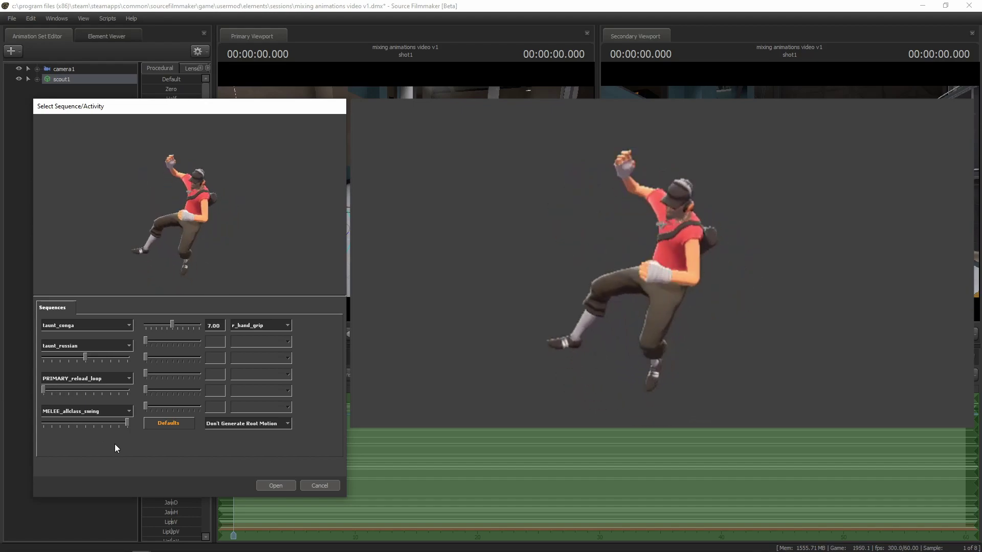
pyautogui.moveTo(84, 357); pyautogui.dragTo(129, 358)
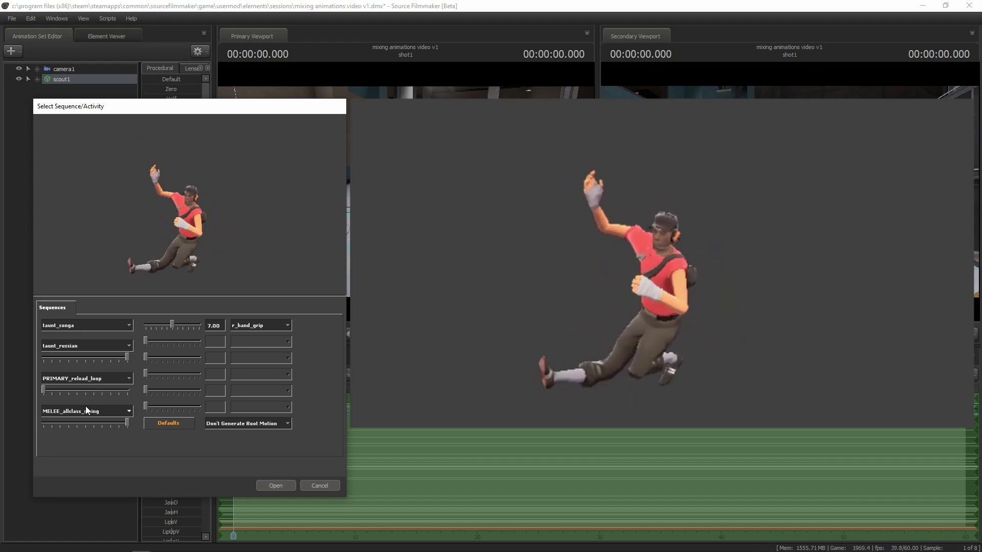
pyautogui.moveTo(44, 391); pyautogui.dragTo(153, 387)
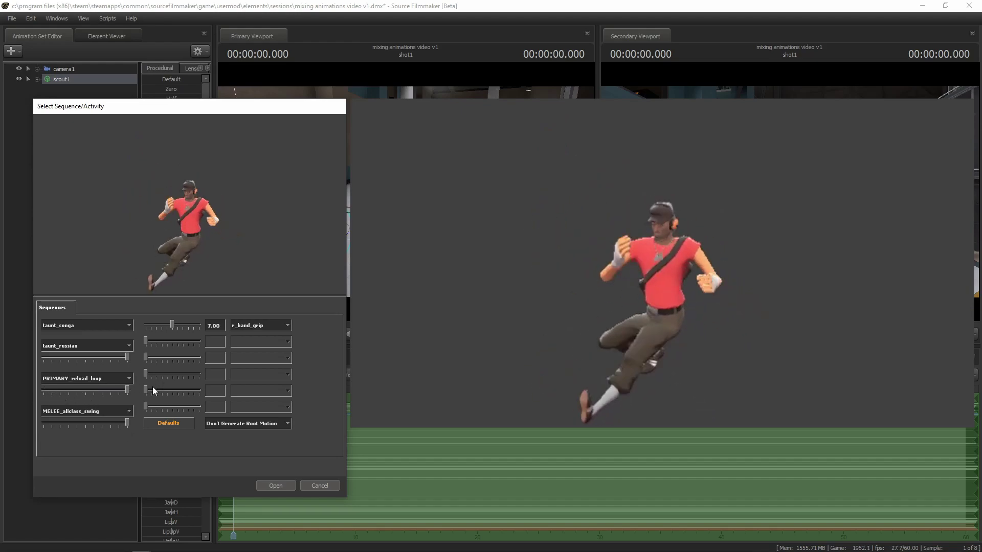
pyautogui.moveTo(126, 422); pyautogui.dragTo(7, 418)
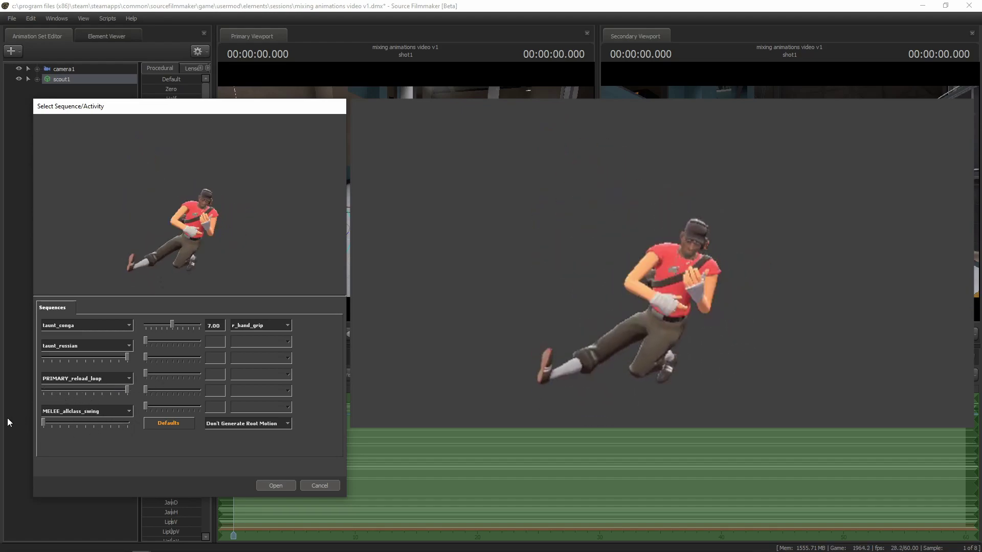
pyautogui.moveTo(125, 357); pyautogui.dragTo(37, 355)
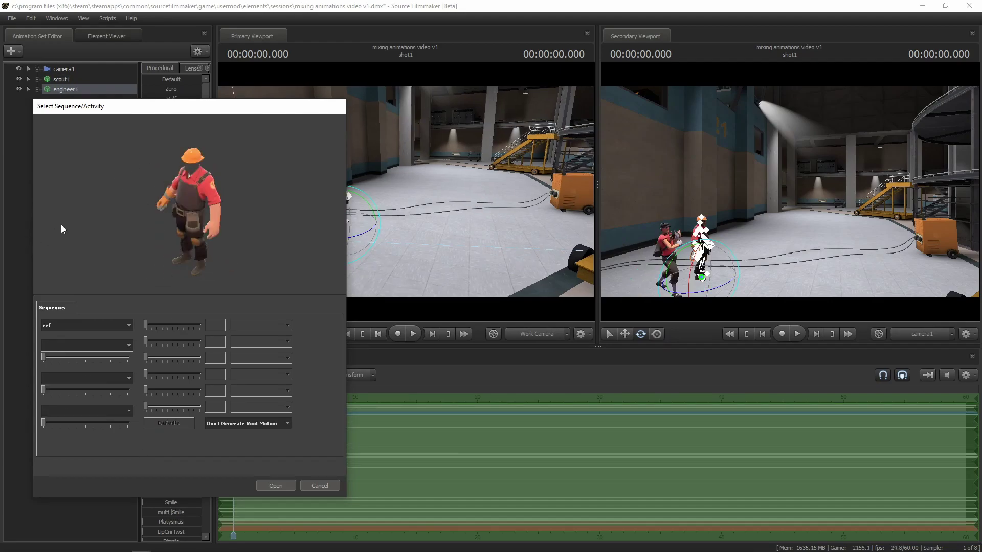
# Browse the engineer's sequence list, leaving ragdoll as the base sequence for now
pyautogui.click(118, 326)
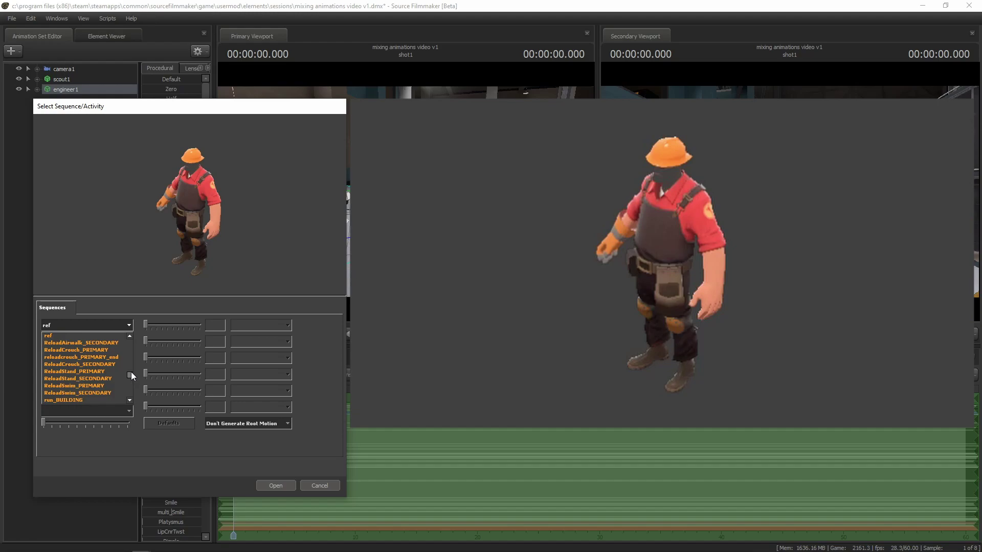
pyautogui.moveTo(130, 375)
pyautogui.mouseDown()
pyautogui.moveTo(131, 342)
pyautogui.moveTo(132, 351)
pyautogui.moveTo(122, 344)
pyautogui.mouseUp()
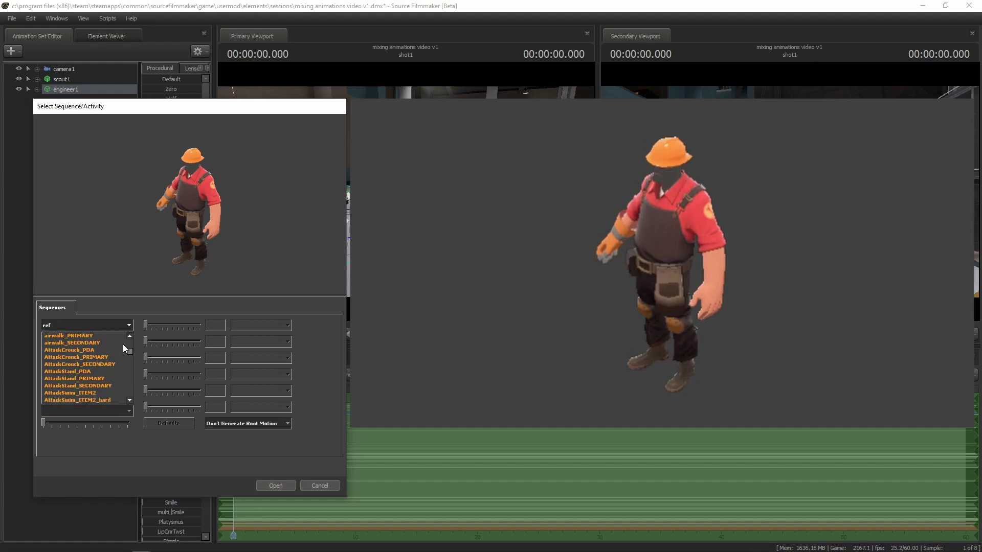
pyautogui.click(89, 325)
pyautogui.scroll(2, 88, 329)
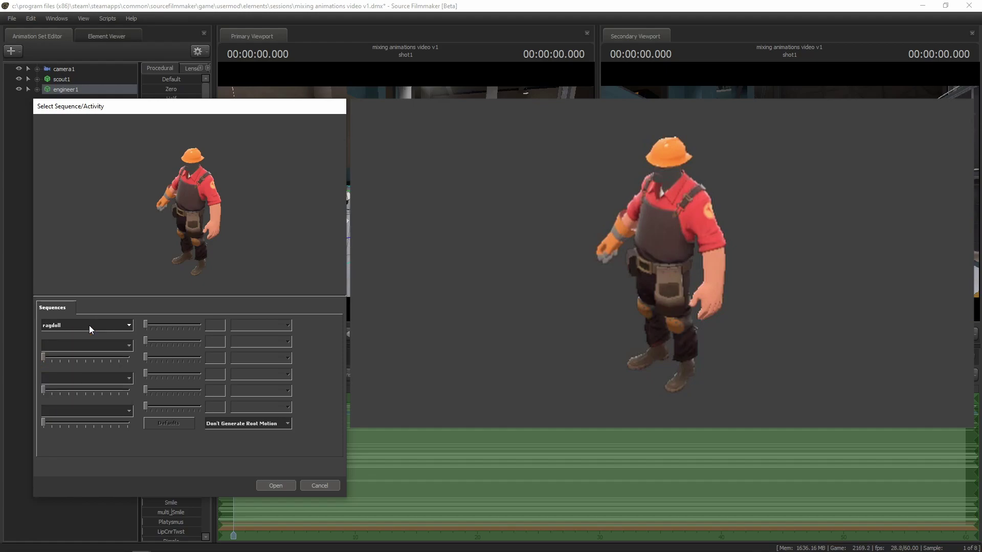
pyautogui.click(89, 329)
pyautogui.click(75, 328)
pyautogui.scroll(-2, 75, 324)
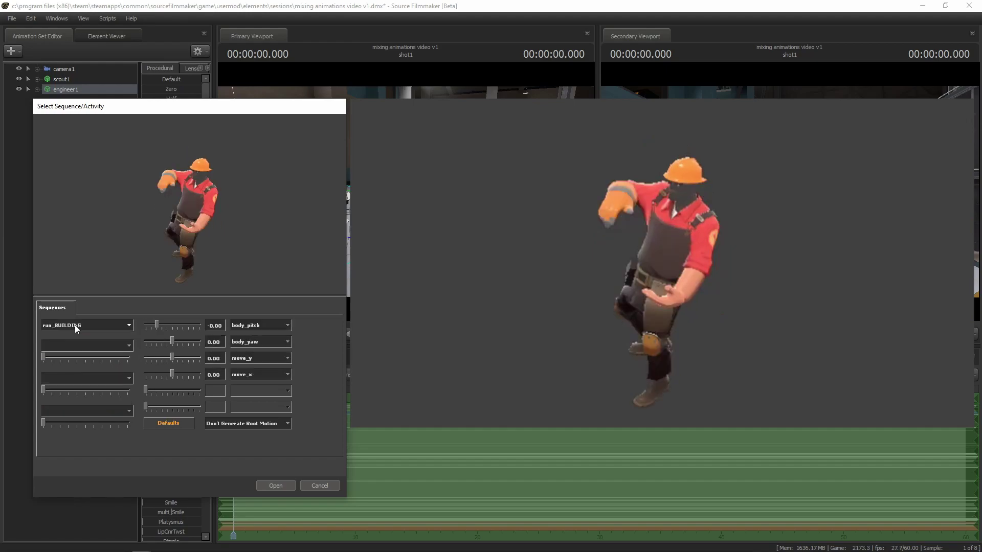
# Try run_ITEM1 as the engineer's base sequence, then switch it to run_MELEE
pyautogui.click(75, 324)
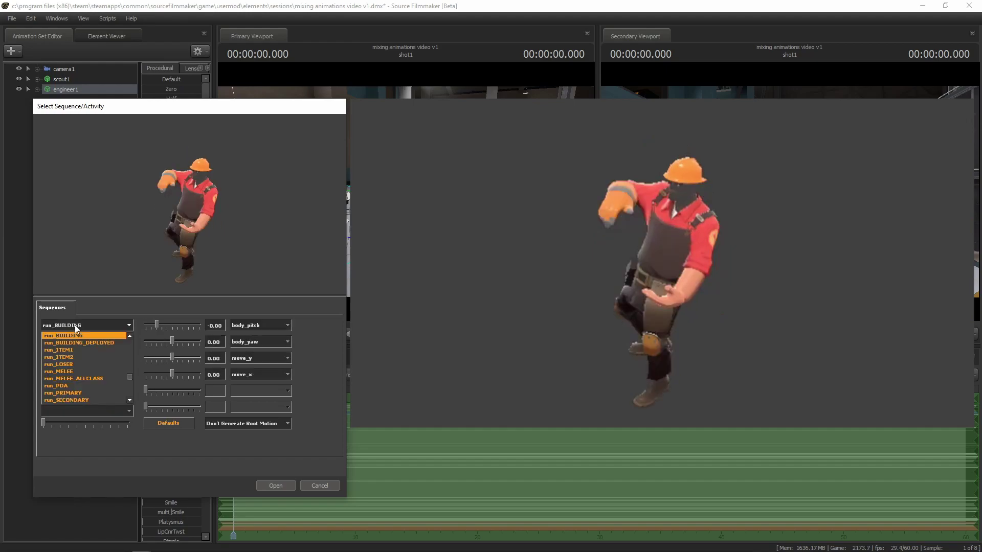
pyautogui.click(78, 352)
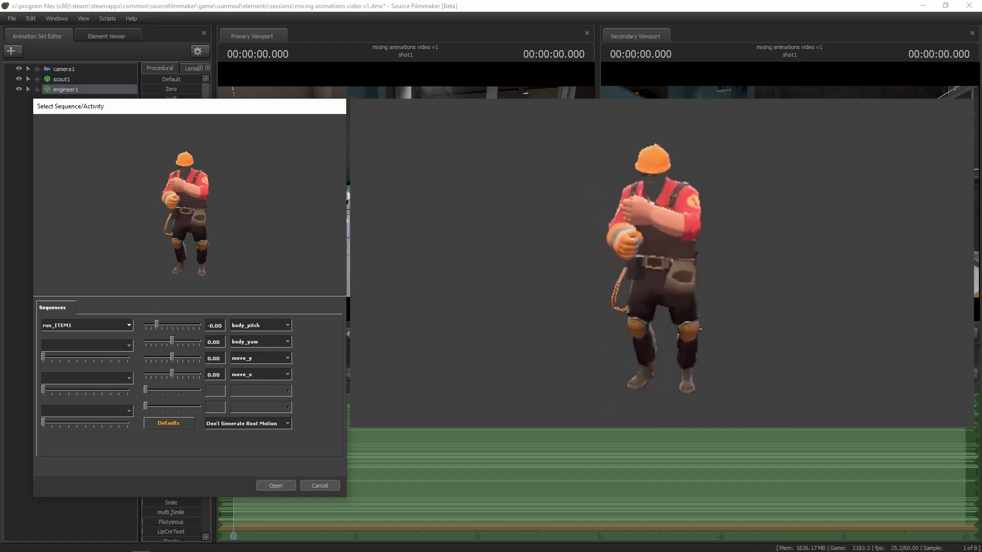
pyautogui.moveTo(215, 223); pyautogui.dragTo(185, 222)
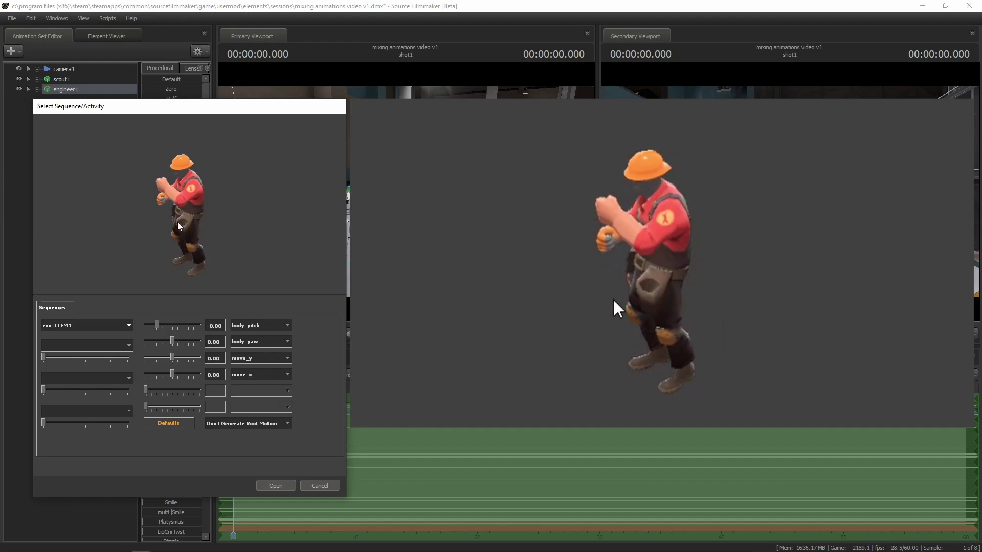
pyautogui.click(108, 325)
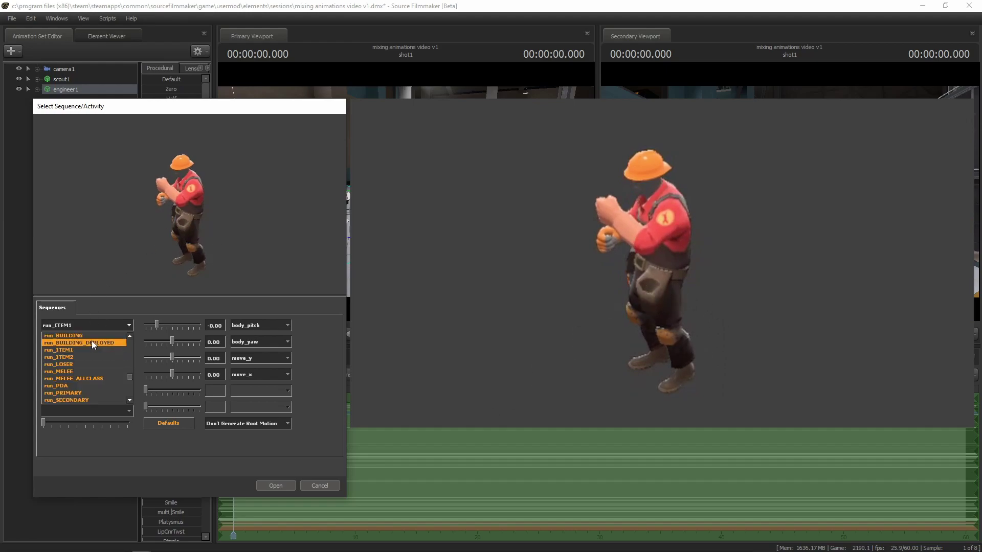
pyautogui.click(69, 368)
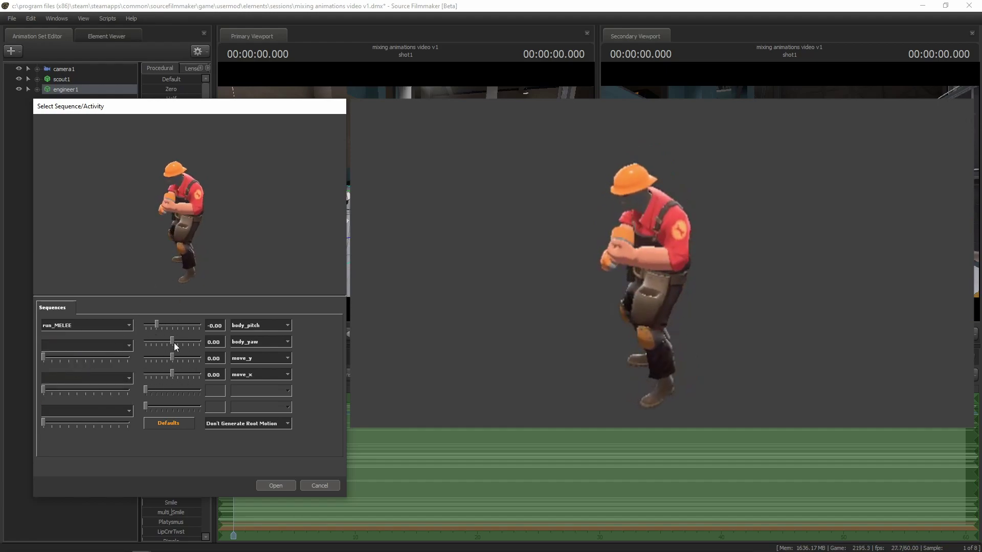
# Set the engineer's run_MELEE body_pitch to 21.82 and move_y to -1.00
pyautogui.moveTo(162, 325); pyautogui.dragTo(172, 343)
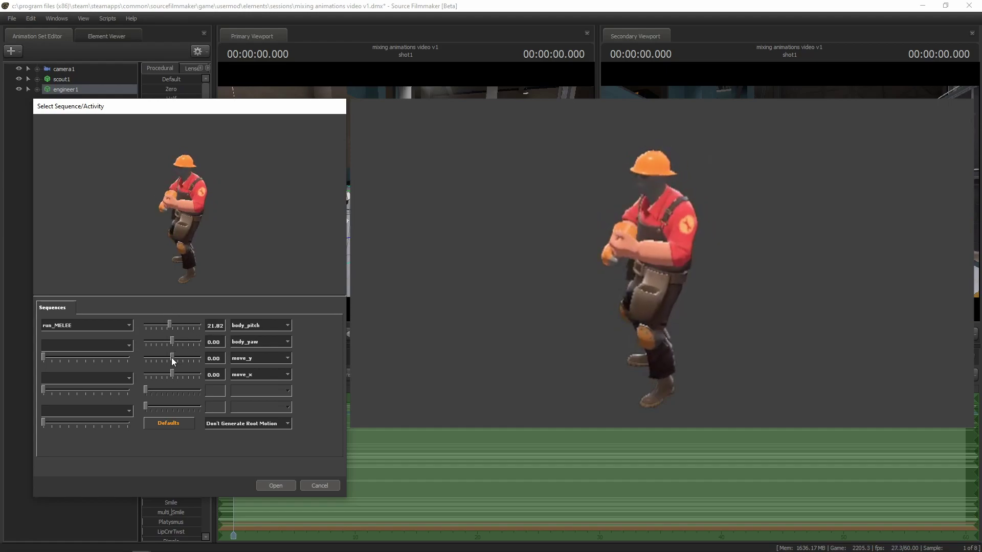
pyautogui.moveTo(171, 357)
pyautogui.mouseDown()
pyautogui.moveTo(217, 358)
pyautogui.moveTo(120, 359)
pyautogui.mouseUp()
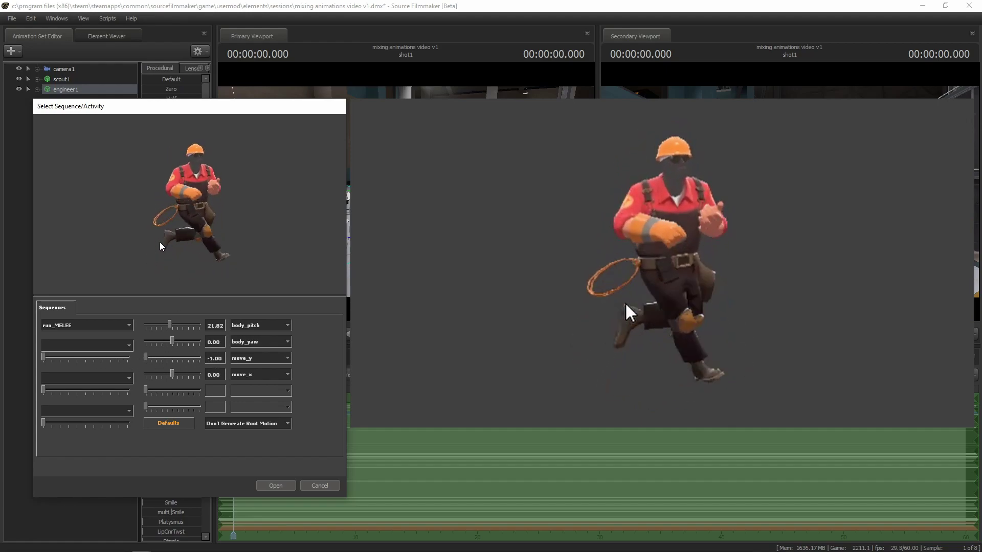
# Add swim_MELEE as the engineer's second layer, blended in at full weight
pyautogui.click(115, 345)
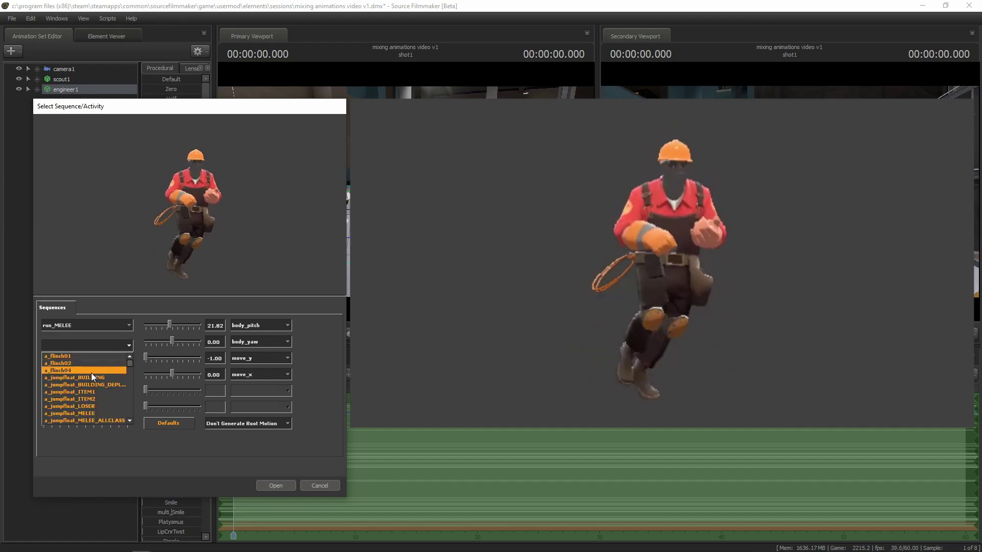
pyautogui.write('swim')
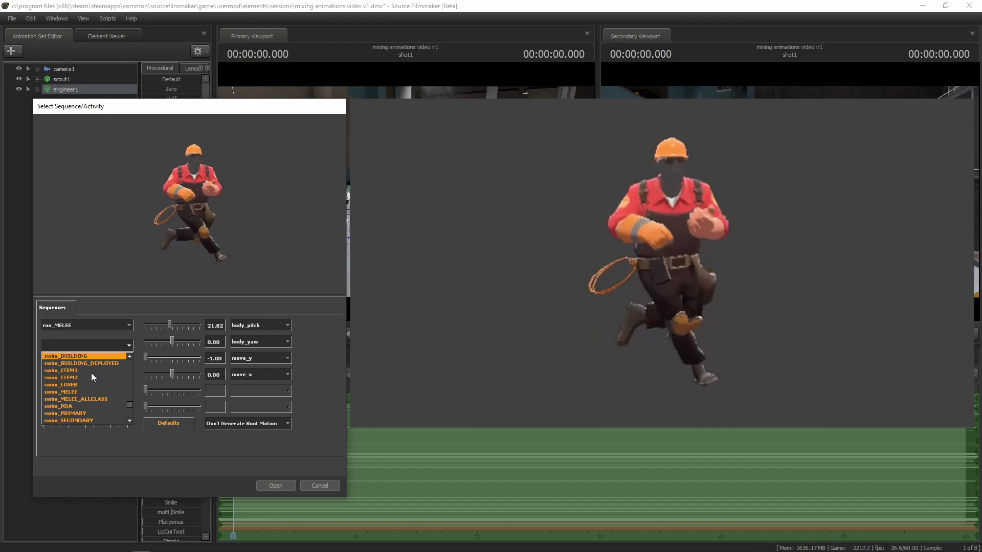
pyautogui.click(74, 392)
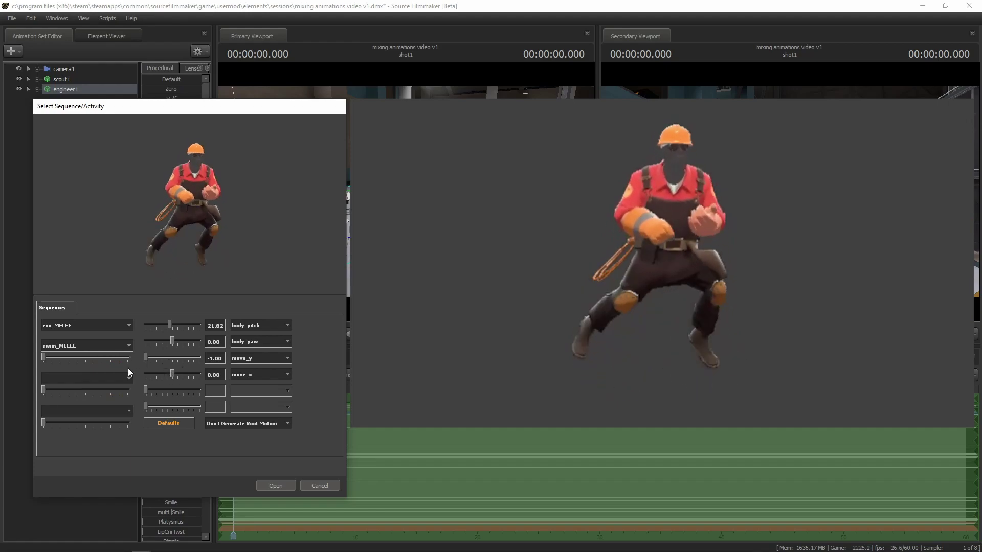
pyautogui.moveTo(43, 357); pyautogui.dragTo(139, 360)
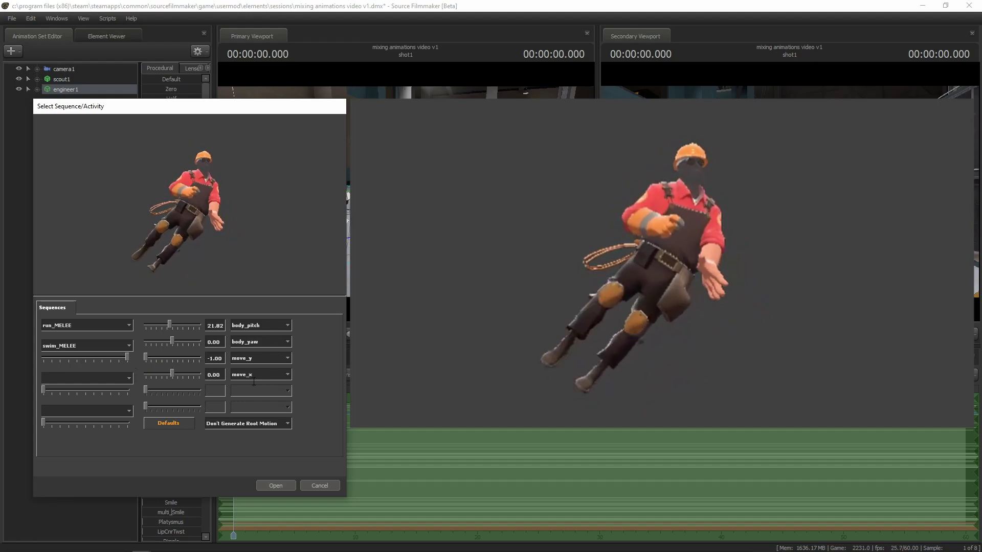
# Review the body_yaw and move_x parameter slots, then lower swim_MELEE to partial weight
pyautogui.click(281, 375)
pyautogui.click(281, 374)
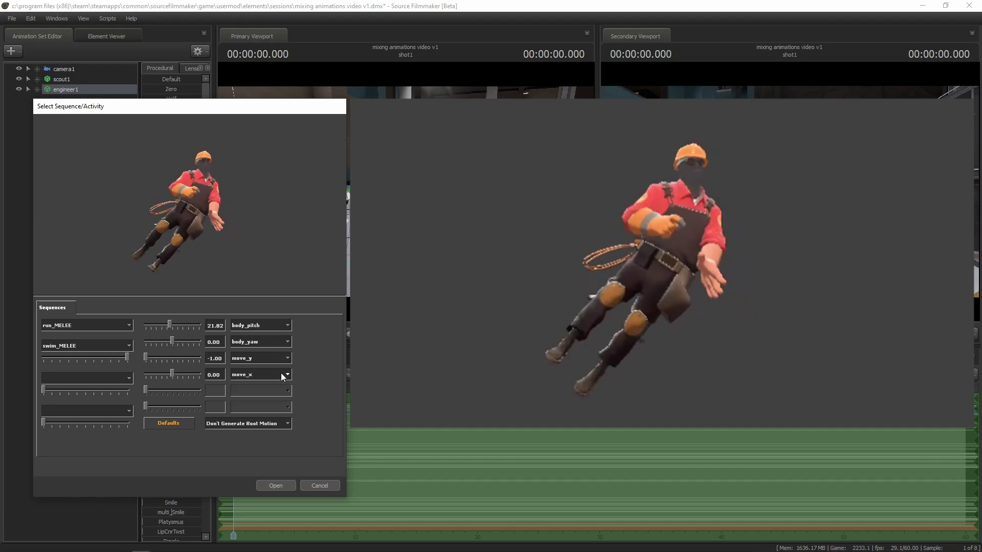
pyautogui.click(268, 345)
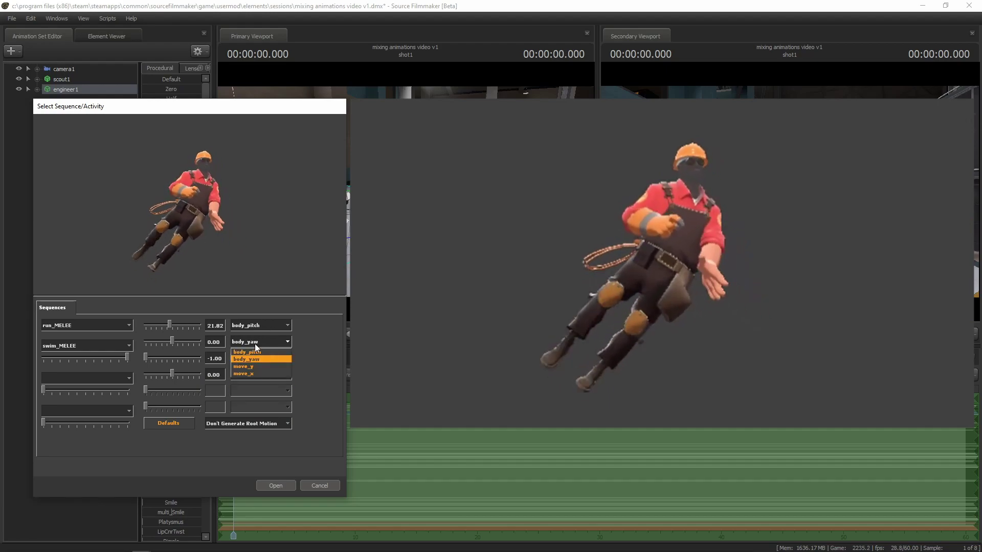
pyautogui.click(255, 343)
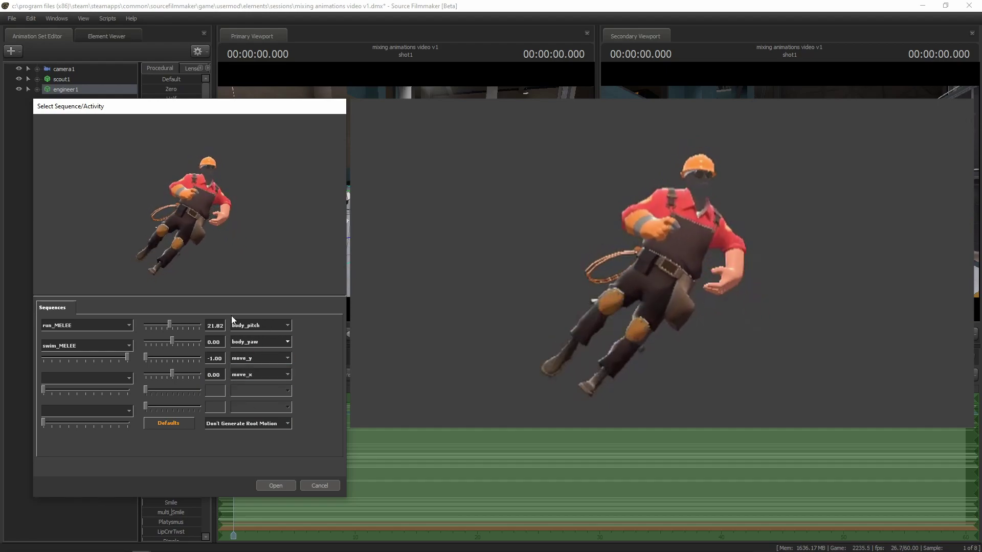
pyautogui.click(251, 376)
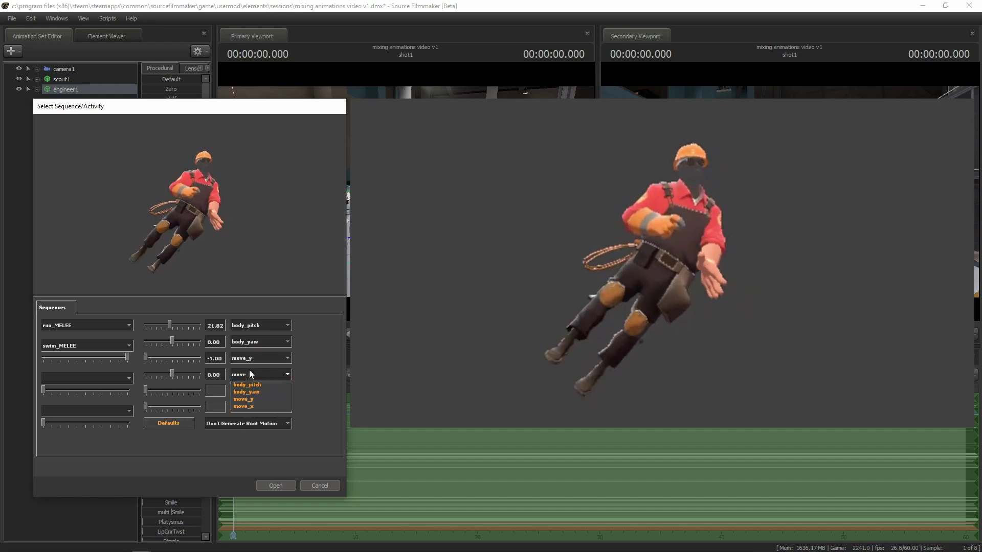
pyautogui.click(318, 392)
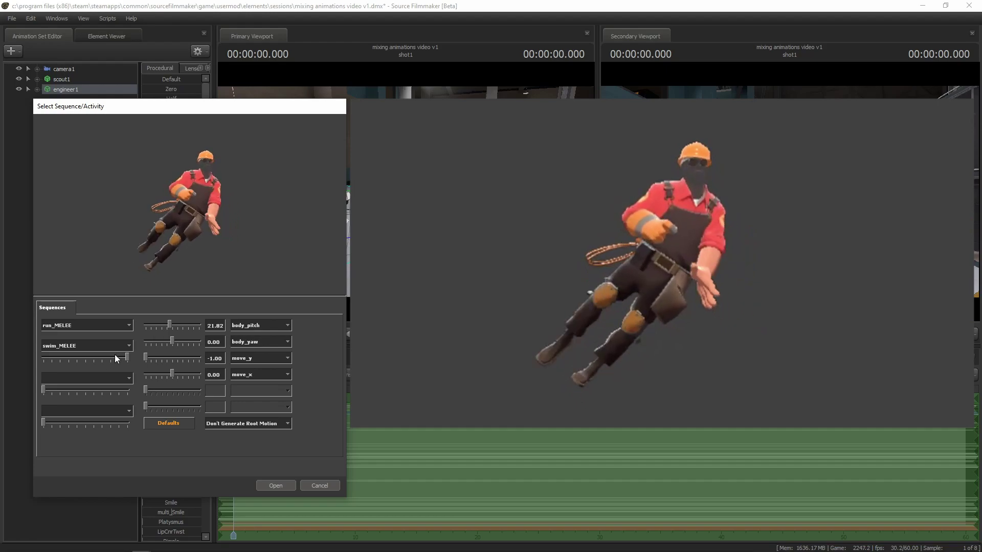
pyautogui.moveTo(125, 358); pyautogui.dragTo(85, 357)
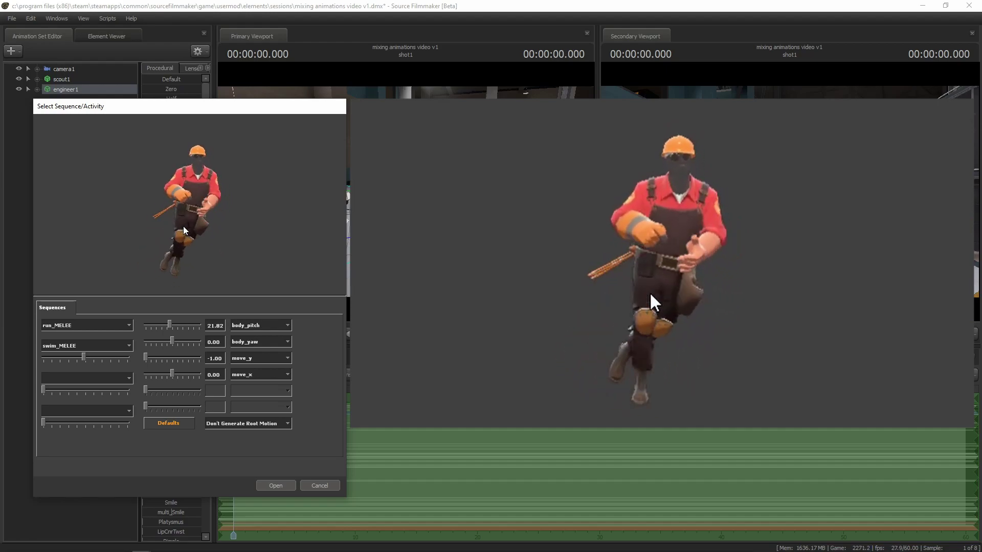
# Add taunt06 as the engineer's third layer, raised to full then eased to partial weight
pyautogui.click(120, 379)
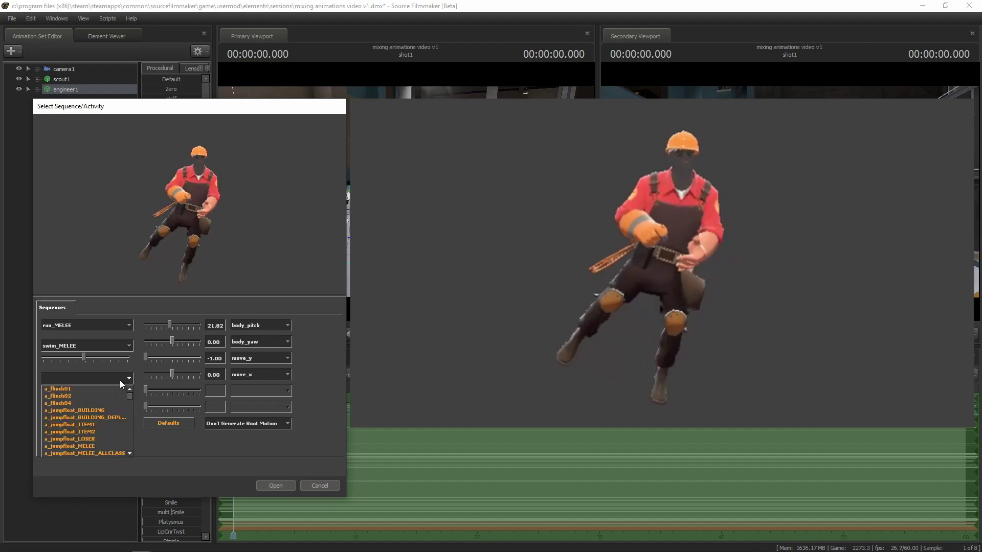
pyautogui.scroll(-2, 78, 417)
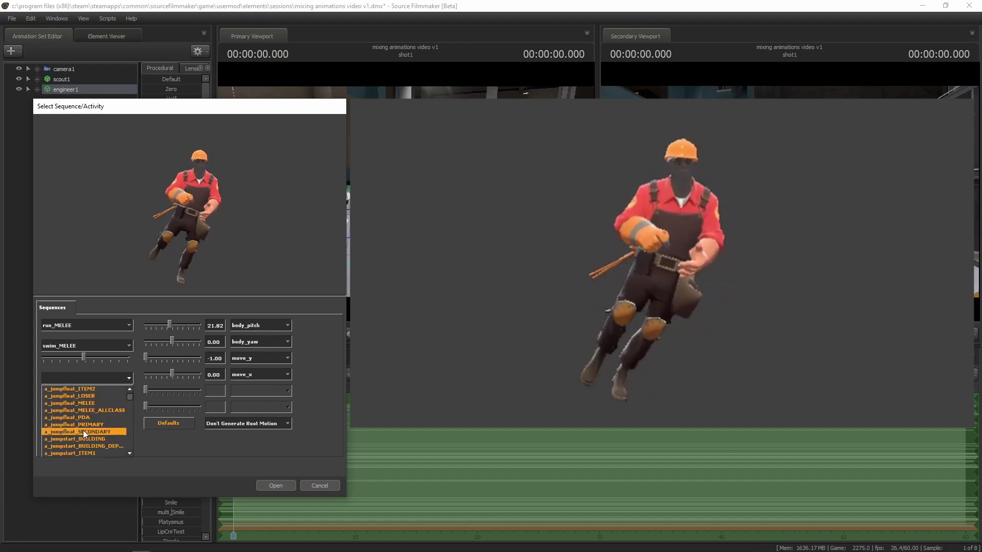
pyautogui.moveTo(130, 400); pyautogui.dragTo(121, 443)
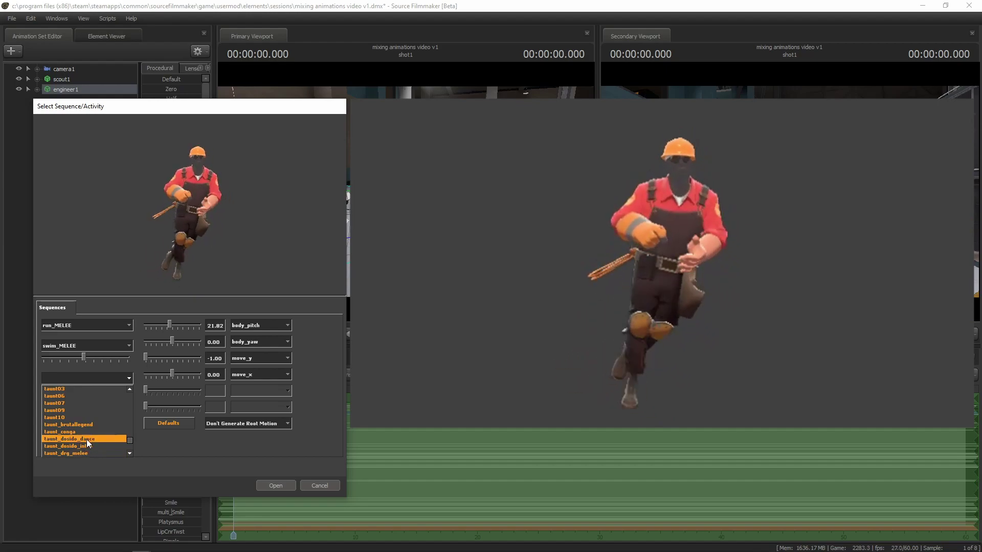
pyautogui.scroll(1, 59, 390)
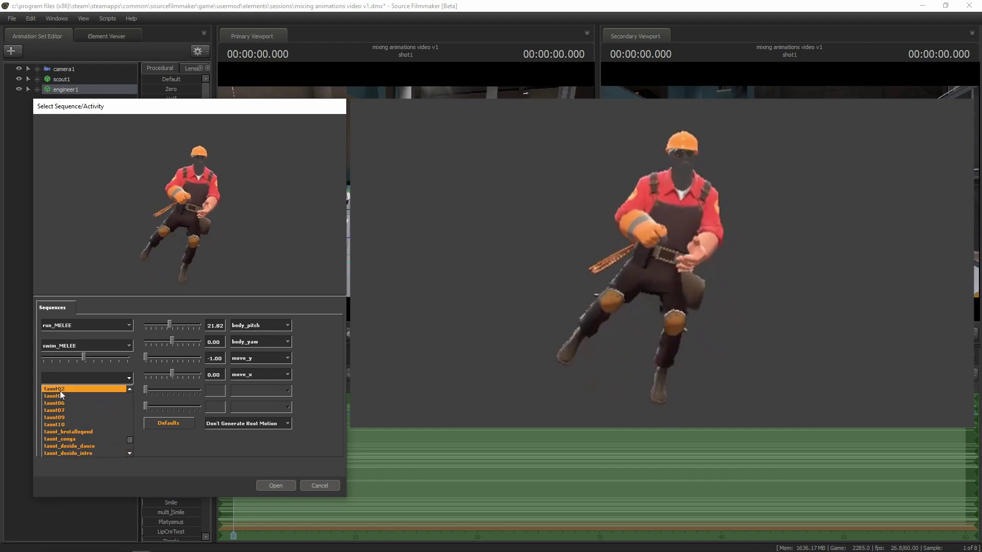
pyautogui.click(63, 400)
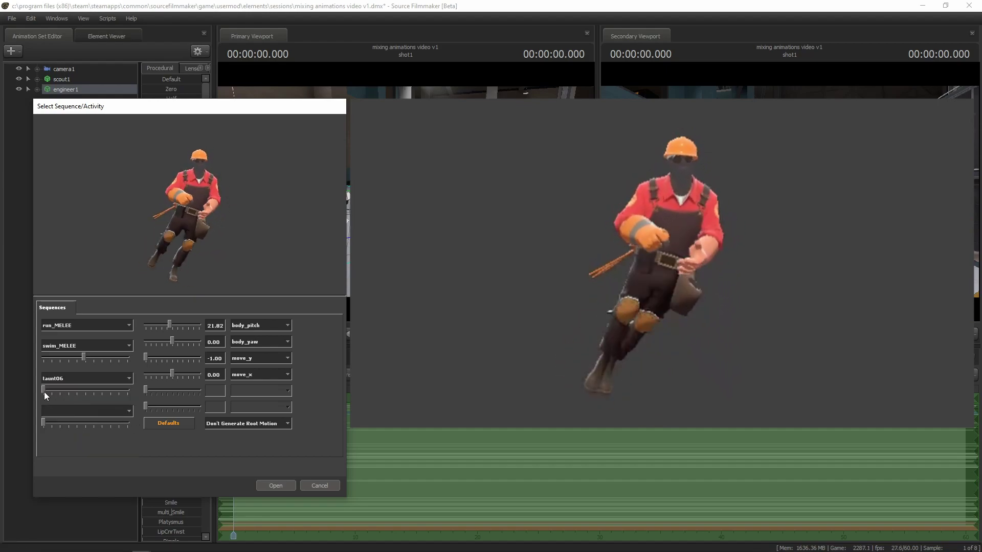
pyautogui.moveTo(44, 392); pyautogui.dragTo(126, 393)
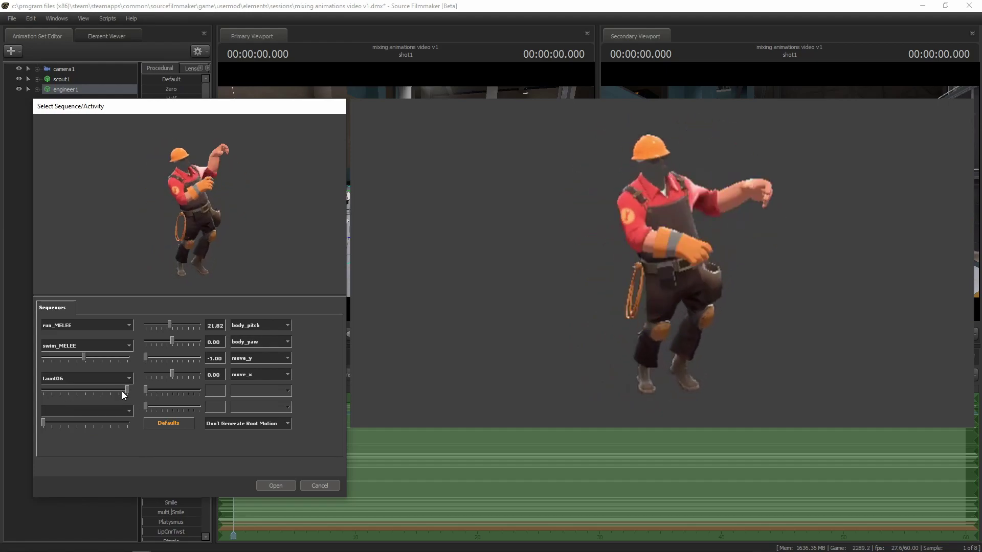
pyautogui.moveTo(123, 392); pyautogui.dragTo(78, 392)
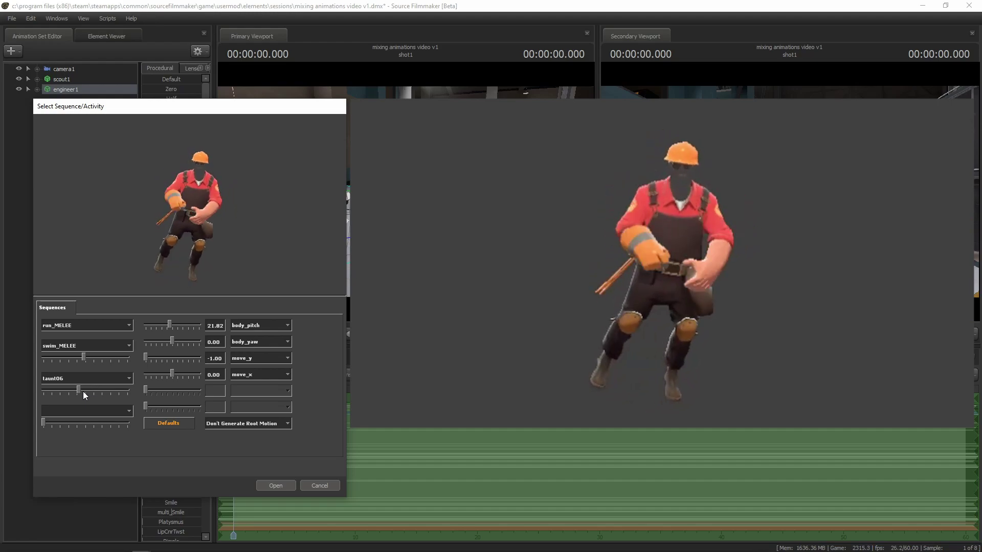
# Add gesture_PDA_go as the engineer's fourth layer, testing full weight then returning it to zero
pyautogui.click(121, 412)
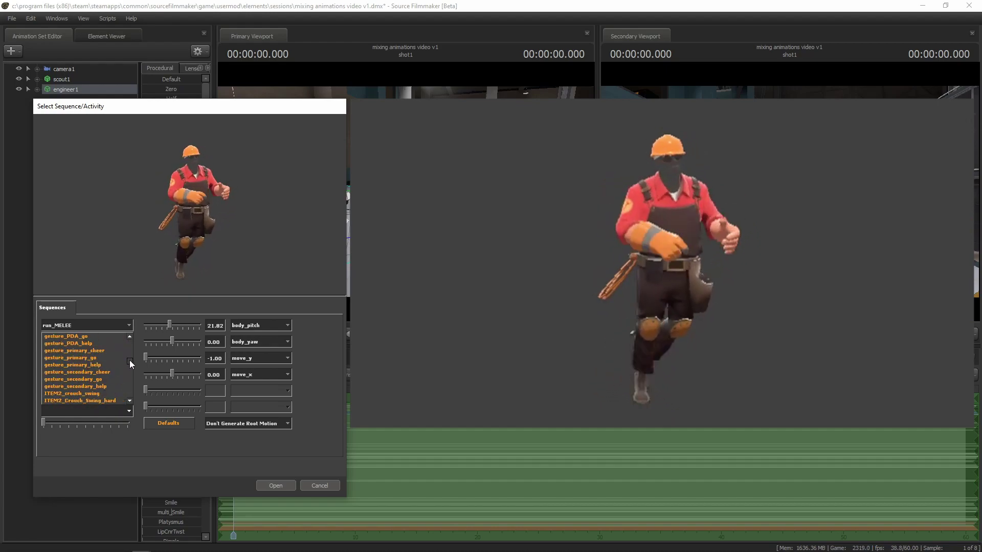
pyautogui.scroll(1, 128, 365)
pyautogui.scroll(1, 127, 360)
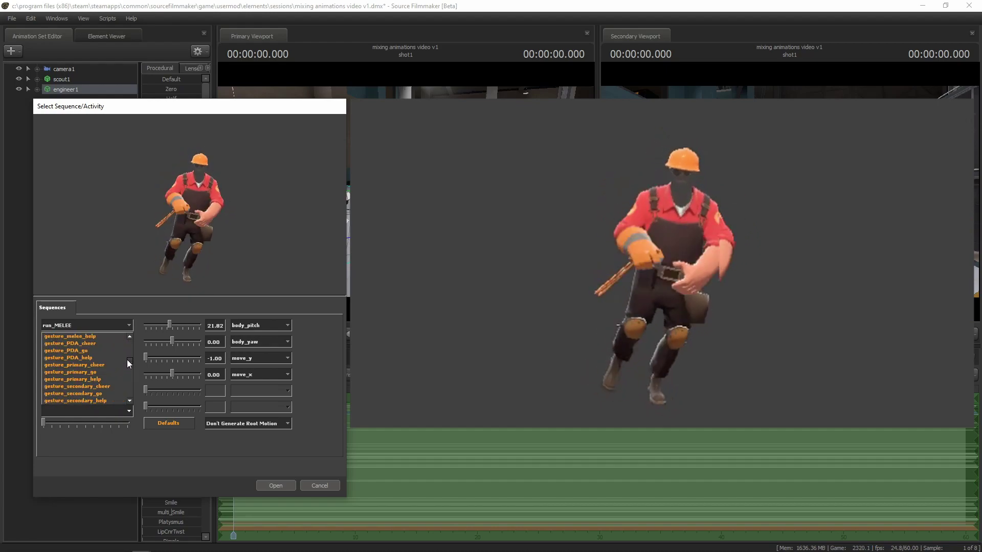
pyautogui.click(86, 349)
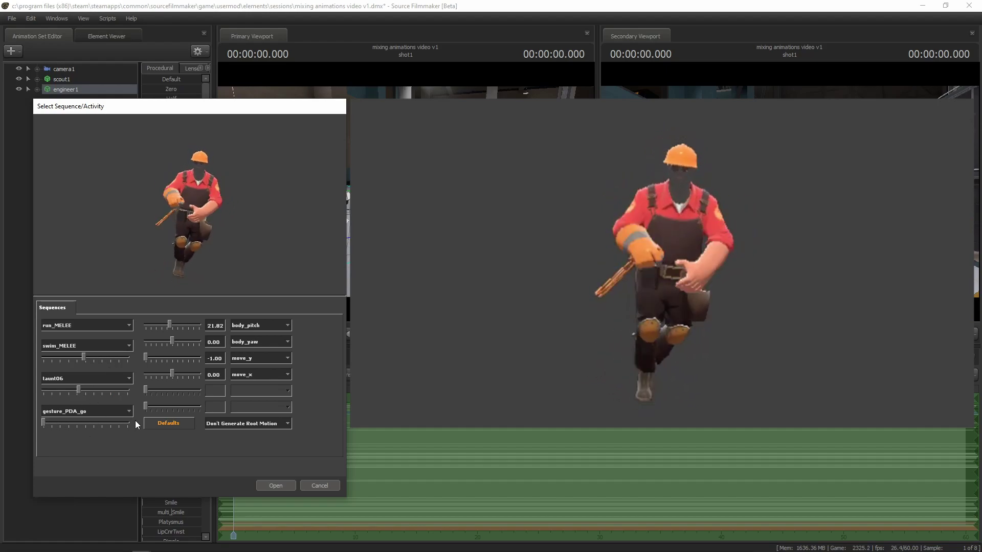
pyautogui.moveTo(71, 419); pyautogui.dragTo(194, 414)
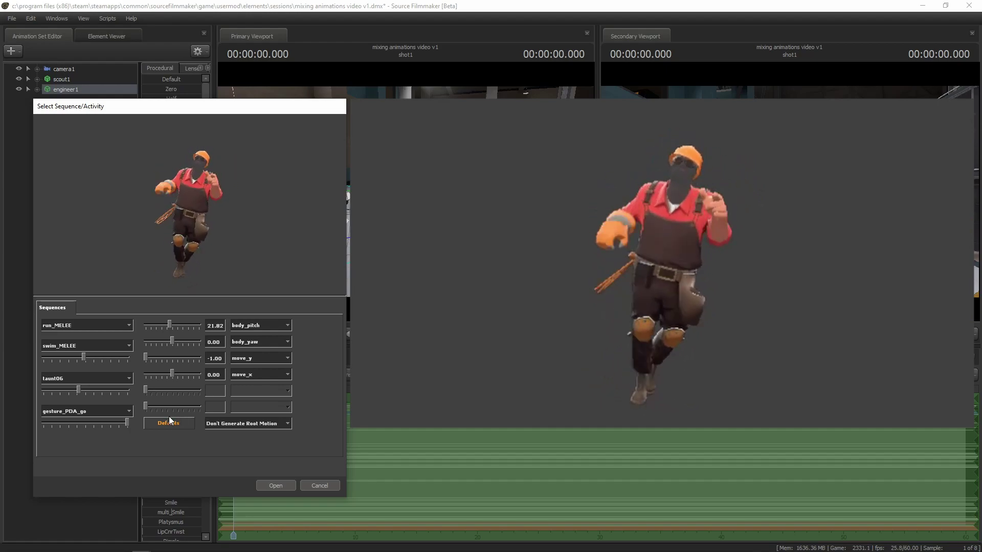
pyautogui.moveTo(117, 428); pyautogui.dragTo(44, 423)
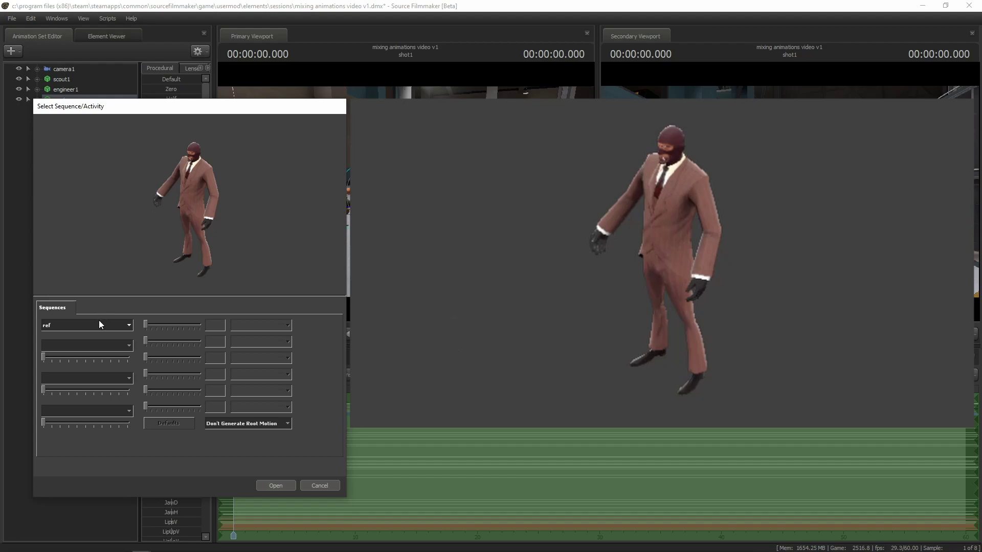
# Set the spy's base sequence to taunt01
pyautogui.click(117, 327)
pyautogui.moveTo(130, 372); pyautogui.dragTo(128, 405)
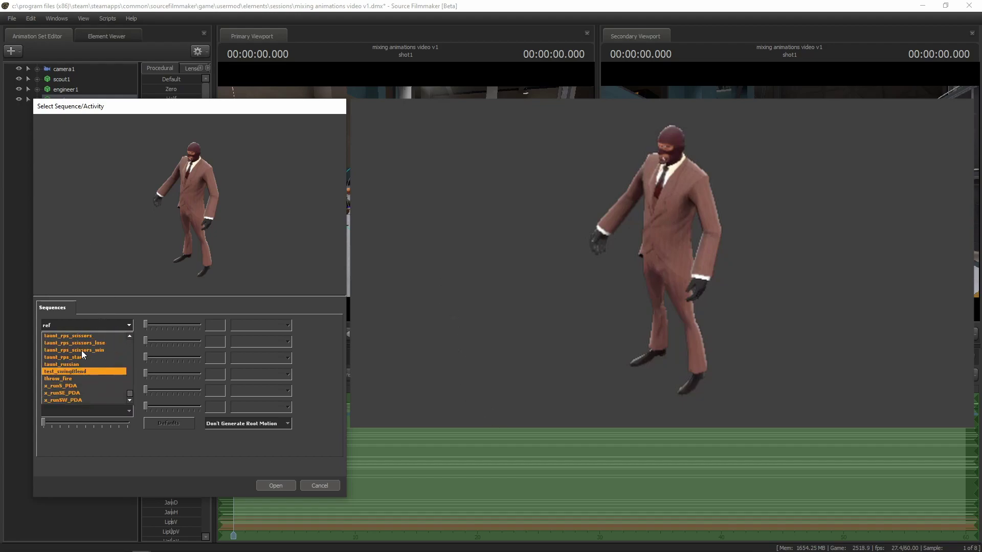
pyautogui.scroll(2, 71, 343)
pyautogui.scroll(3, 67, 334)
pyautogui.scroll(3, 67, 334)
pyautogui.scroll(2, 67, 335)
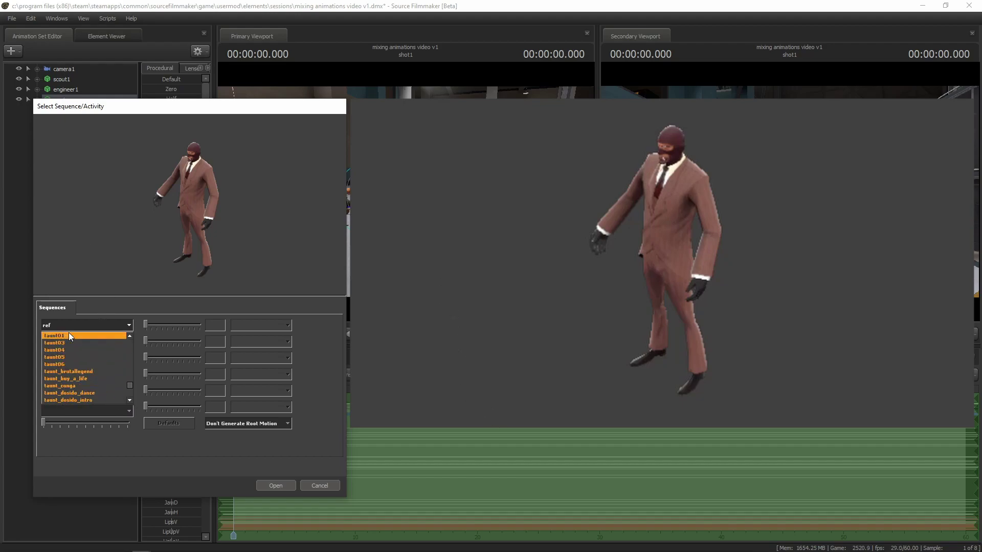
pyautogui.scroll(1, 95, 381)
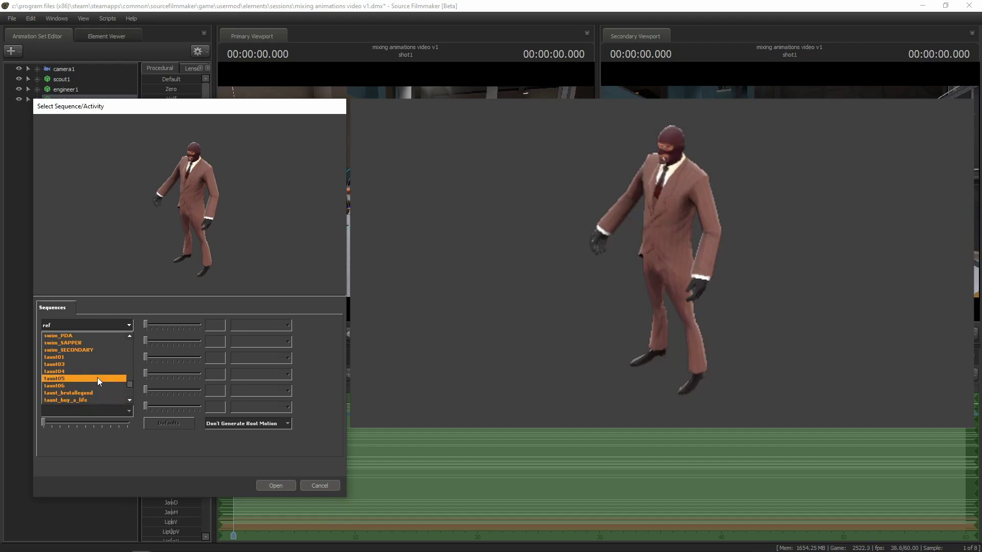
pyautogui.click(71, 357)
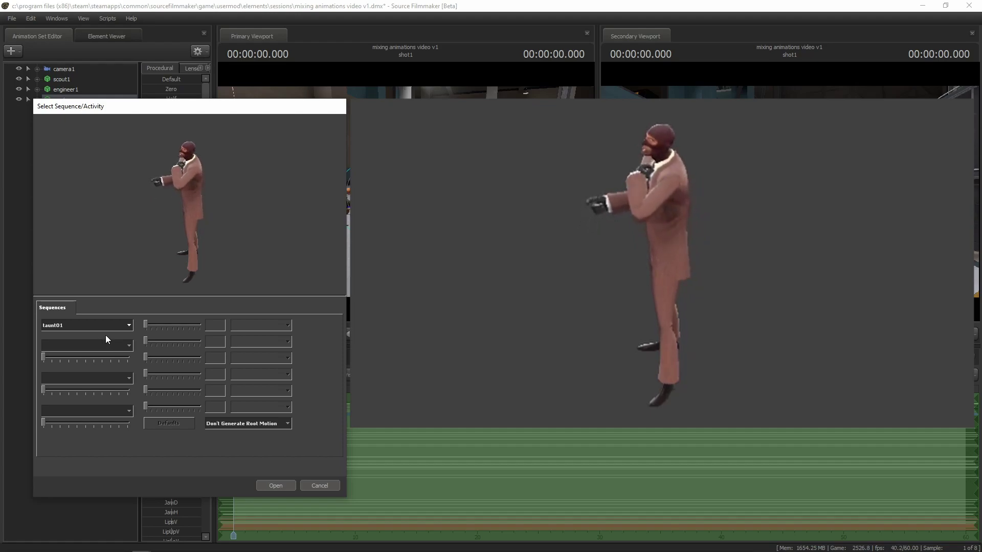
# Preview taunt03 and taunt01 for the second layer, settling on taunt03
pyautogui.click(91, 347)
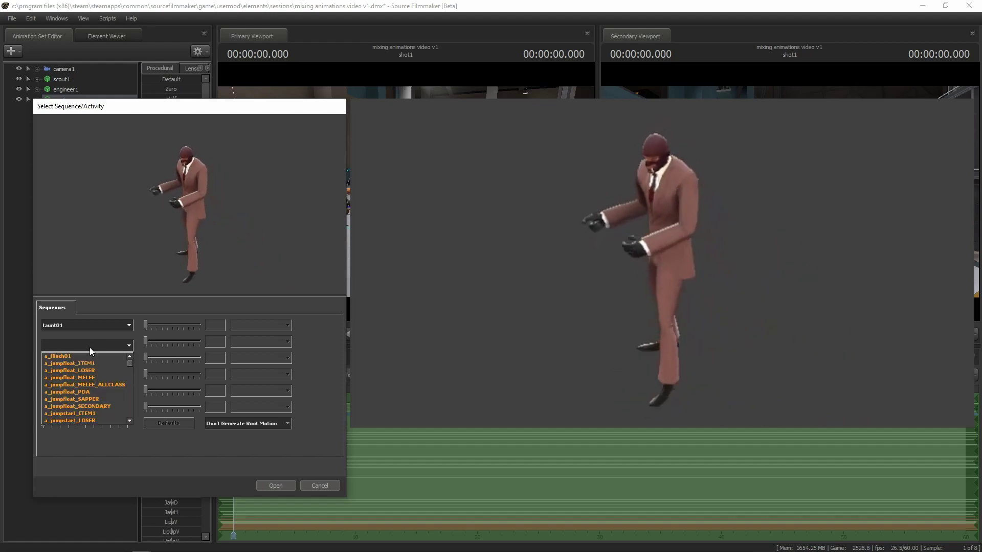
pyautogui.moveTo(130, 364); pyautogui.dragTo(128, 387)
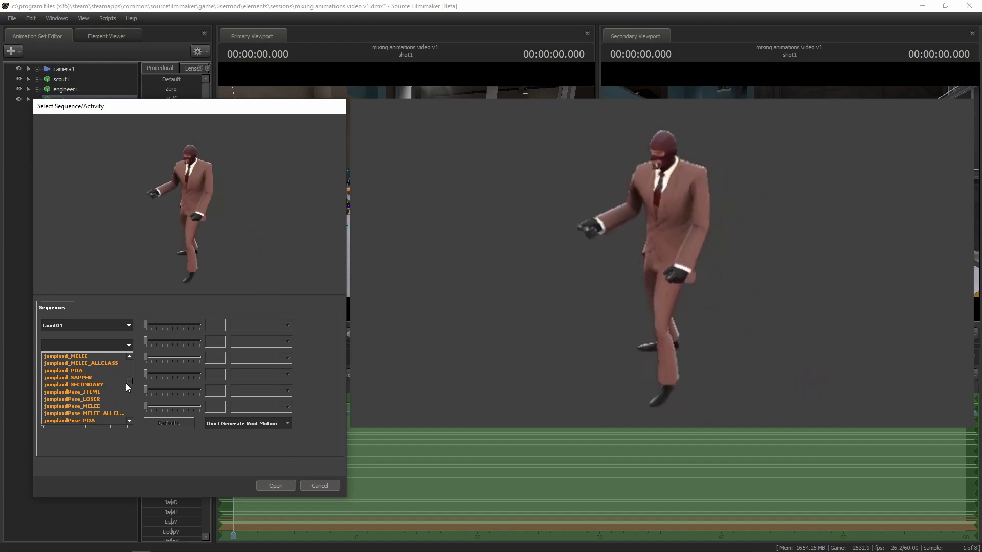
pyautogui.moveTo(126, 384); pyautogui.dragTo(125, 418)
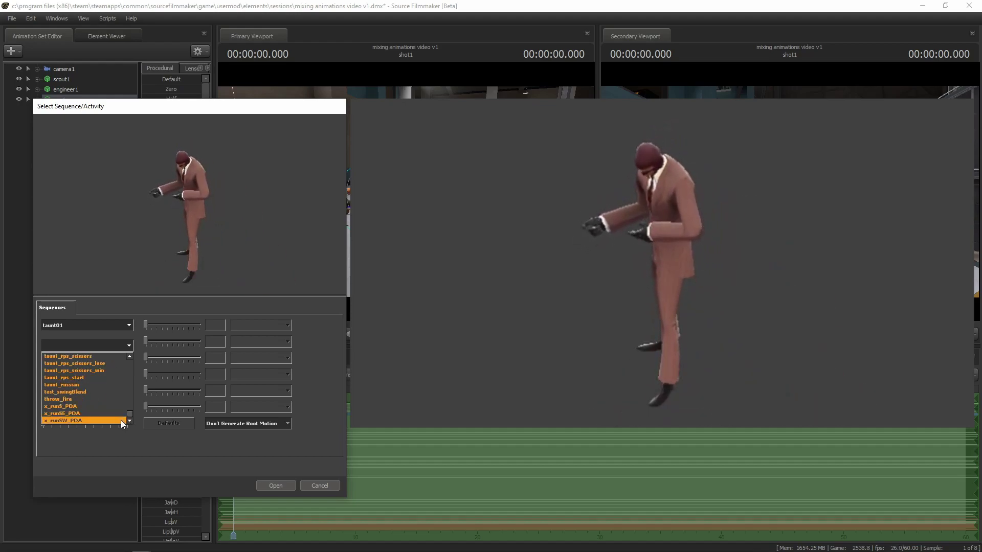
pyautogui.moveTo(129, 414); pyautogui.dragTo(129, 408)
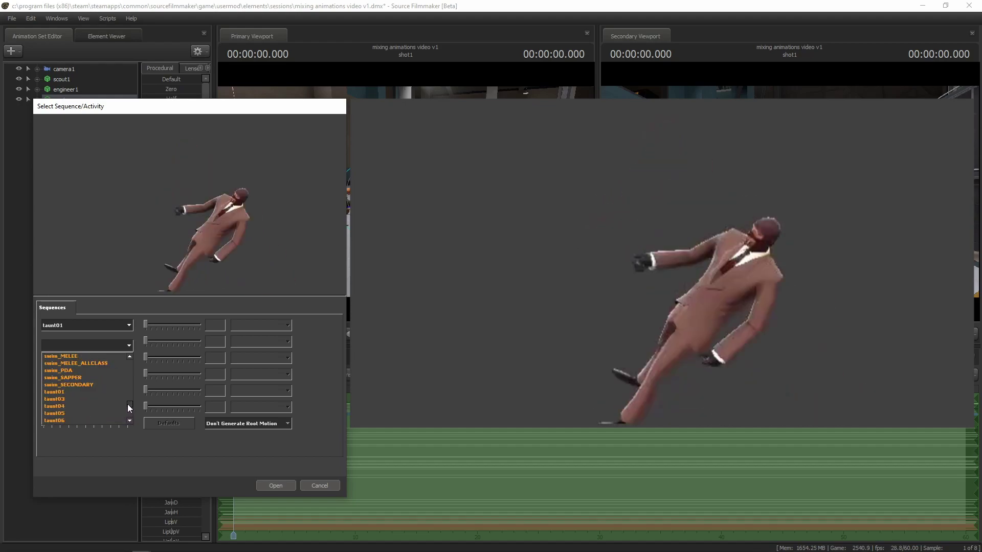
pyautogui.scroll(-1, 116, 407)
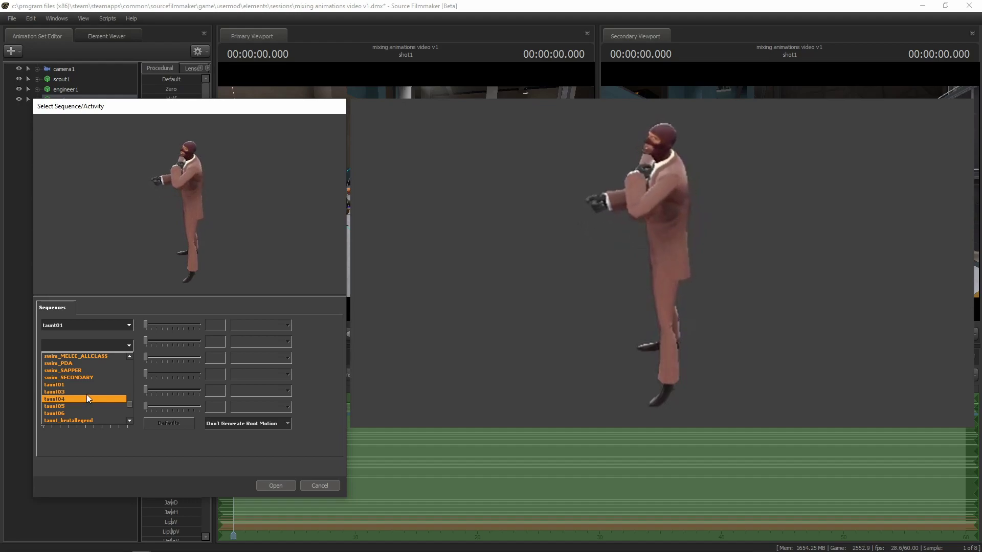
pyautogui.click(86, 394)
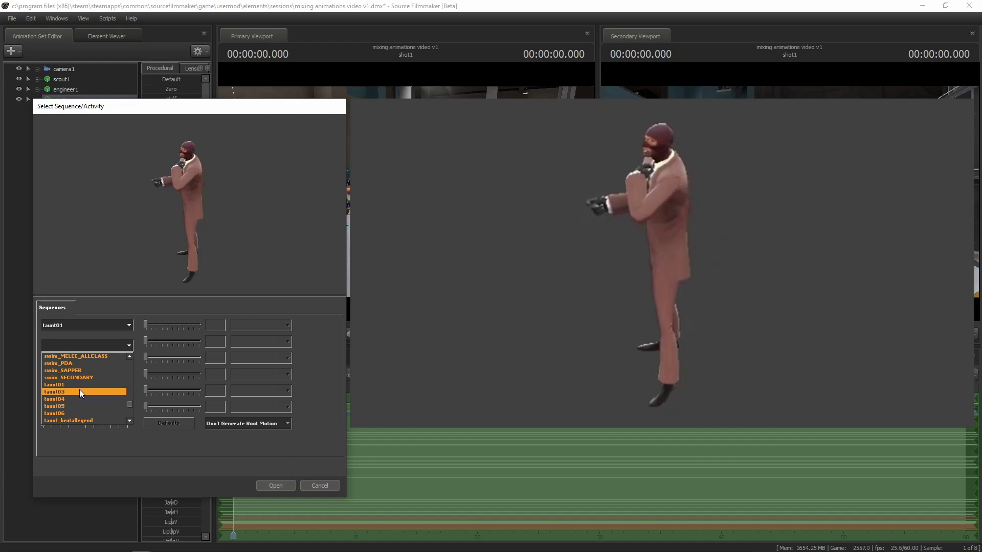
pyautogui.click(80, 384)
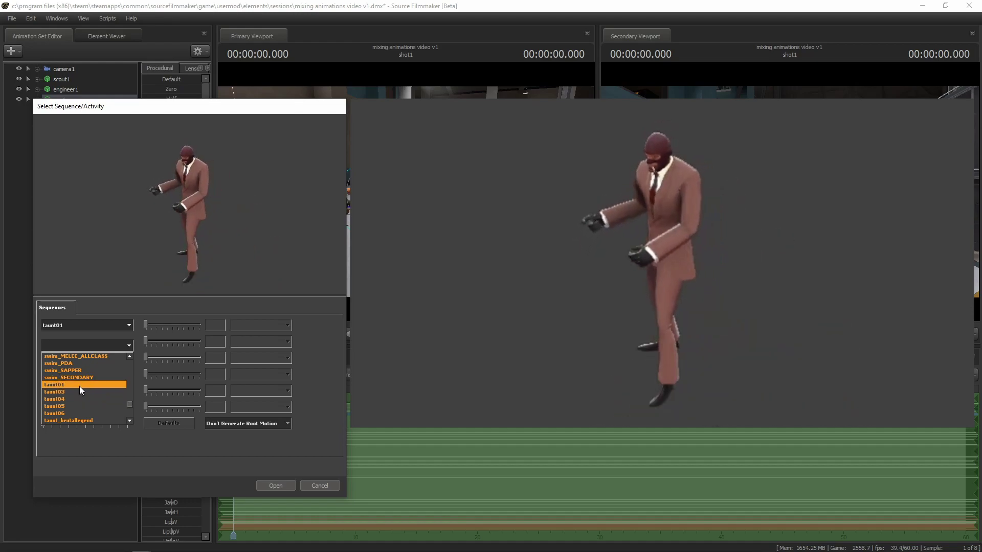
pyautogui.click(78, 392)
# Choose taunt03 as the spy's second layer and blend it at roughly half weight
pyautogui.click(78, 391)
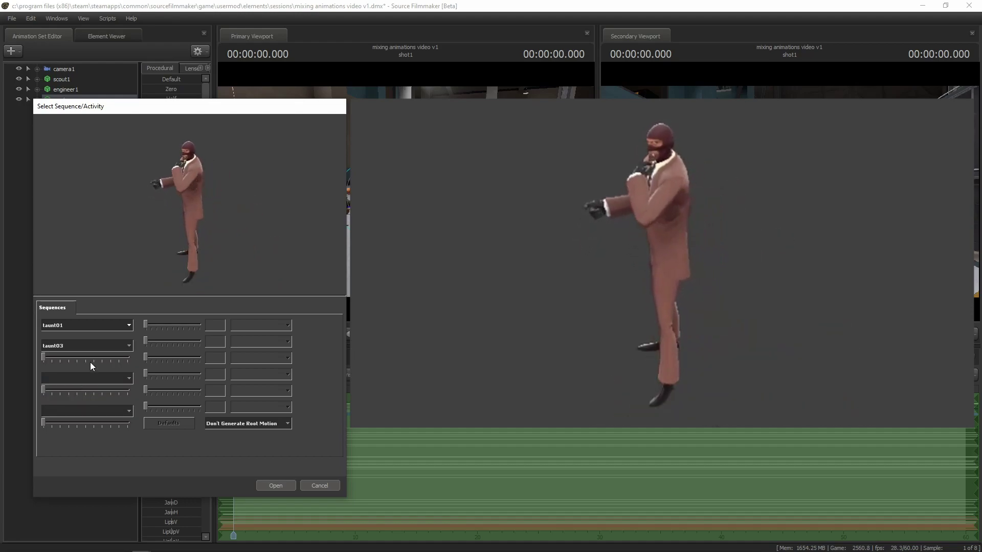
pyautogui.moveTo(43, 358); pyautogui.dragTo(121, 363)
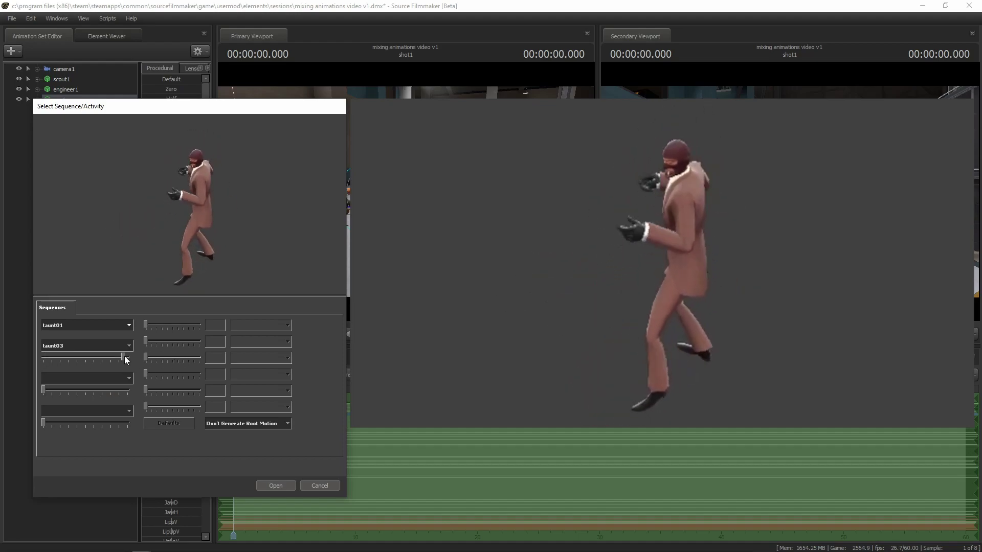
pyautogui.moveTo(121, 361); pyautogui.dragTo(85, 358)
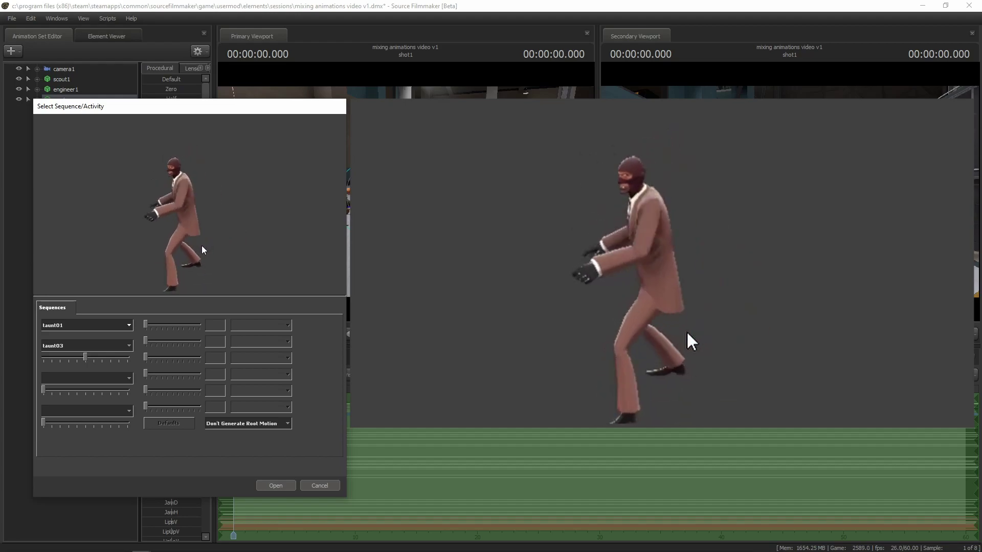
# Add taunt04 as the spy's third layer at about half weight and lower taunt03's weight
pyautogui.click(86, 378)
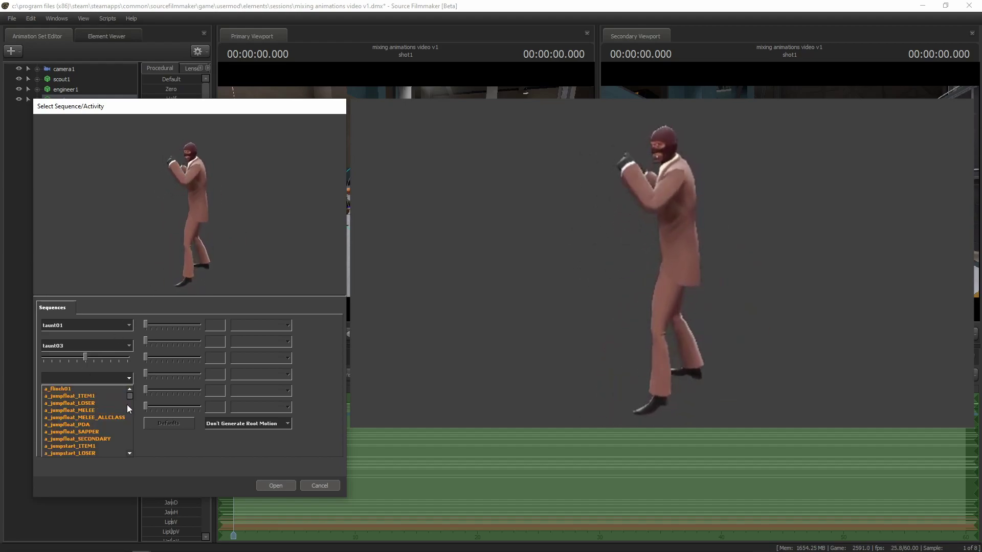
pyautogui.moveTo(128, 404); pyautogui.dragTo(129, 439)
pyautogui.scroll(10, 84, 412)
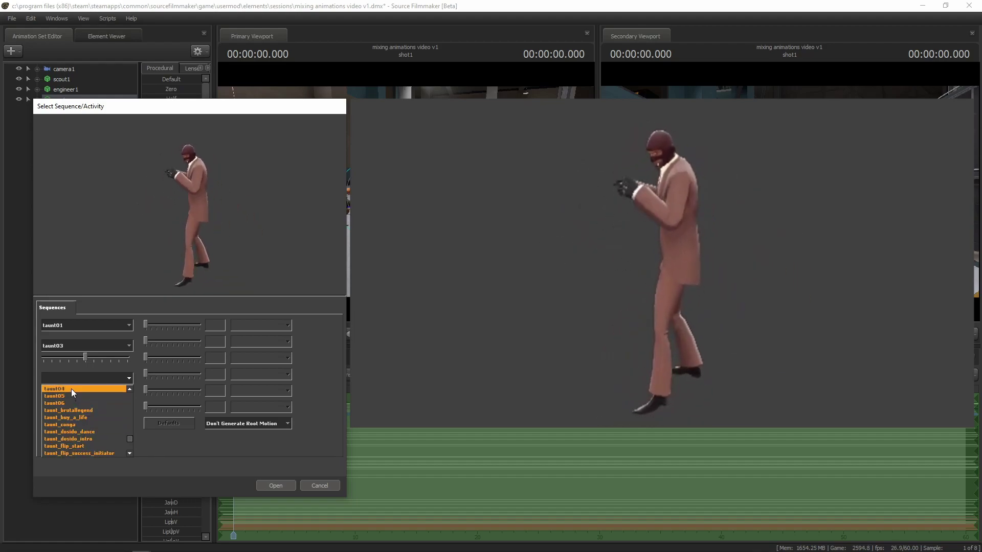
pyautogui.click(71, 389)
pyautogui.moveTo(42, 388); pyautogui.dragTo(125, 376)
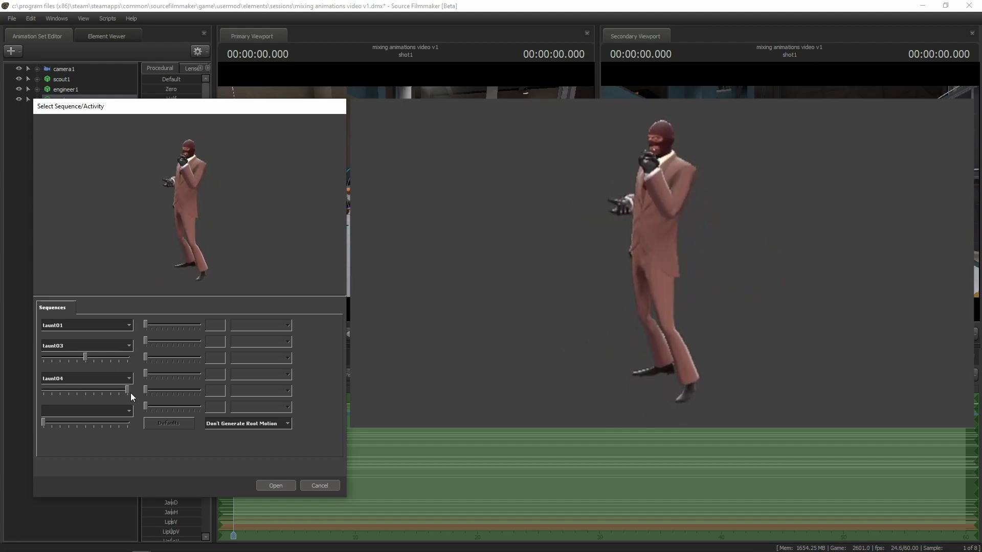
pyautogui.moveTo(127, 391); pyautogui.dragTo(78, 391)
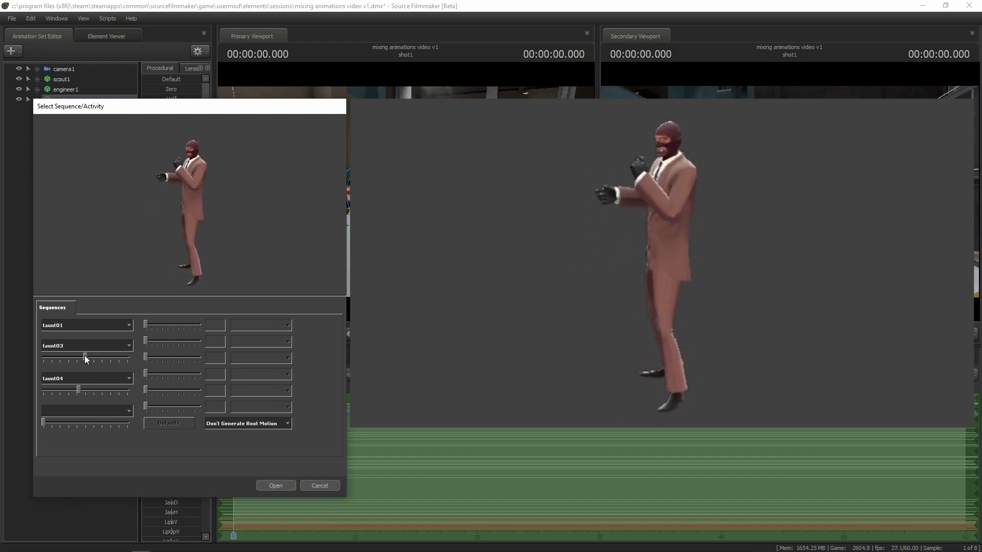
pyautogui.moveTo(85, 355); pyautogui.dragTo(54, 357)
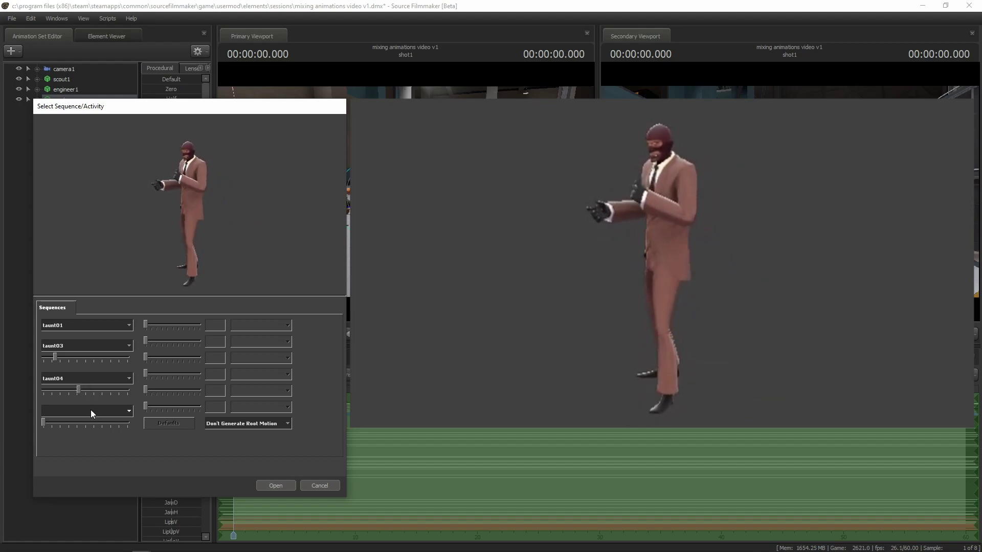
pyautogui.click(108, 412)
# Add taunt05 as the fourth layer and rebalance the taunt03, taunt04 and taunt05 weights
pyautogui.moveTo(130, 347); pyautogui.dragTo(131, 388)
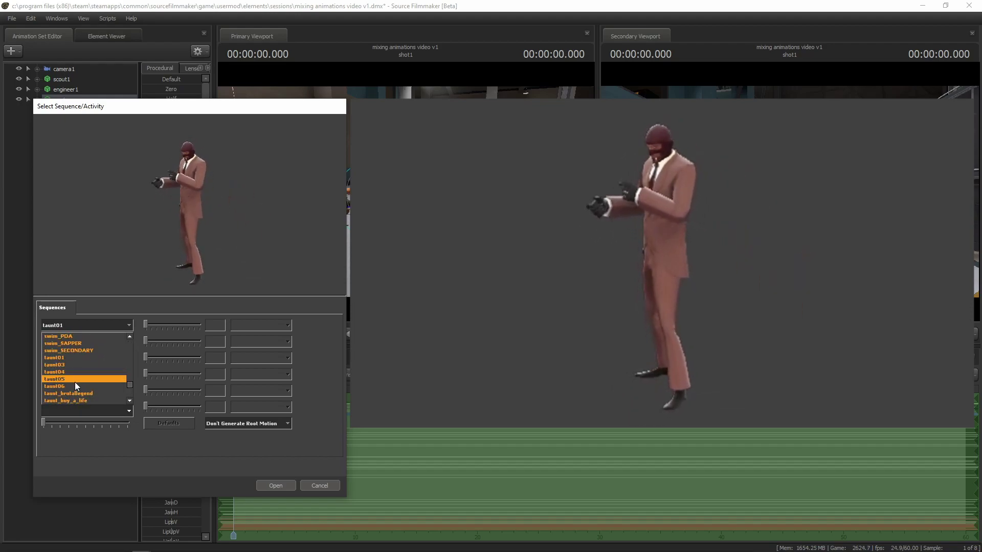
pyautogui.click(68, 379)
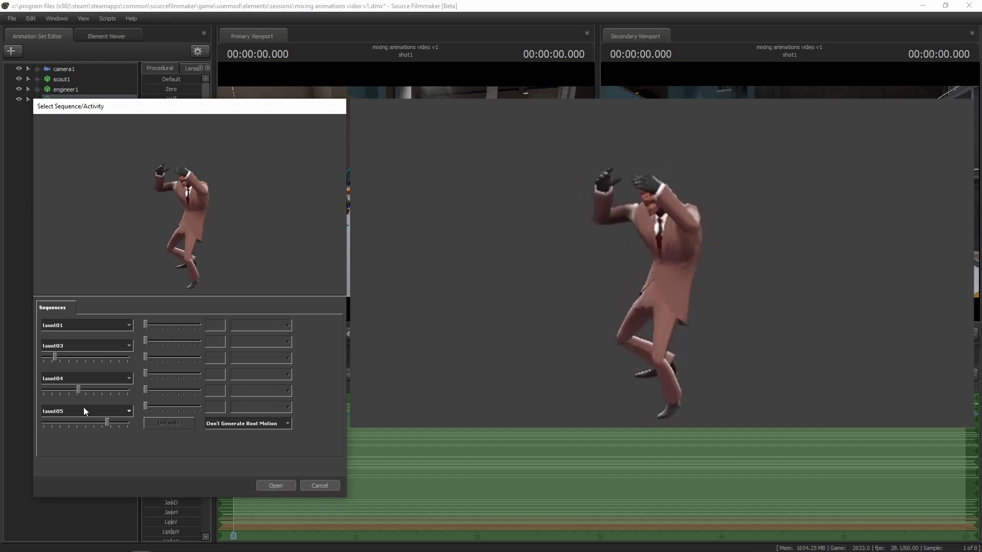
pyautogui.moveTo(78, 389); pyautogui.dragTo(103, 389)
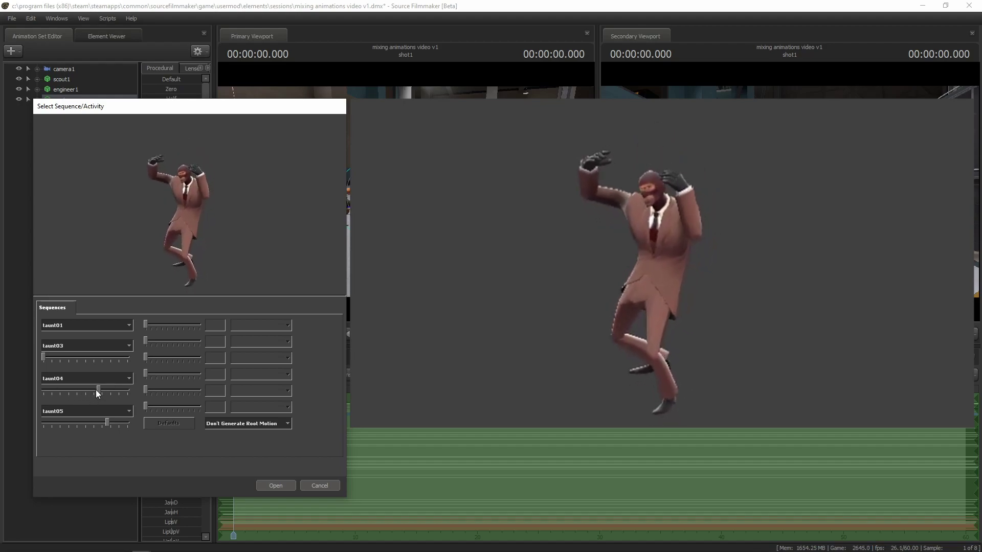
pyautogui.moveTo(43, 357); pyautogui.dragTo(108, 358)
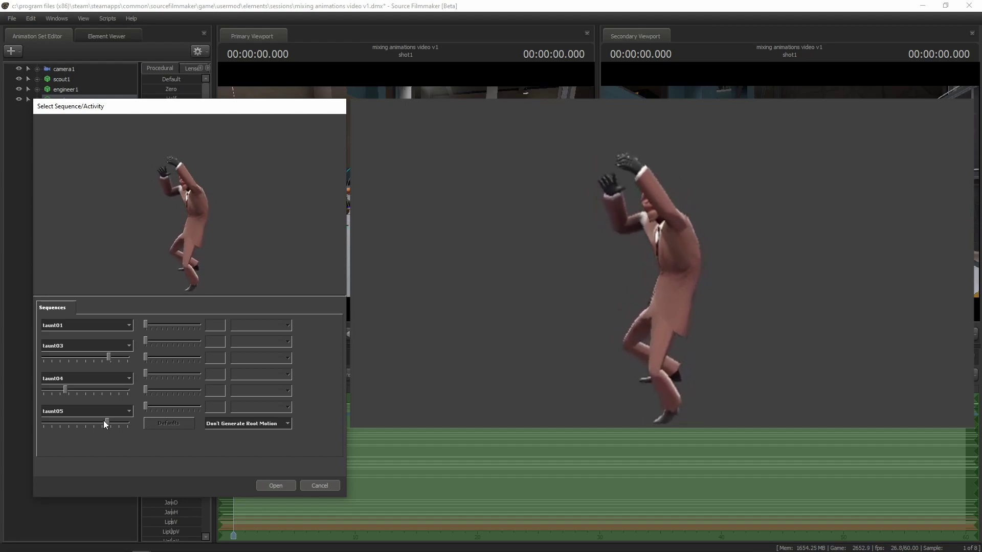
pyautogui.moveTo(106, 420)
pyautogui.mouseDown()
pyautogui.moveTo(56, 418)
pyautogui.moveTo(139, 385)
pyautogui.mouseUp()
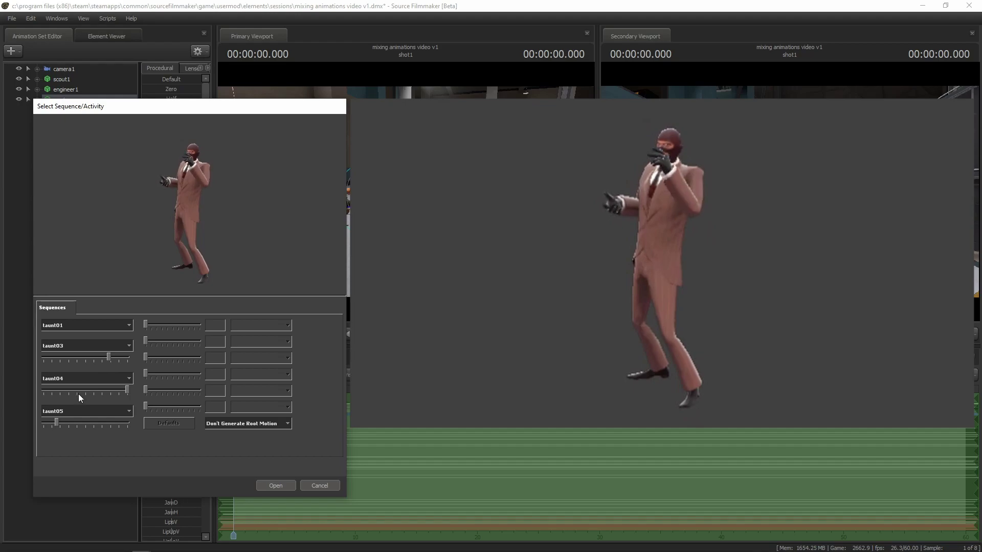
pyautogui.moveTo(55, 421); pyautogui.dragTo(88, 421)
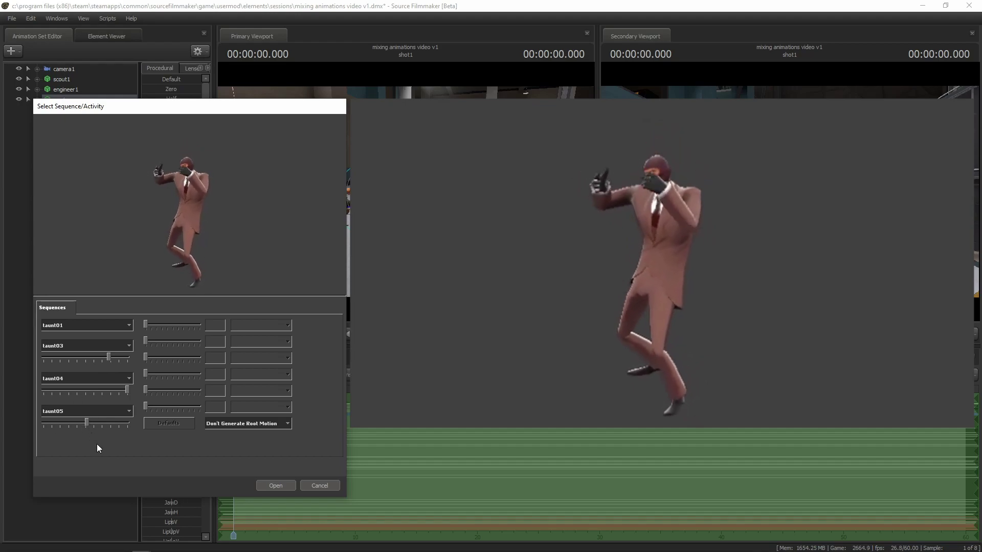
pyautogui.moveTo(108, 356); pyautogui.dragTo(30, 359)
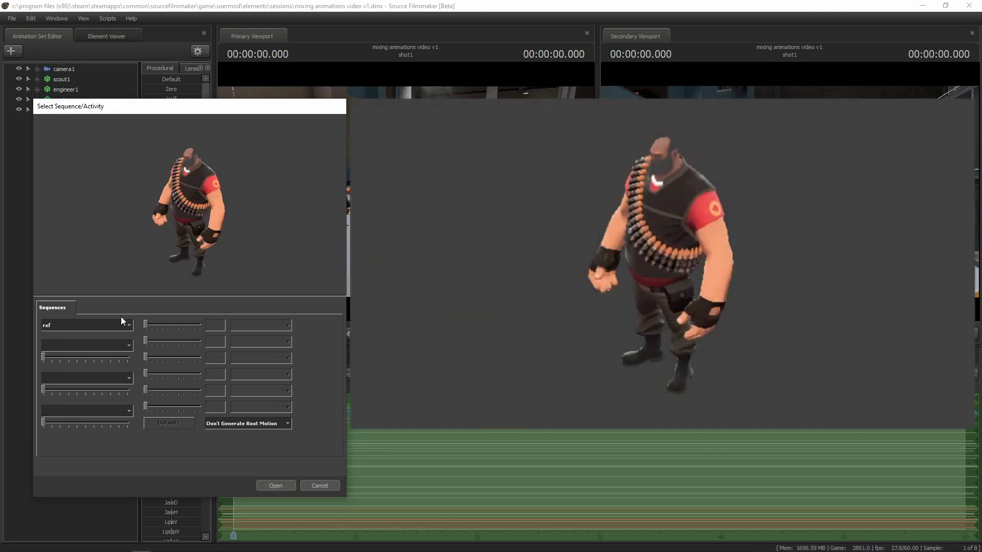
# Try throw_fire as the heavy's base sequence
pyautogui.click(122, 322)
pyautogui.moveTo(130, 376); pyautogui.dragTo(128, 404)
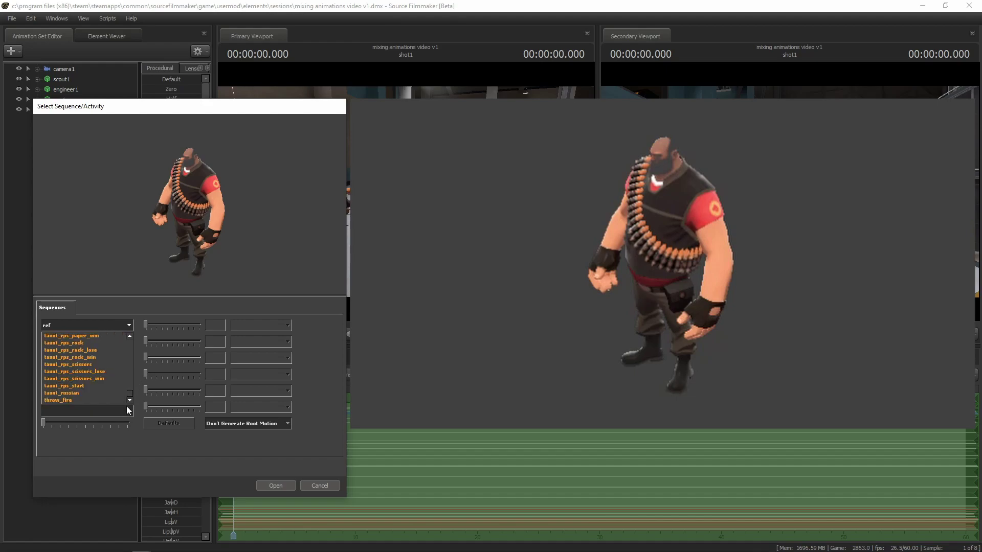
pyautogui.click(88, 399)
# Enter taunt_russian as the base sequence, then step through the rock-paper-scissors taunts to taunt_laugh
pyautogui.click(75, 317)
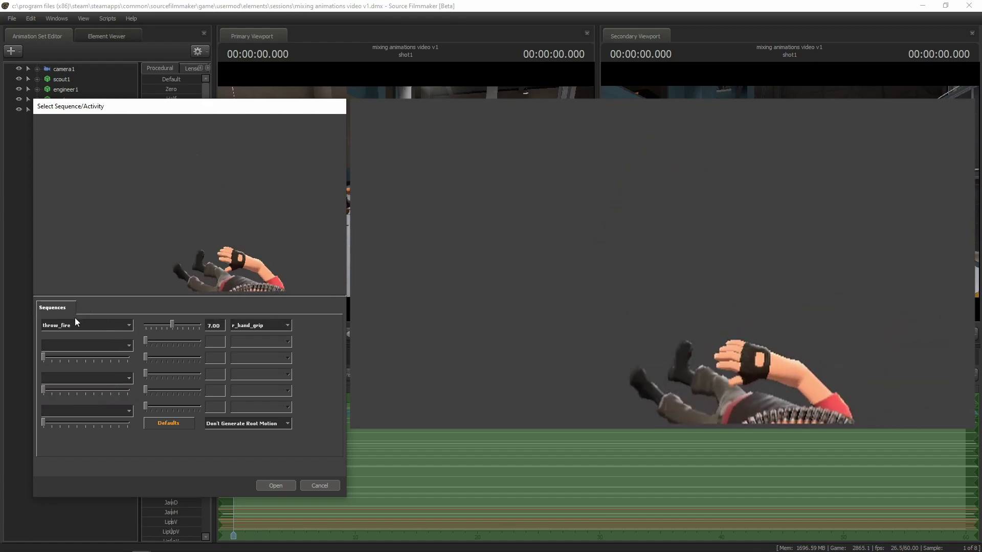
pyautogui.write('taunt_russian')
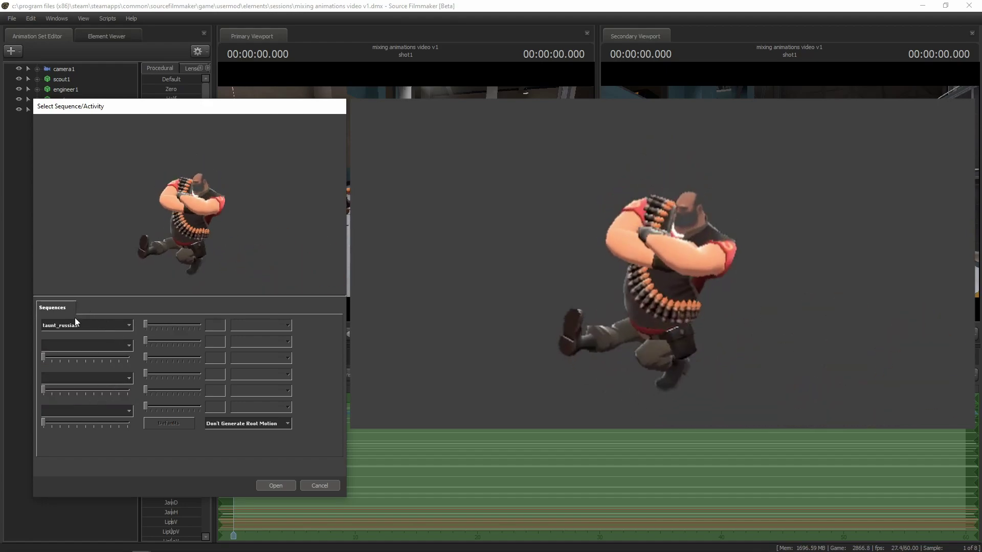
pyautogui.press('Up')
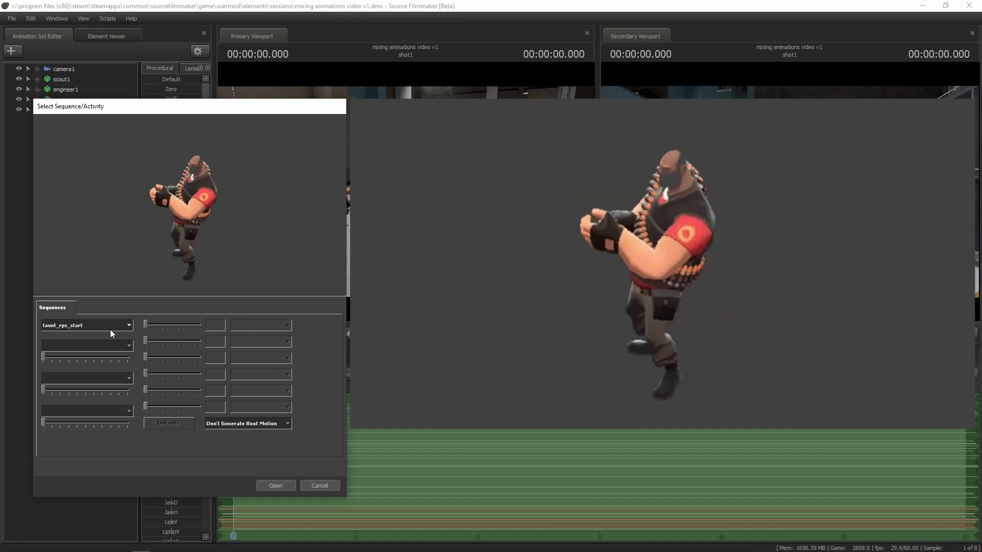
pyautogui.press('Up')
pyautogui.press('Up')
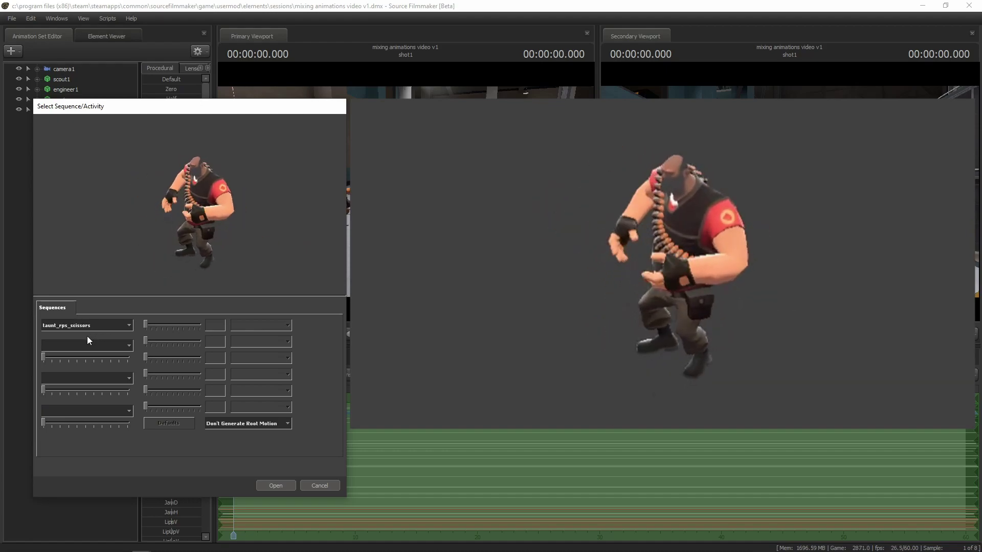
pyautogui.press('Up')
pyautogui.press('Up')
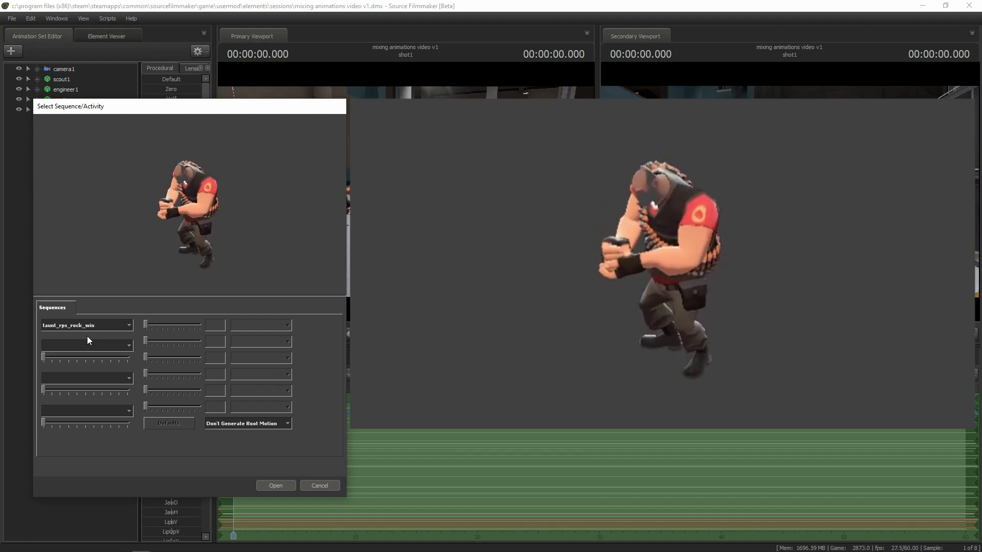
pyautogui.press('Up')
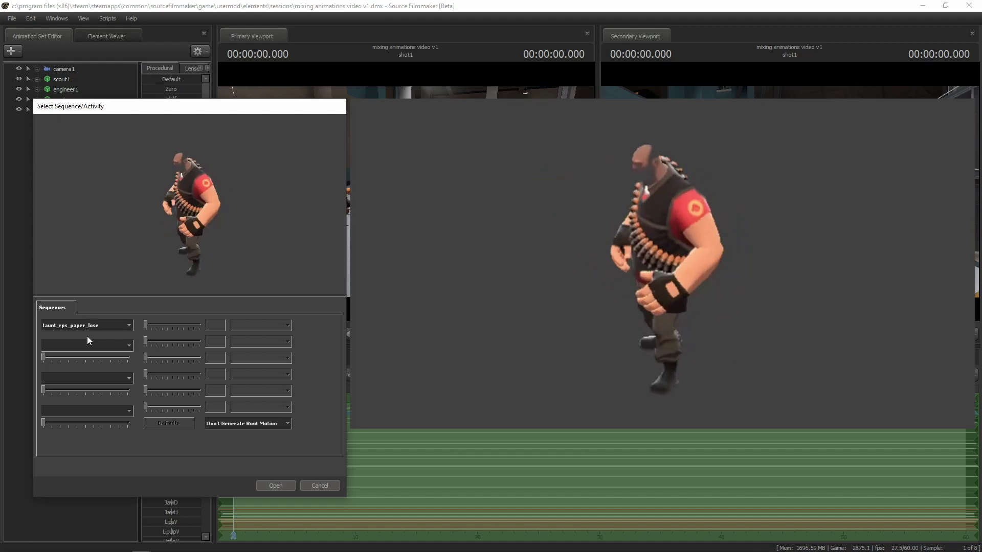
pyautogui.press('Up')
pyautogui.press('Up')
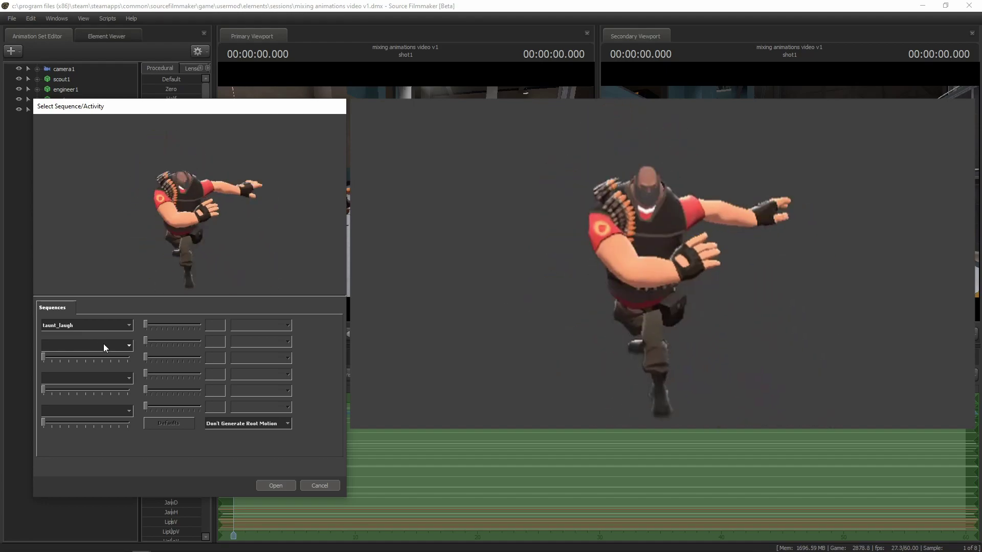
# Add jumpstart_PRIMARY as the heavy's second layer, blended at about quarter weight
pyautogui.click(103, 345)
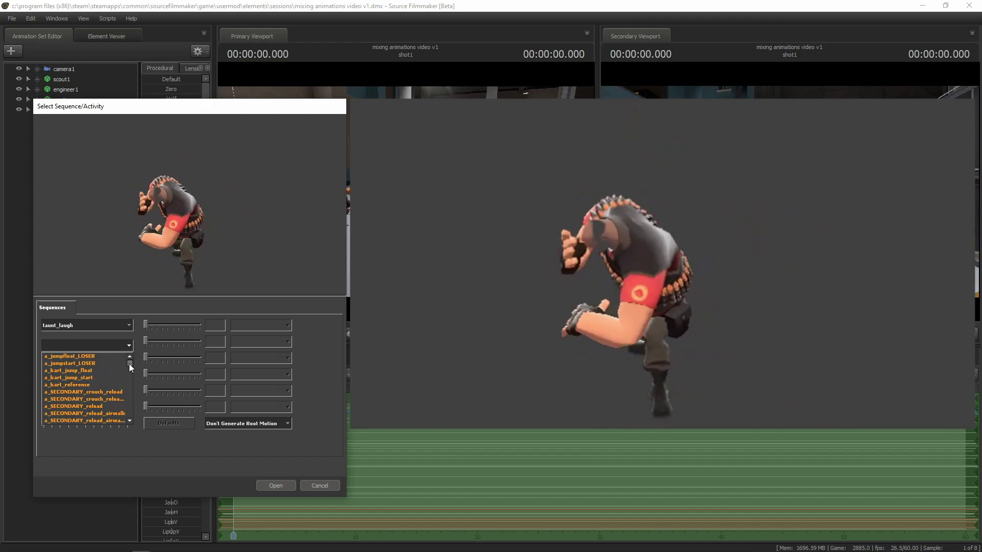
pyautogui.moveTo(129, 364); pyautogui.dragTo(128, 380)
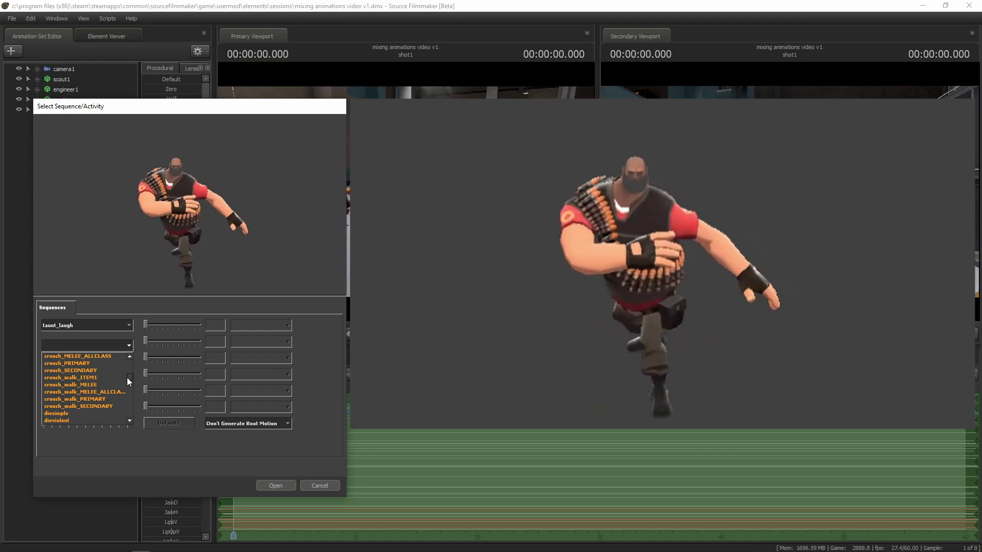
pyautogui.moveTo(128, 381); pyautogui.dragTo(129, 388)
pyautogui.click(129, 389)
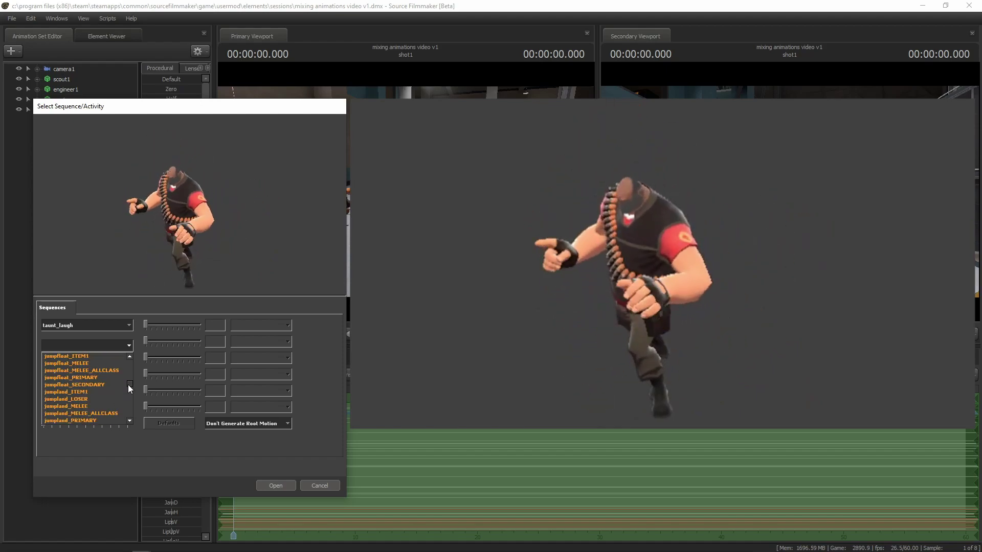
pyautogui.moveTo(130, 384); pyautogui.dragTo(130, 388)
pyautogui.click(95, 384)
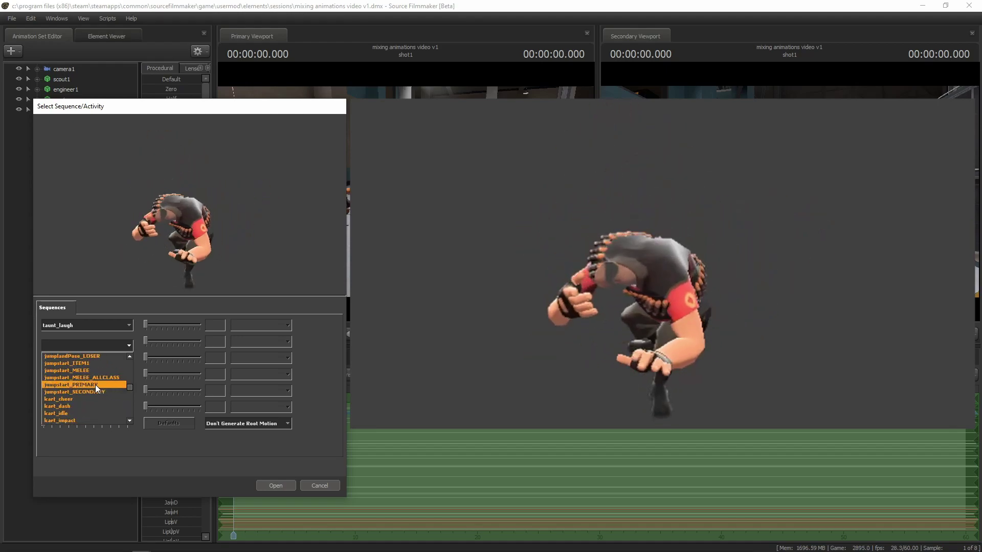
pyautogui.click(78, 384)
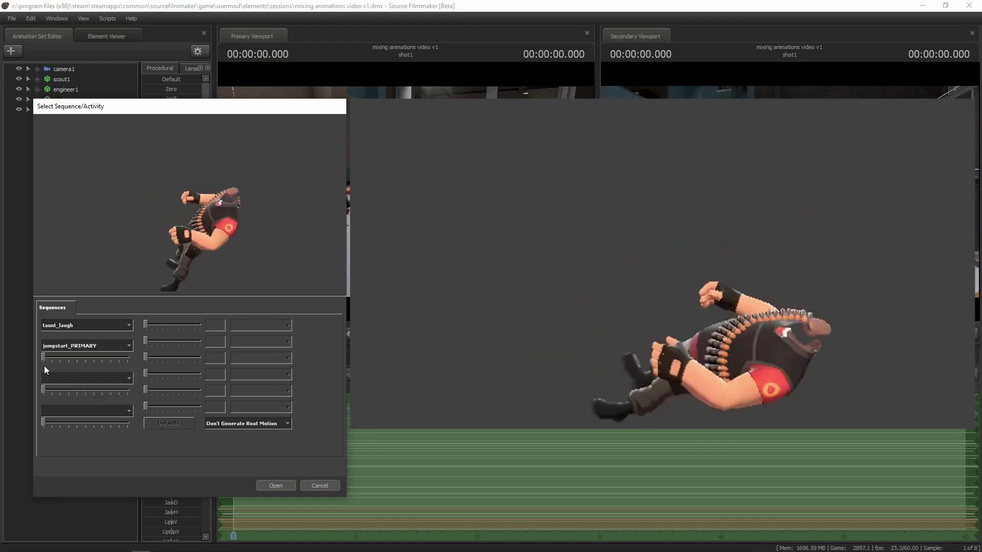
pyautogui.moveTo(43, 358); pyautogui.dragTo(145, 361)
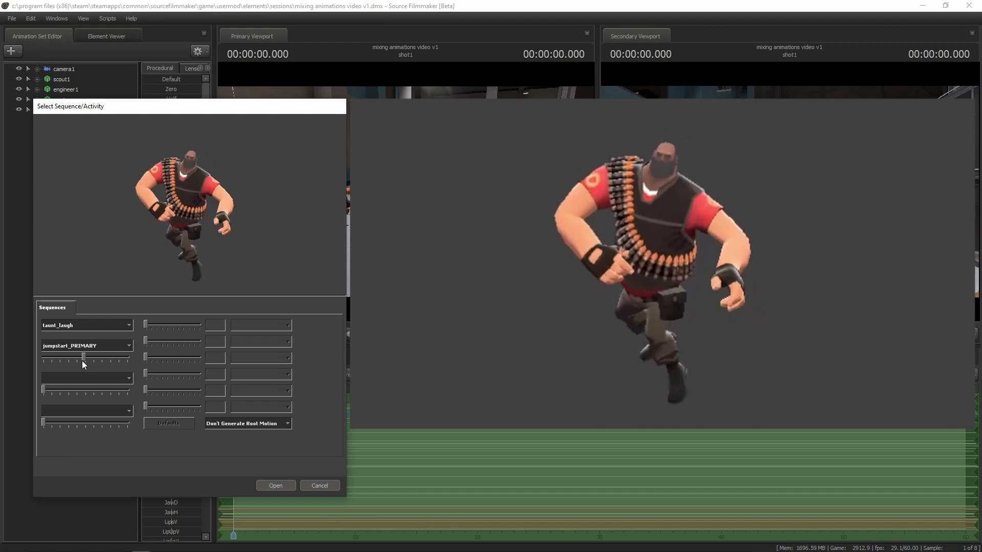
pyautogui.moveTo(84, 356); pyautogui.dragTo(63, 355)
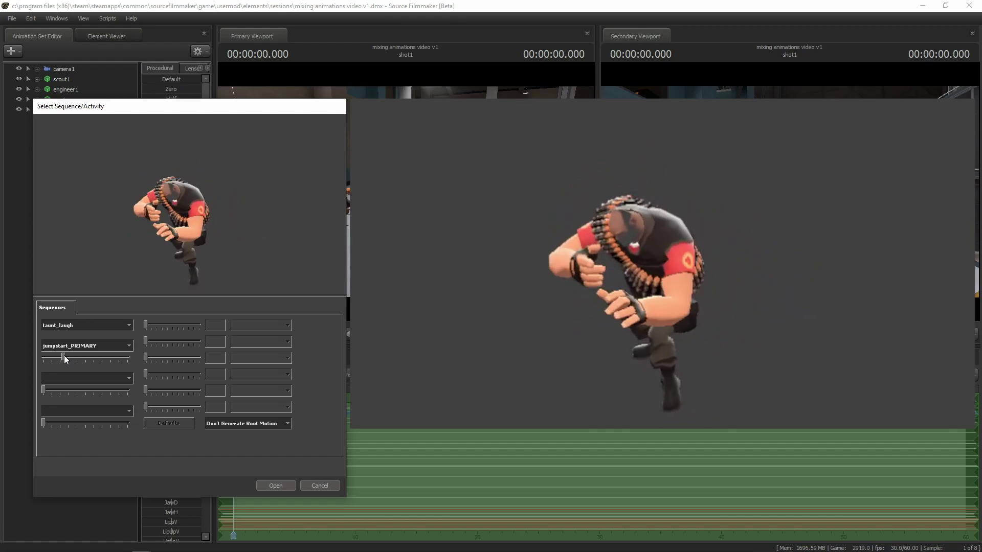
# Swap the heavy's second layer to run_LOSER and set its weight below half
pyautogui.click(88, 346)
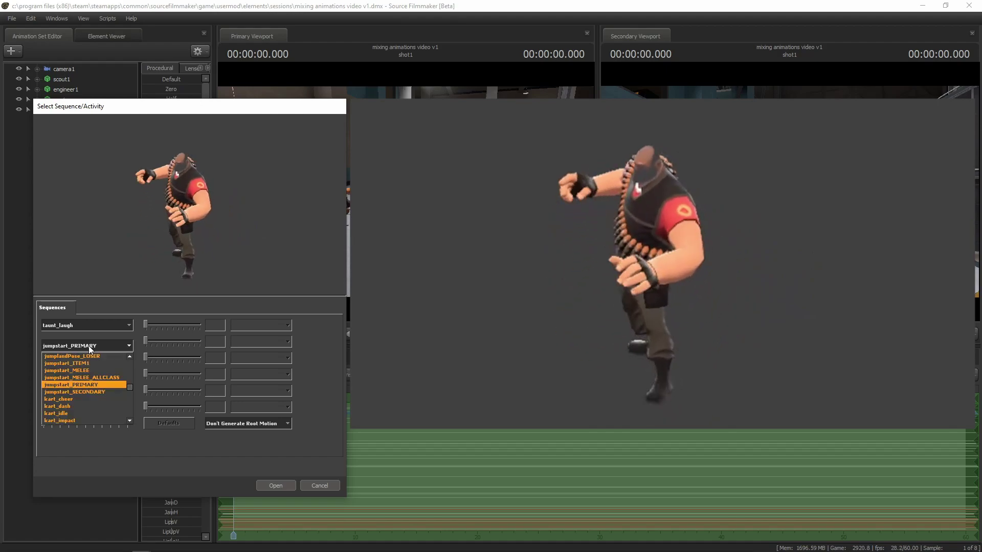
pyautogui.scroll(-3, 129, 394)
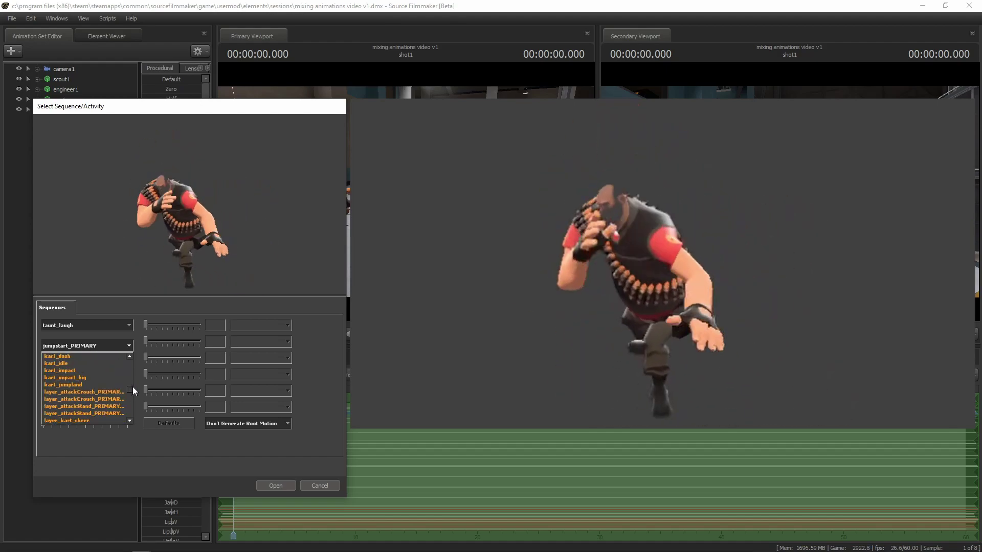
pyautogui.scroll(-3, 129, 394)
pyautogui.scroll(-3, 129, 394)
pyautogui.scroll(-4, 132, 393)
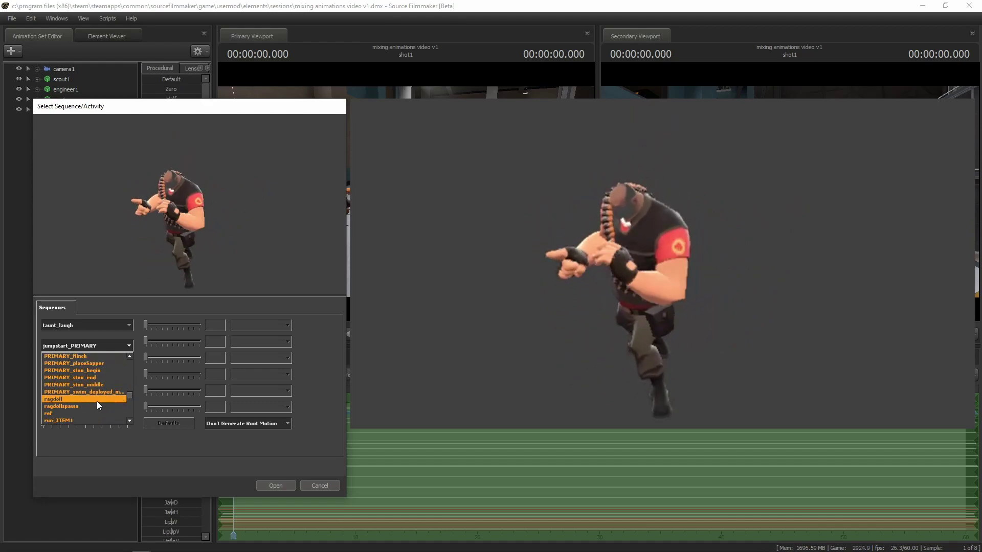
pyautogui.scroll(-1, 82, 401)
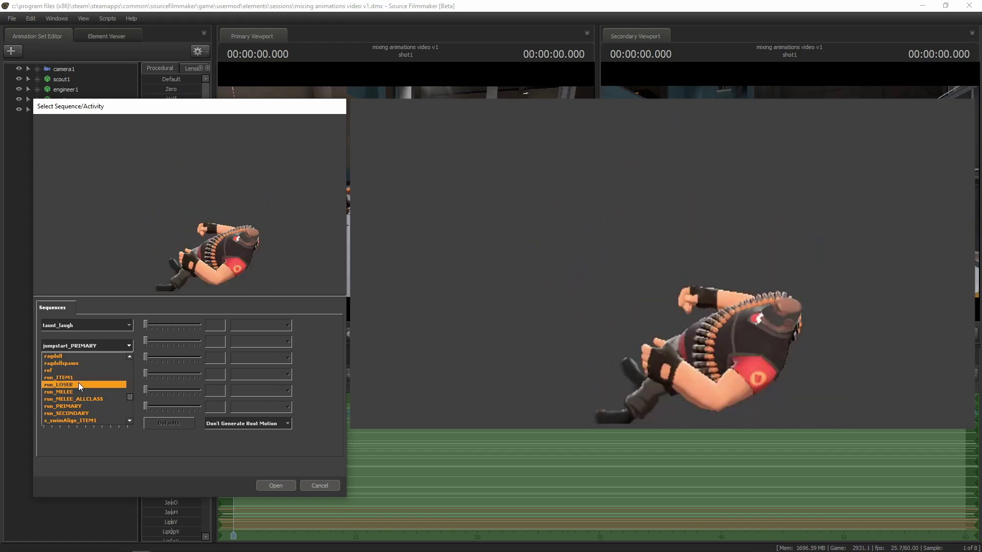
pyautogui.click(78, 383)
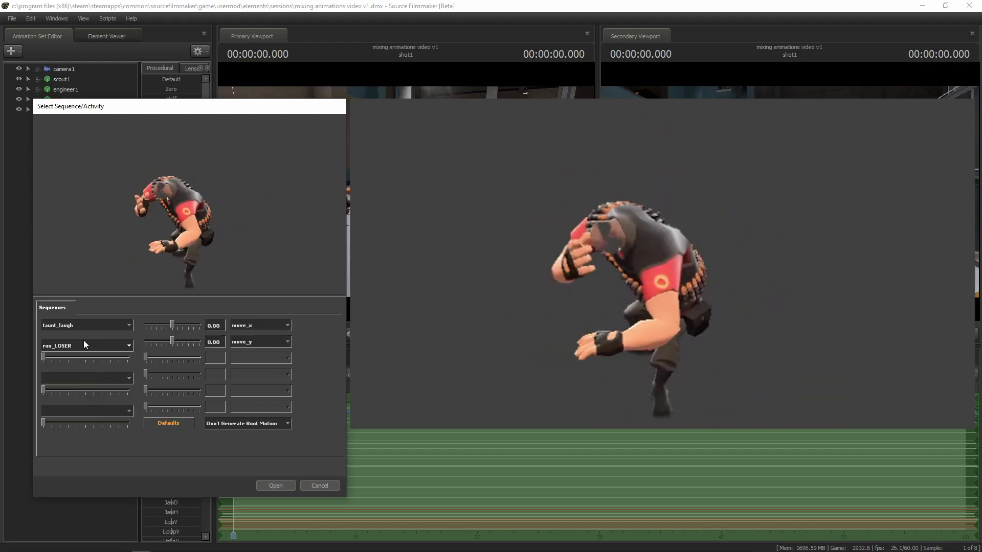
pyautogui.moveTo(43, 356)
pyautogui.mouseDown()
pyautogui.moveTo(131, 356)
pyautogui.moveTo(142, 340)
pyautogui.moveTo(170, 346)
pyautogui.moveTo(129, 324)
pyautogui.moveTo(212, 317)
pyautogui.moveTo(130, 318)
pyautogui.moveTo(252, 319)
pyautogui.moveTo(185, 323)
pyautogui.moveTo(193, 324)
pyautogui.mouseUp()
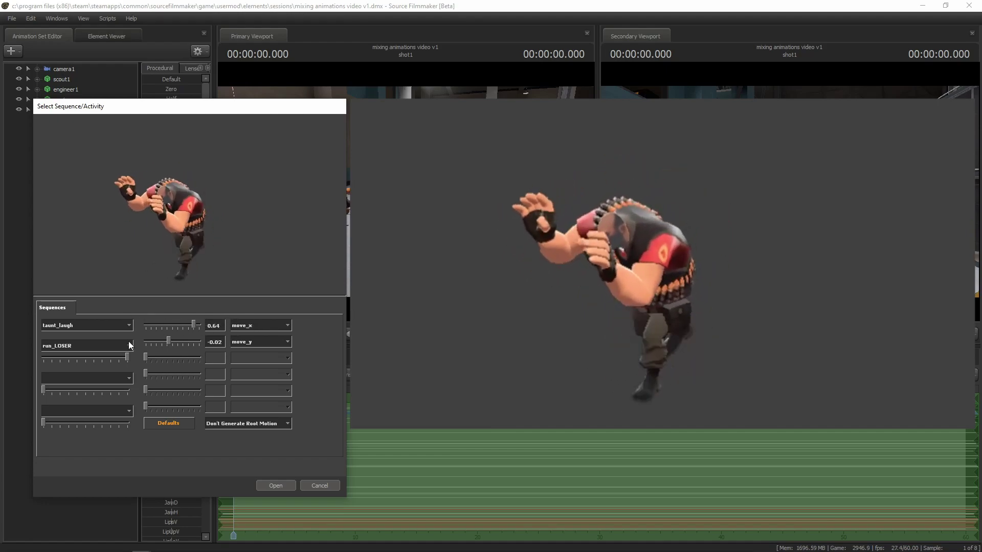
pyautogui.moveTo(127, 357); pyautogui.dragTo(79, 356)
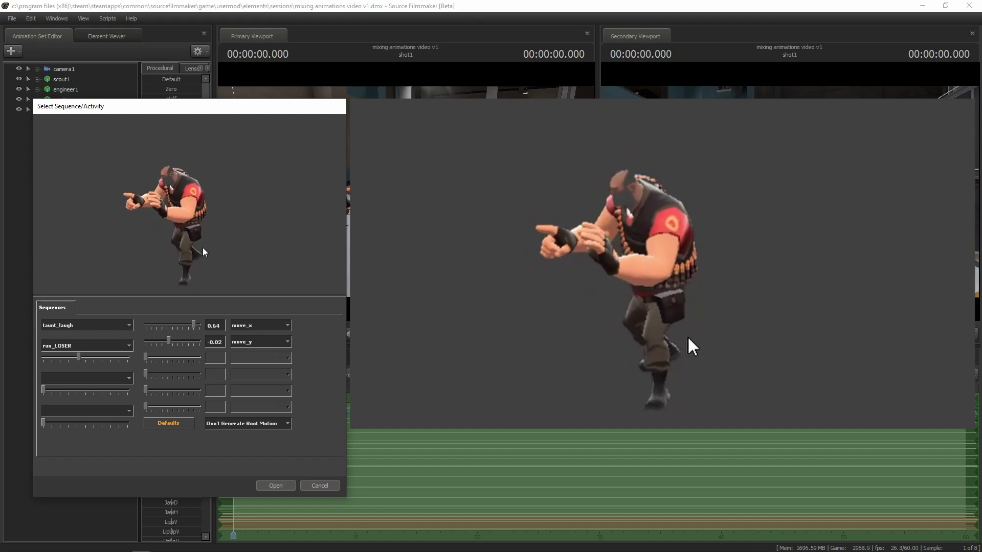
# Preview kart_impact, kart_idle and kart_dash, then add kart_dash as the third layer
pyautogui.click(129, 379)
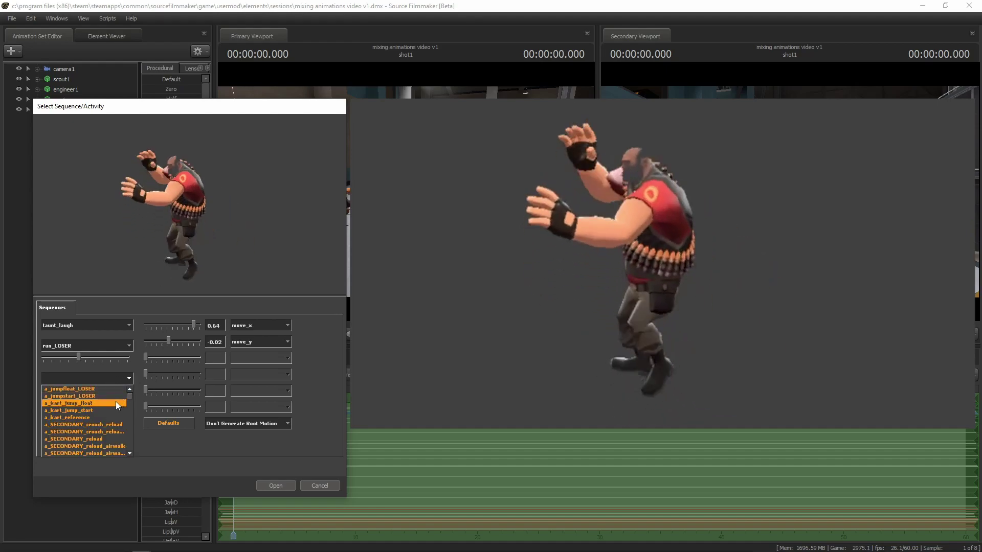
pyautogui.moveTo(129, 396)
pyautogui.mouseDown()
pyautogui.moveTo(123, 440)
pyautogui.moveTo(125, 422)
pyautogui.mouseUp()
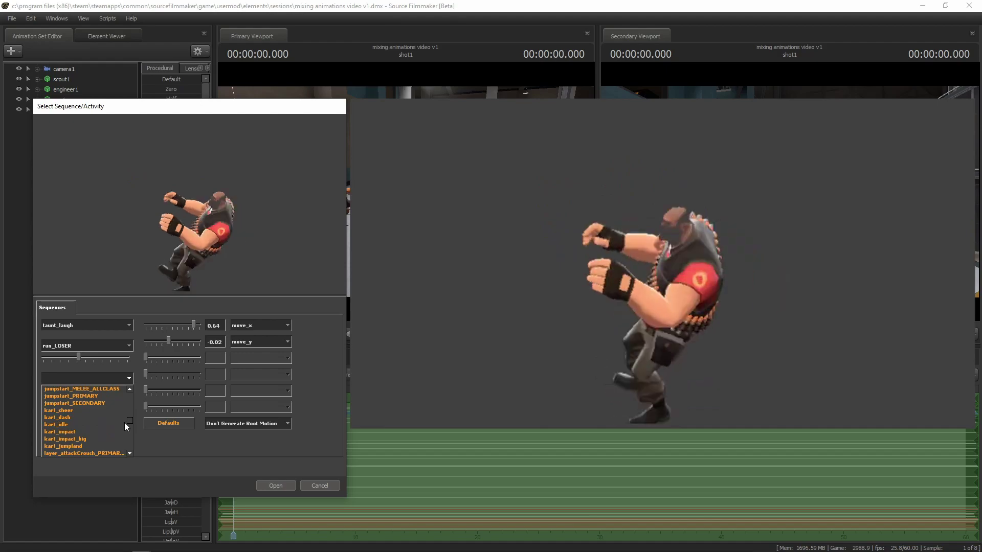
pyautogui.click(78, 431)
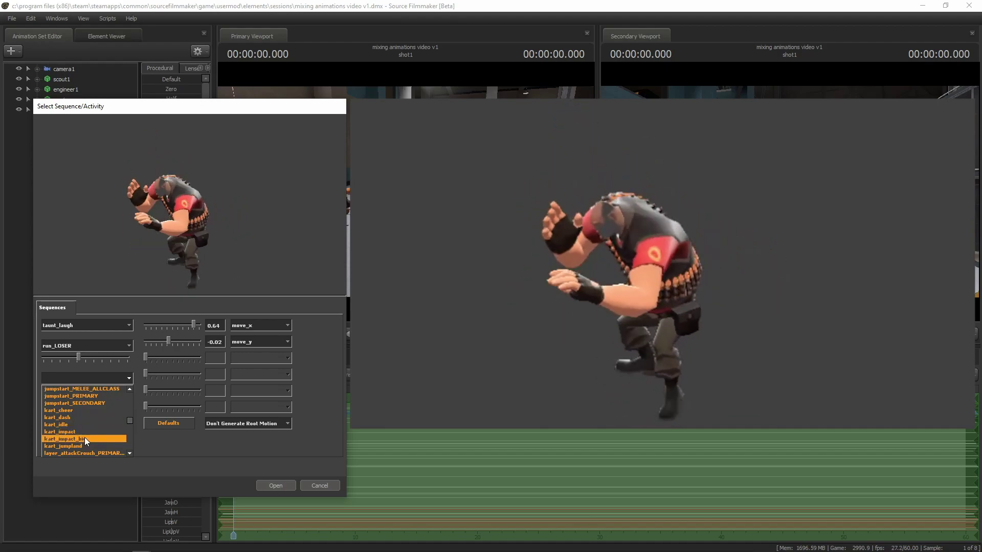
pyautogui.click(87, 426)
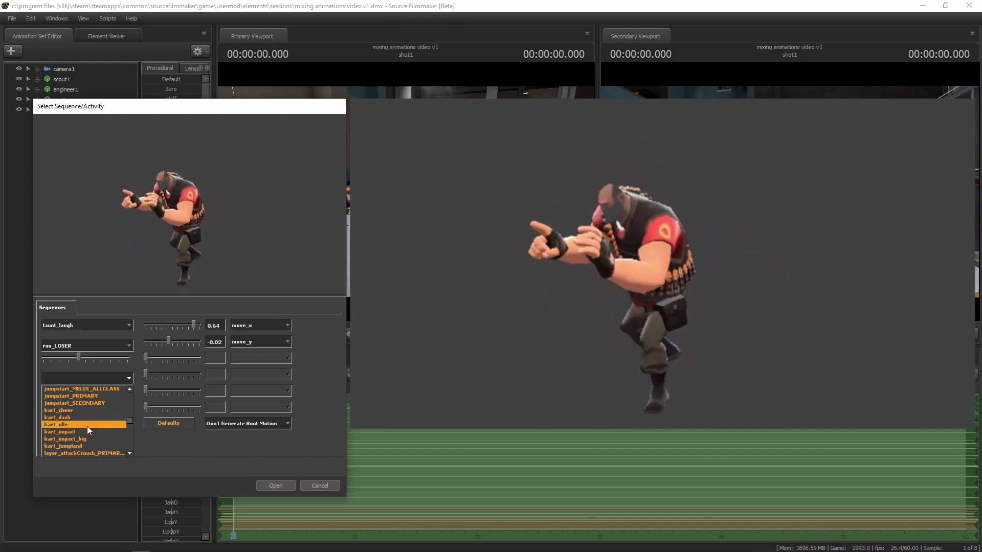
pyautogui.click(66, 419)
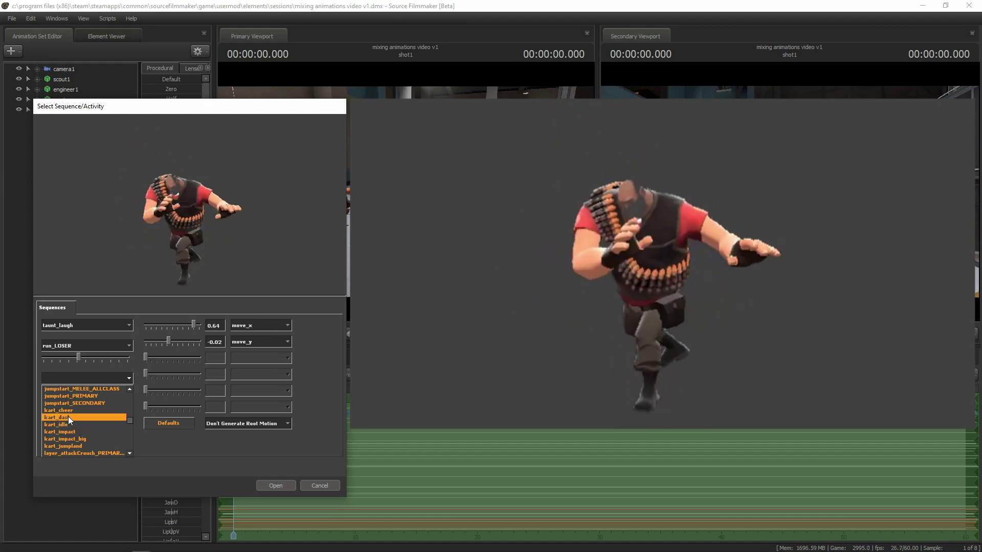
pyautogui.click(75, 419)
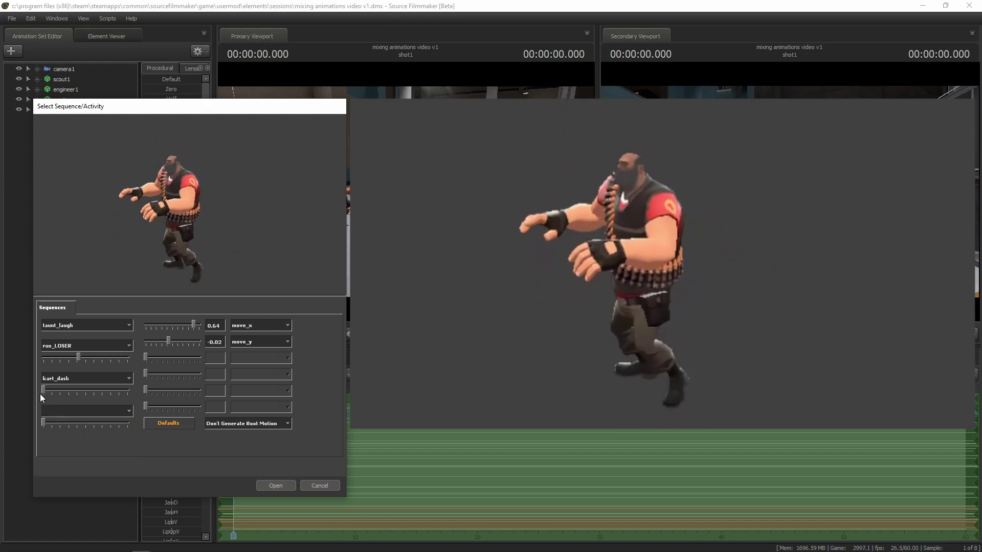
# Blend kart_dash at about half weight and drop run_LOSER's weight to zero
pyautogui.moveTo(43, 390)
pyautogui.mouseDown()
pyautogui.moveTo(148, 392)
pyautogui.moveTo(58, 386)
pyautogui.mouseUp()
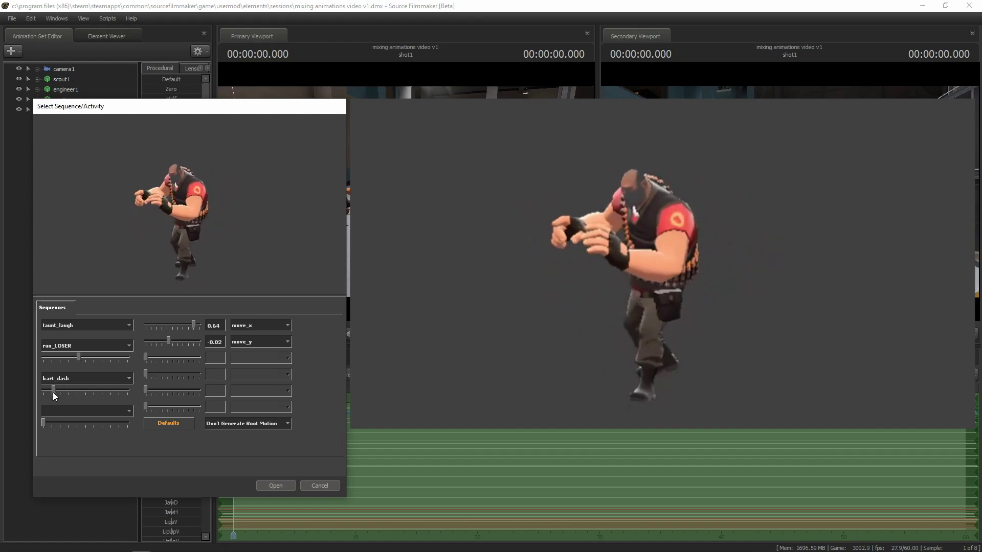
pyautogui.moveTo(54, 391); pyautogui.dragTo(87, 395)
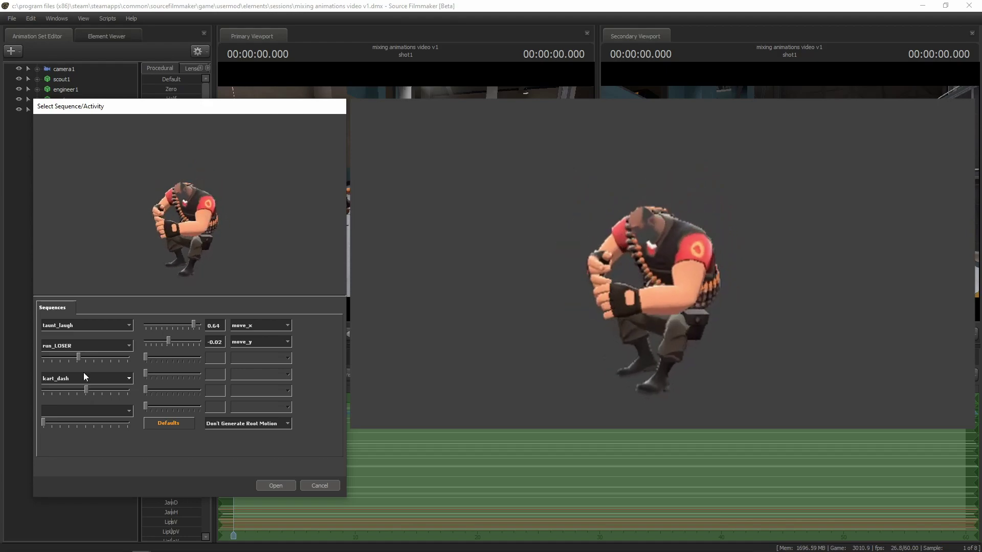
pyautogui.moveTo(78, 358); pyautogui.dragTo(14, 350)
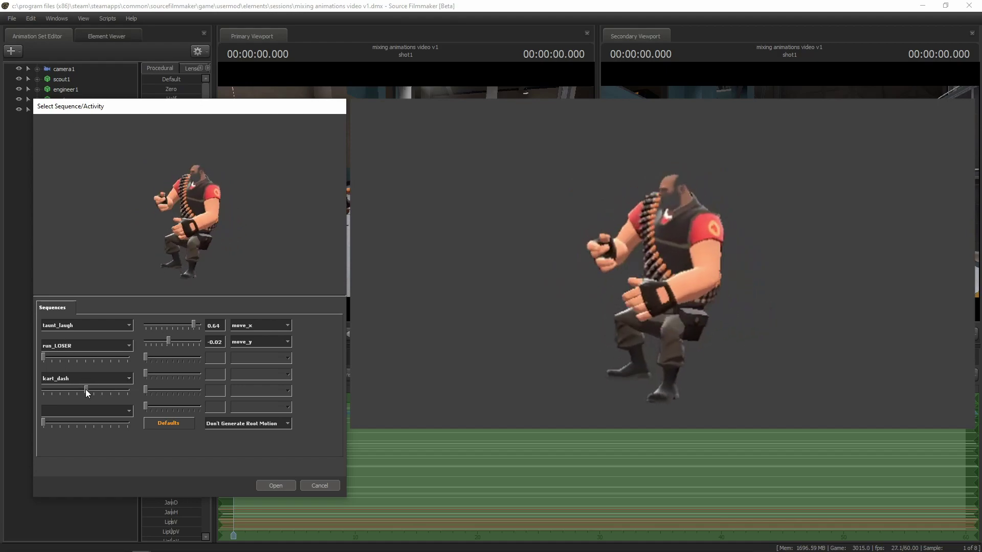
pyautogui.moveTo(84, 389)
pyautogui.mouseDown()
pyautogui.moveTo(95, 390)
pyautogui.moveTo(85, 392)
pyautogui.mouseUp()
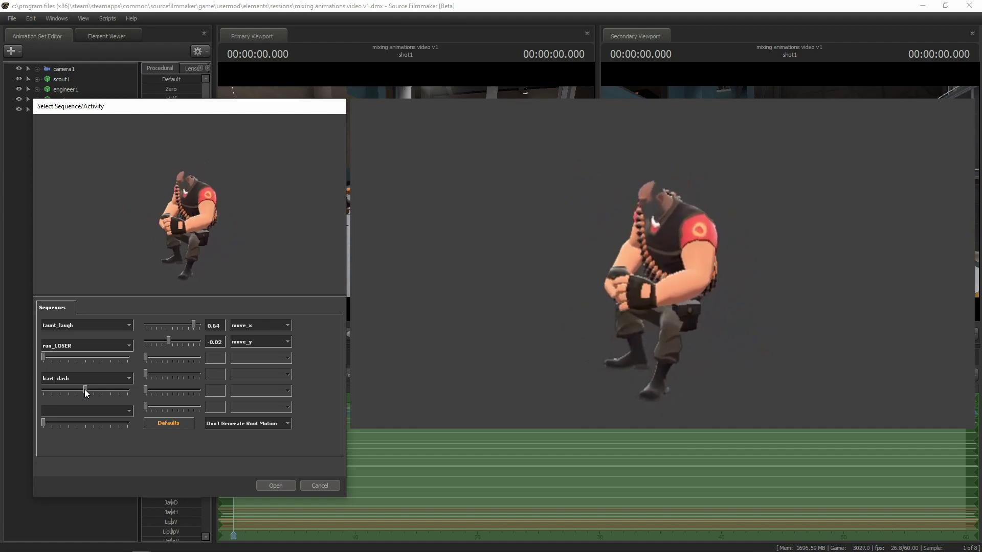
# Replace kart_dash with airwalk_ITEM1 at partial weight and return run_LOSER's weight to zero
pyautogui.click(129, 378)
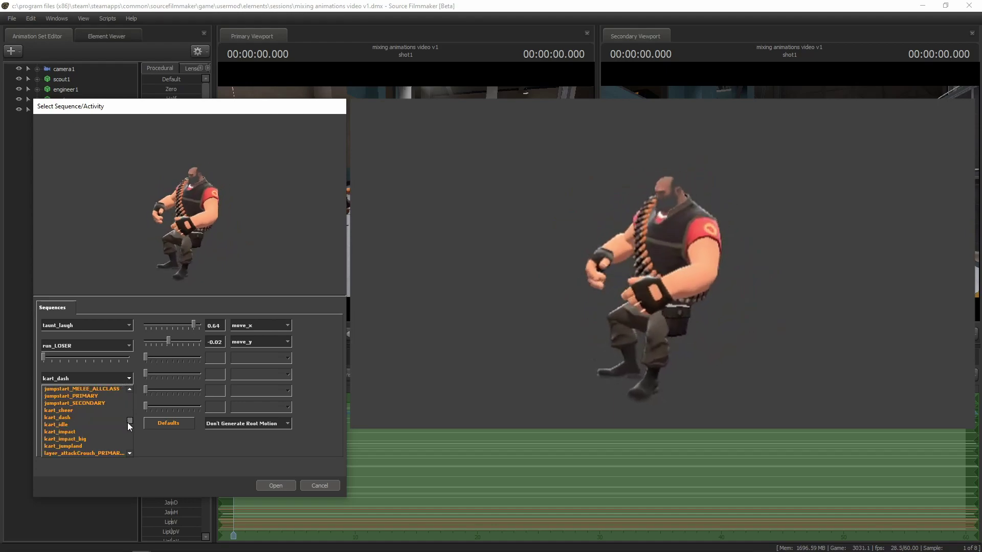
pyautogui.moveTo(128, 422); pyautogui.dragTo(130, 397)
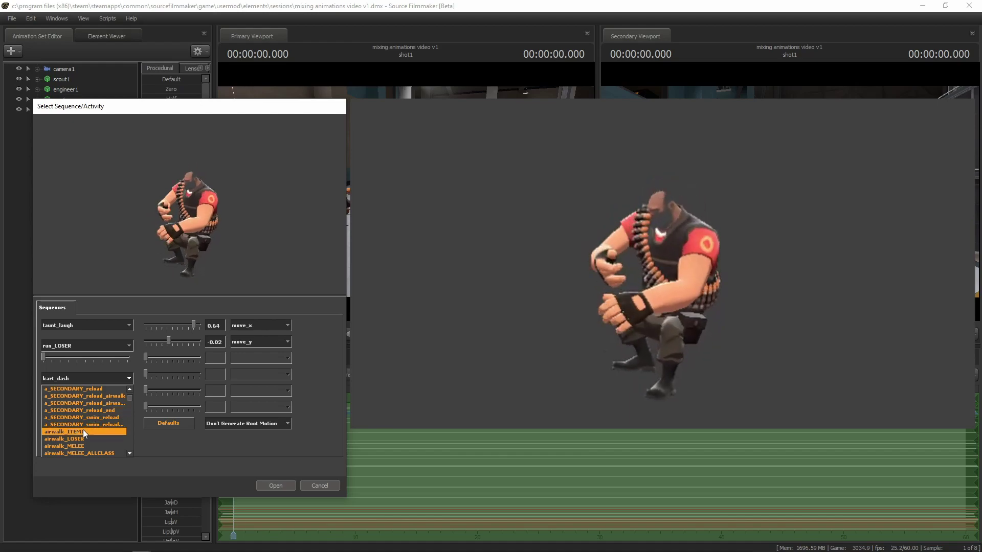
pyautogui.scroll(-2, 83, 422)
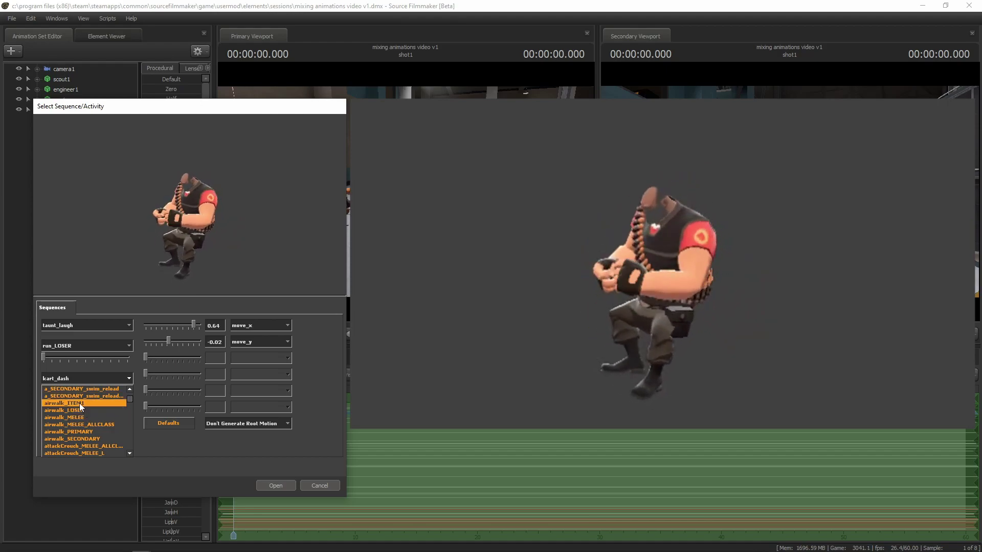
pyautogui.click(79, 403)
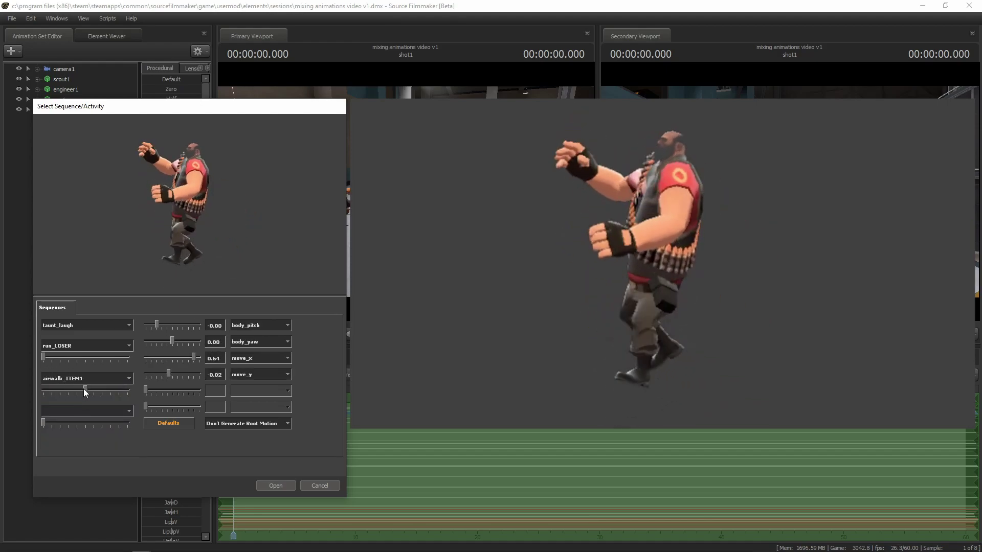
pyautogui.moveTo(85, 389)
pyautogui.mouseDown()
pyautogui.moveTo(166, 394)
pyautogui.moveTo(2, 392)
pyautogui.mouseUp()
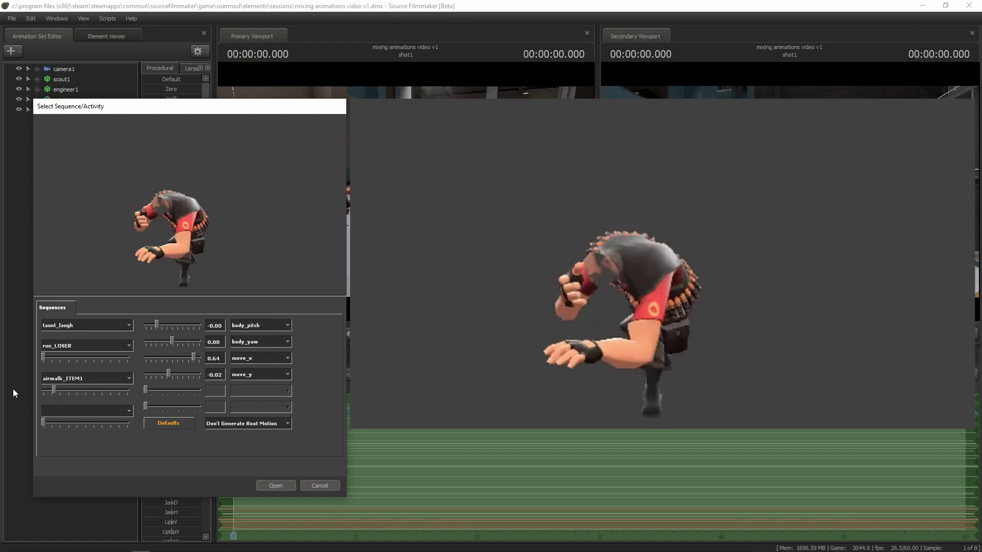
pyautogui.click(90, 394)
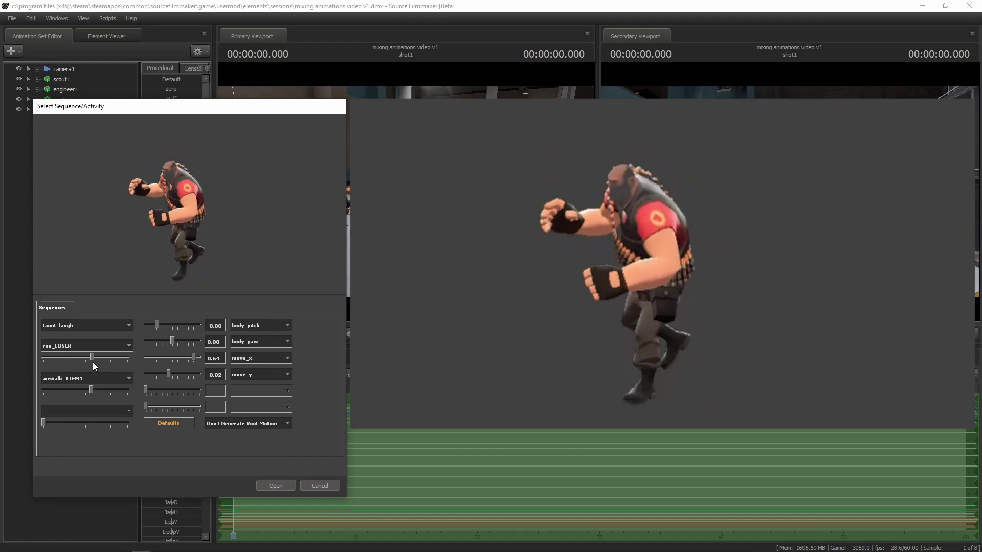
pyautogui.moveTo(93, 362); pyautogui.dragTo(43, 361)
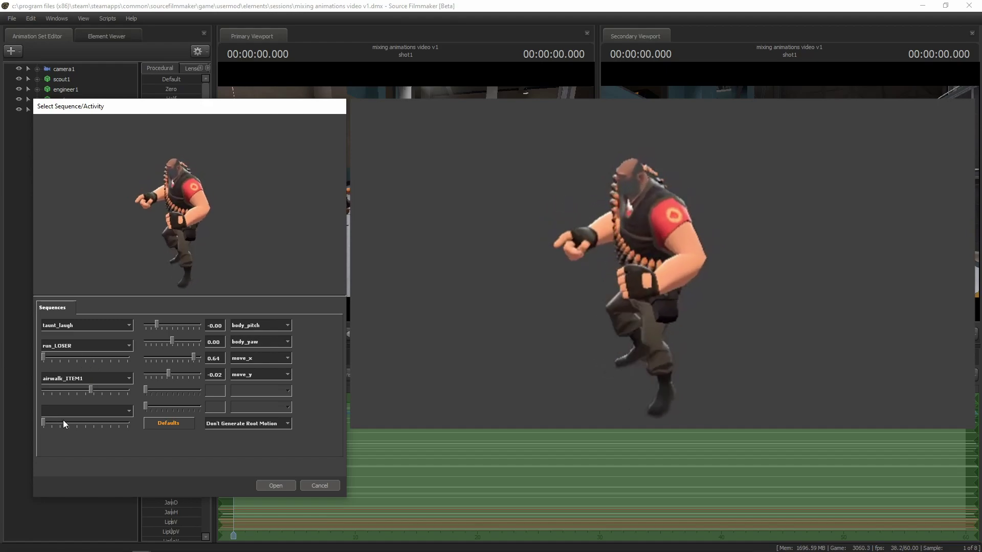
pyautogui.click(121, 410)
pyautogui.moveTo(128, 345)
pyautogui.mouseDown()
pyautogui.moveTo(121, 395)
pyautogui.moveTo(125, 349)
pyautogui.mouseUp()
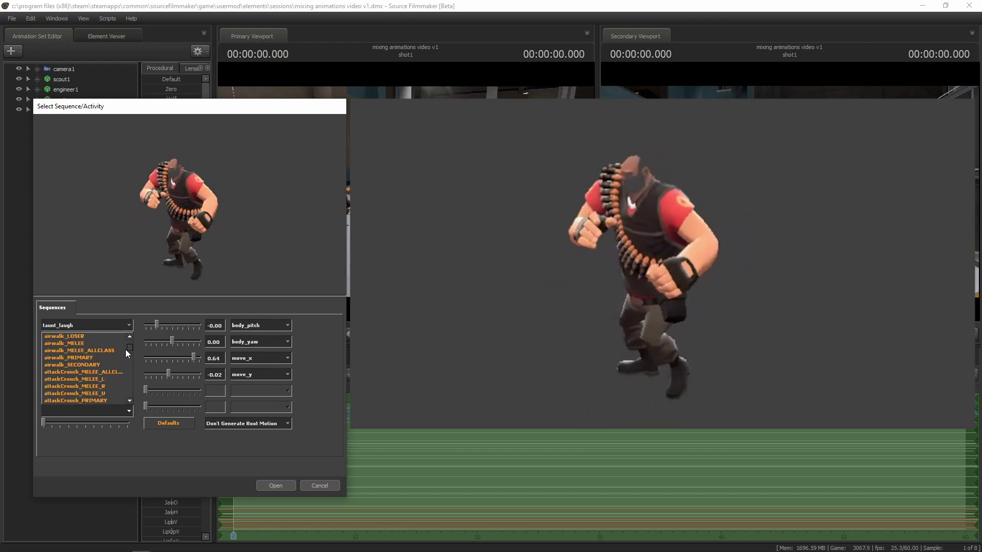
# Add airwalk_MELEE as the fourth layer just below full weight, with move_x reset to 0.00
pyautogui.click(62, 342)
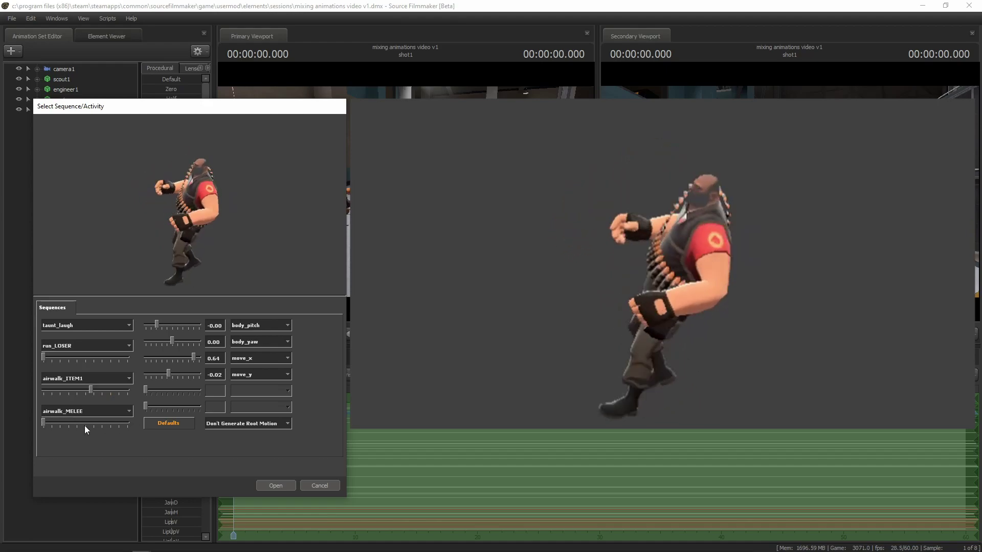
pyautogui.moveTo(43, 423); pyautogui.dragTo(190, 429)
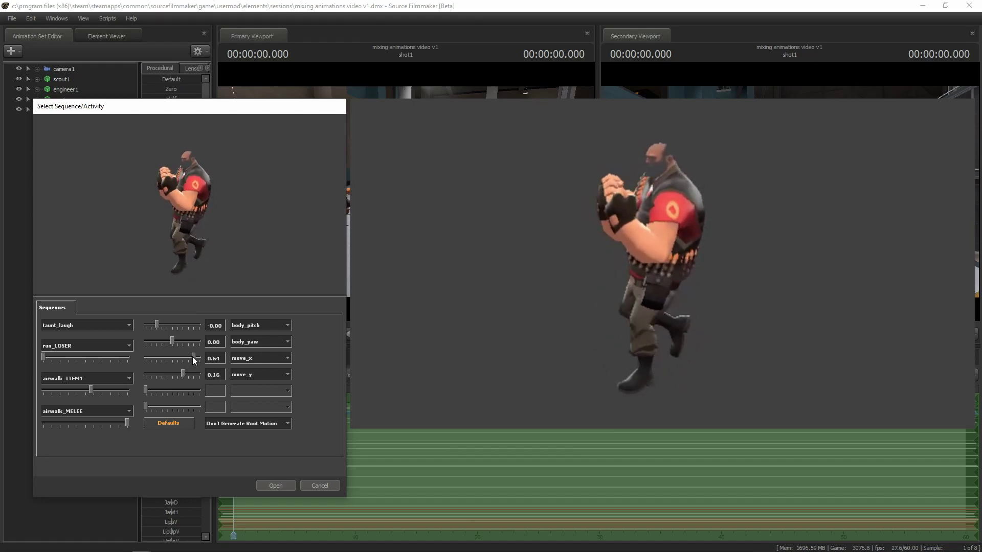
pyautogui.moveTo(193, 357); pyautogui.dragTo(172, 357)
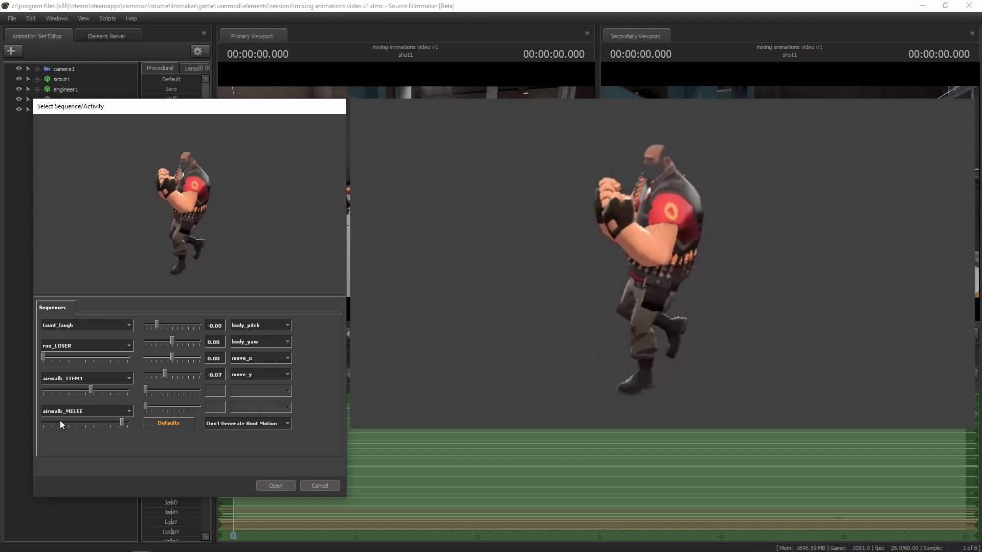
pyautogui.moveTo(123, 423)
pyautogui.mouseDown()
pyautogui.moveTo(52, 423)
pyautogui.moveTo(127, 425)
pyautogui.mouseUp()
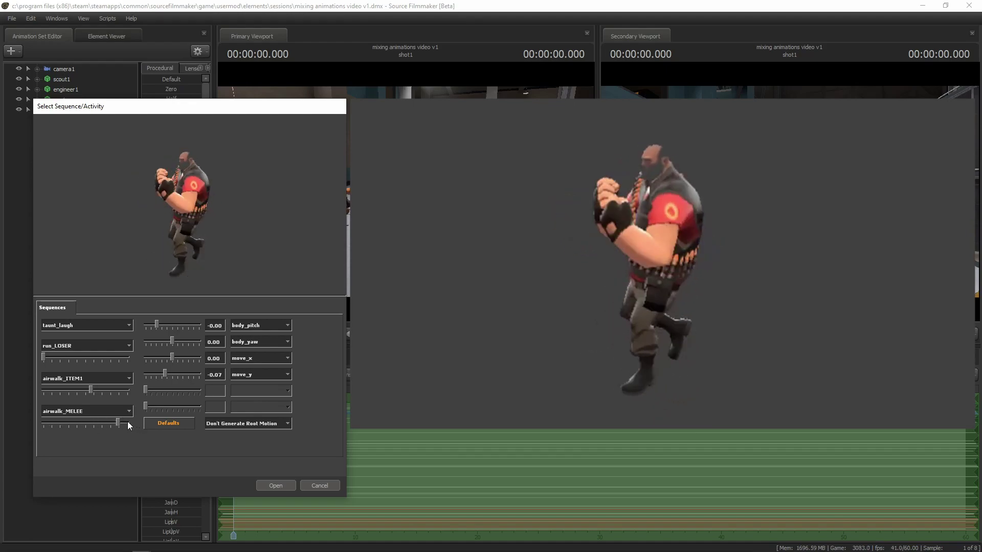
# Replace the heavy's taunt_laugh base sequence with SECONDARY_reload from the first sequence list
pyautogui.click(131, 412)
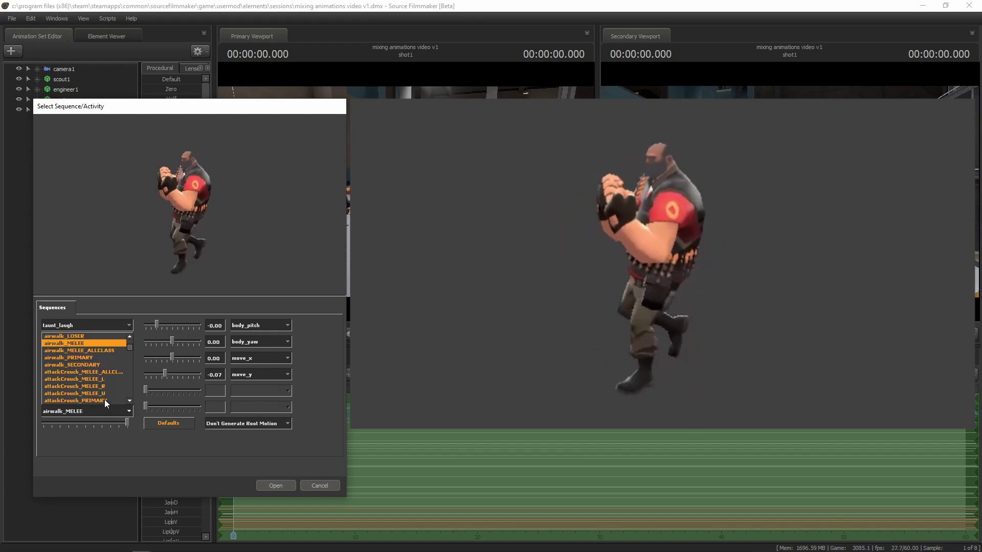
pyautogui.scroll(2, 124, 350)
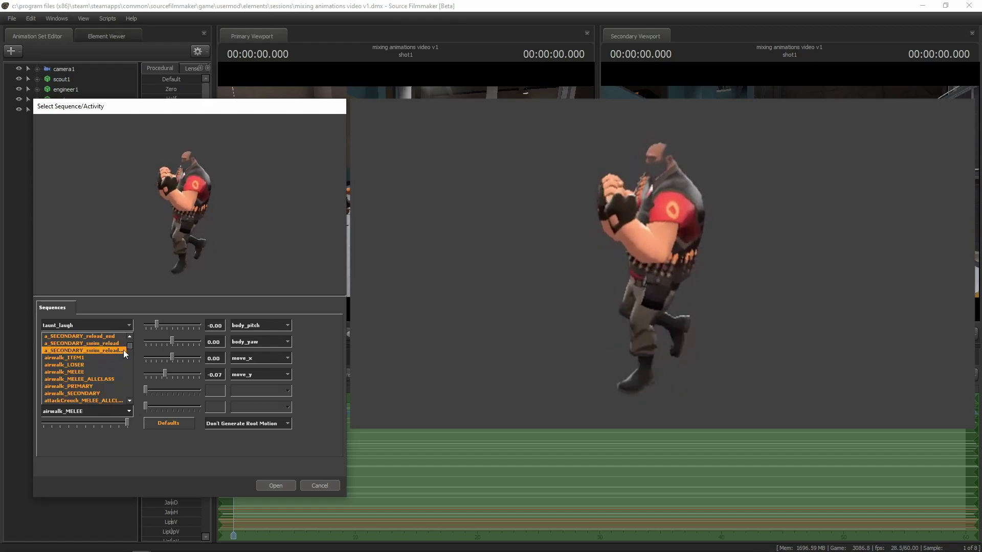
pyautogui.click(89, 327)
pyautogui.scroll(10, 87, 326)
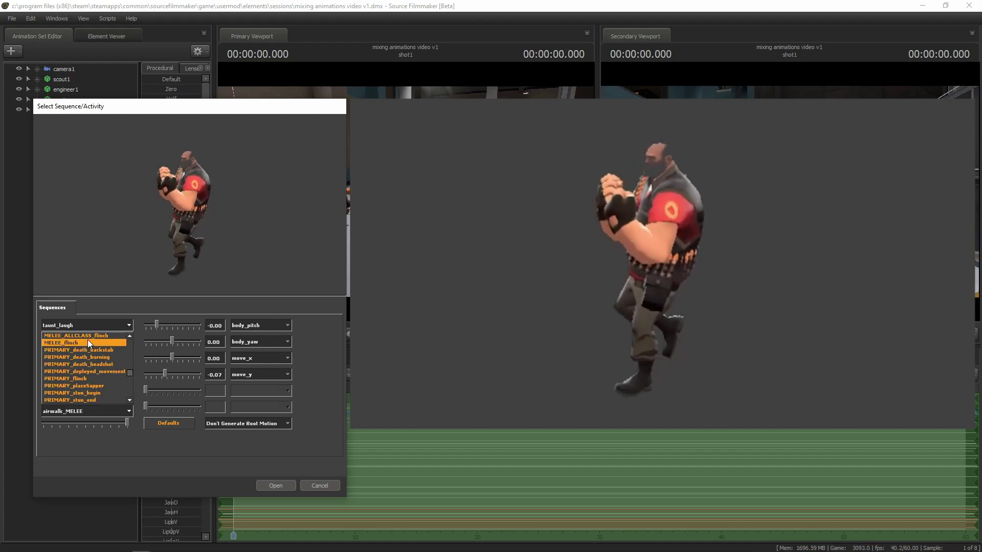
pyautogui.scroll(1, 85, 344)
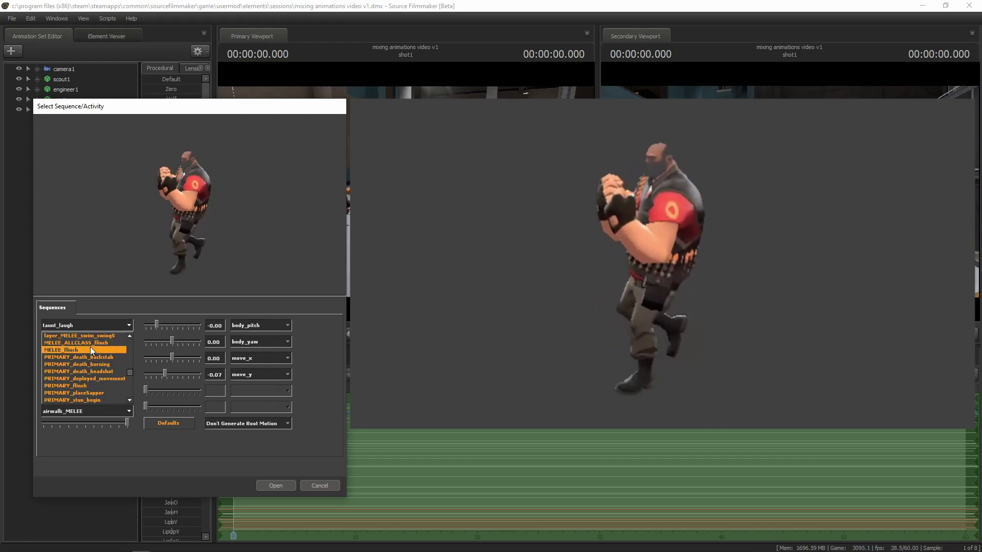
pyautogui.scroll(-3, 90, 361)
pyautogui.scroll(-3, 93, 367)
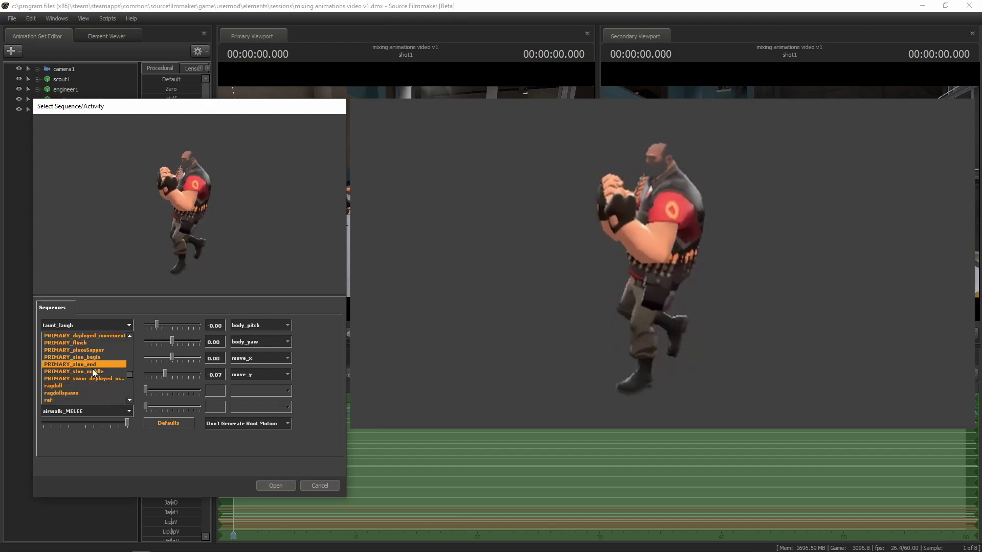
pyautogui.scroll(-4, 92, 370)
pyautogui.scroll(-3, 127, 374)
pyautogui.scroll(-3, 130, 377)
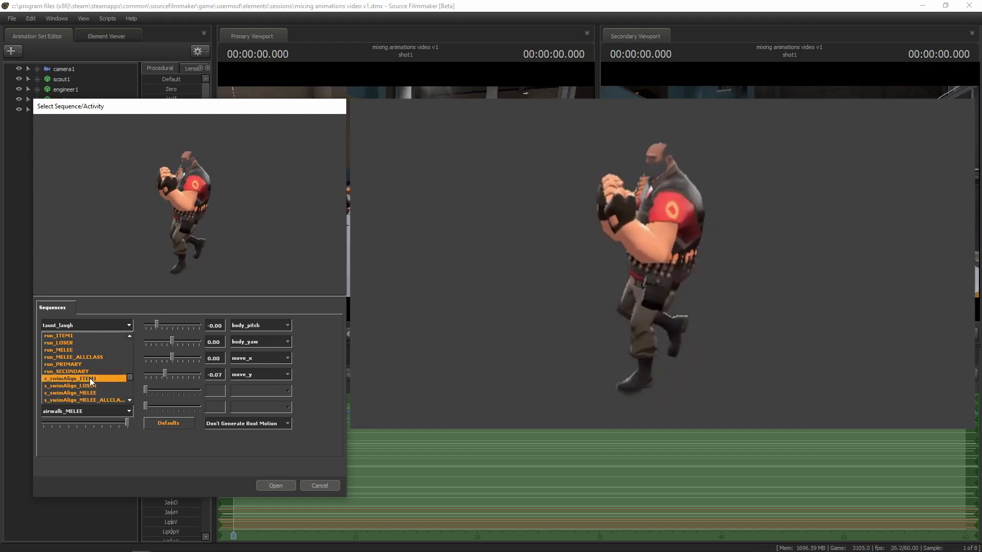
pyautogui.scroll(-3, 95, 358)
pyautogui.scroll(-1, 98, 366)
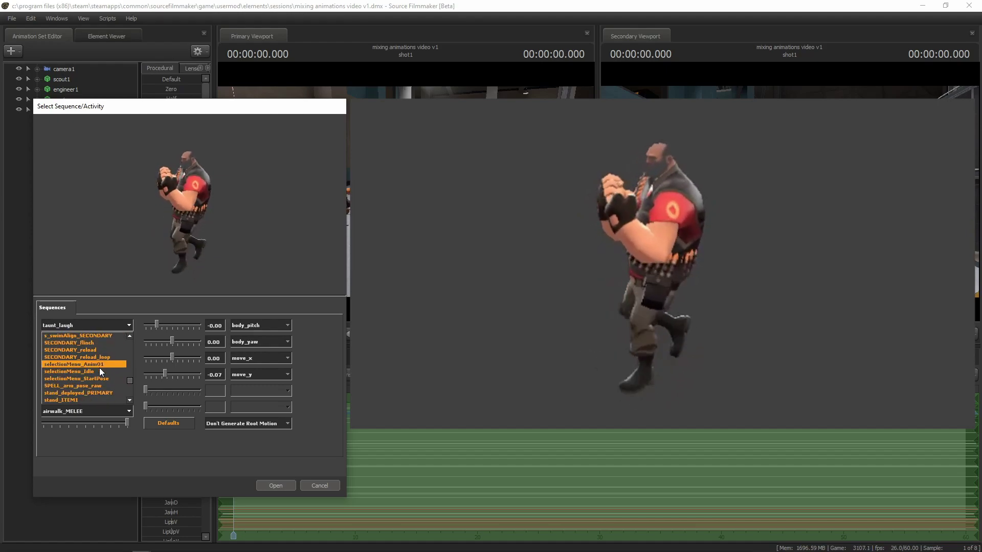
pyautogui.scroll(-1, 96, 371)
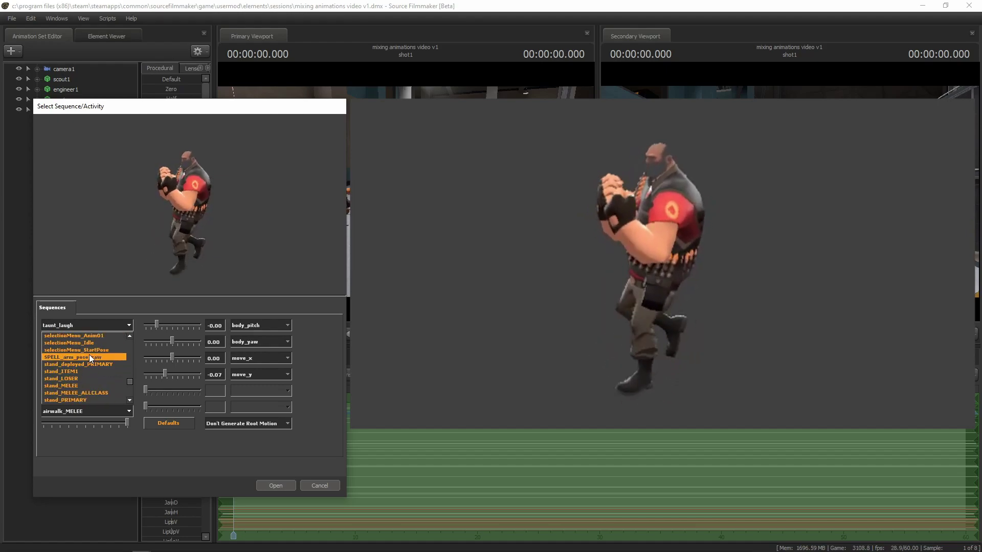
pyautogui.scroll(2, 86, 342)
pyautogui.scroll(1, 85, 358)
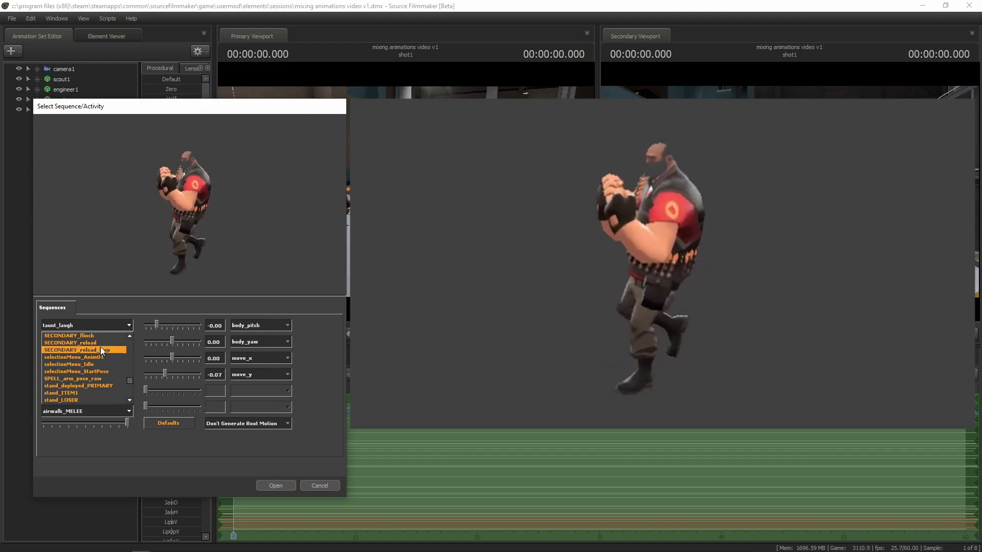
pyautogui.click(100, 343)
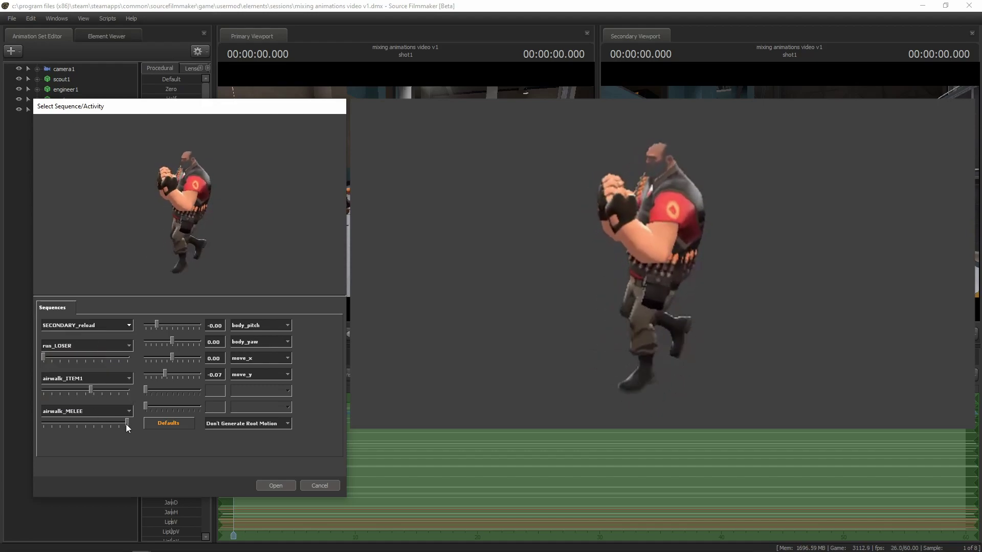
# Test layer blends, leaving airwalk_MELEE and airwalk_ITEM1 at zero and run_LOSER around three-quarters
pyautogui.moveTo(125, 417)
pyautogui.mouseDown()
pyautogui.moveTo(45, 418)
pyautogui.moveTo(140, 420)
pyautogui.moveTo(13, 418)
pyautogui.mouseUp()
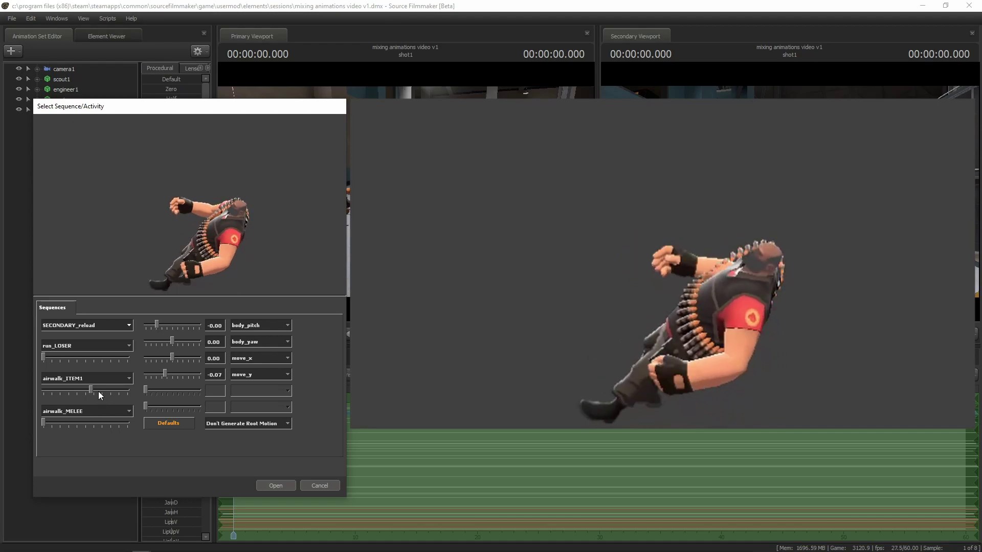
pyautogui.moveTo(90, 389); pyautogui.dragTo(81, 389)
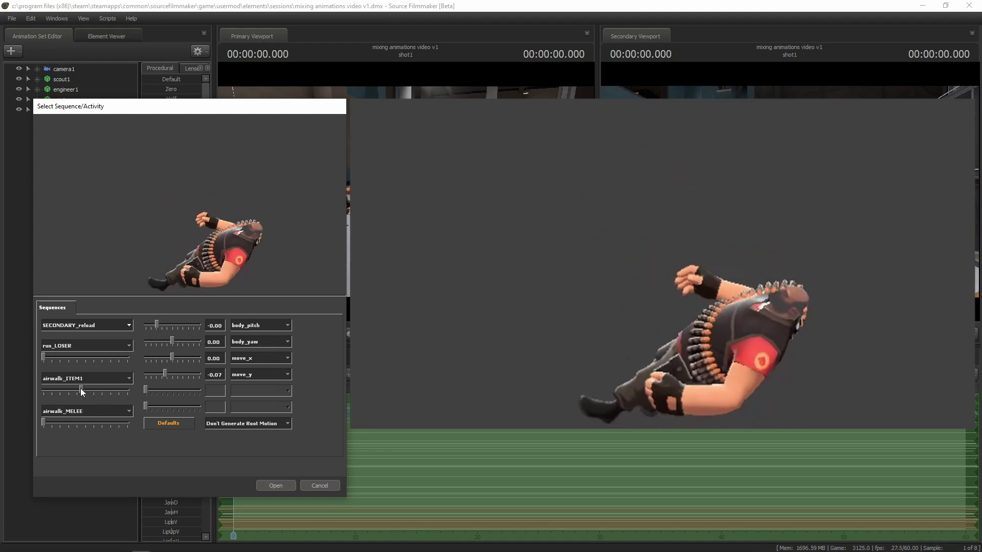
pyautogui.moveTo(43, 421)
pyautogui.mouseDown()
pyautogui.moveTo(145, 421)
pyautogui.moveTo(42, 422)
pyautogui.mouseUp()
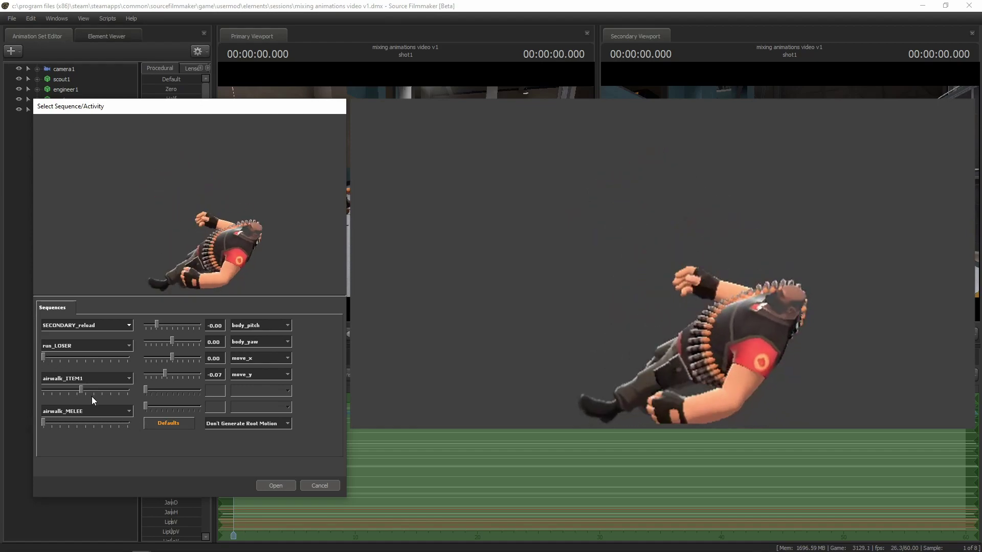
pyautogui.moveTo(80, 391)
pyautogui.mouseDown()
pyautogui.moveTo(133, 388)
pyautogui.moveTo(46, 390)
pyautogui.moveTo(85, 388)
pyautogui.mouseUp()
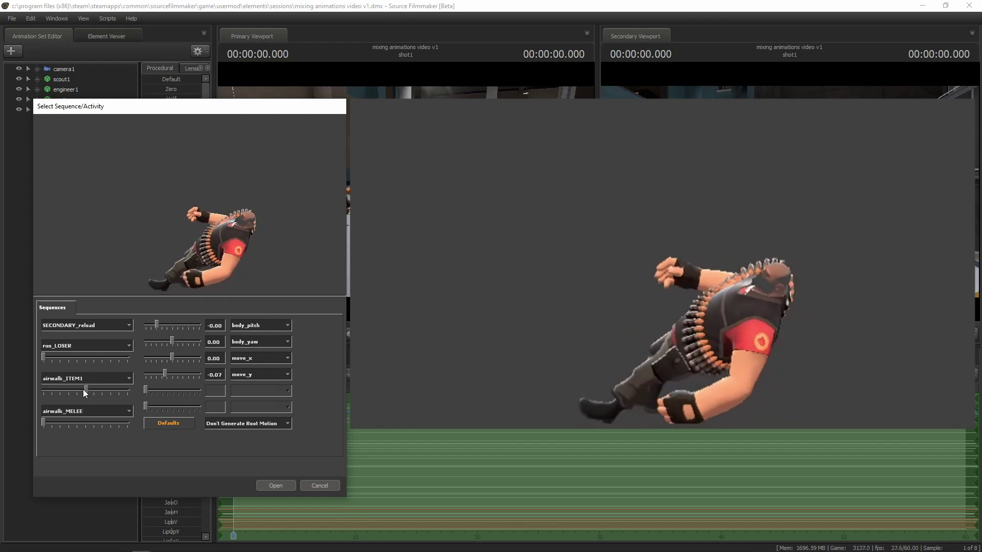
pyautogui.moveTo(83, 388)
pyautogui.mouseDown()
pyautogui.moveTo(38, 384)
pyautogui.moveTo(80, 388)
pyautogui.moveTo(42, 389)
pyautogui.moveTo(134, 360)
pyautogui.moveTo(77, 358)
pyautogui.mouseUp()
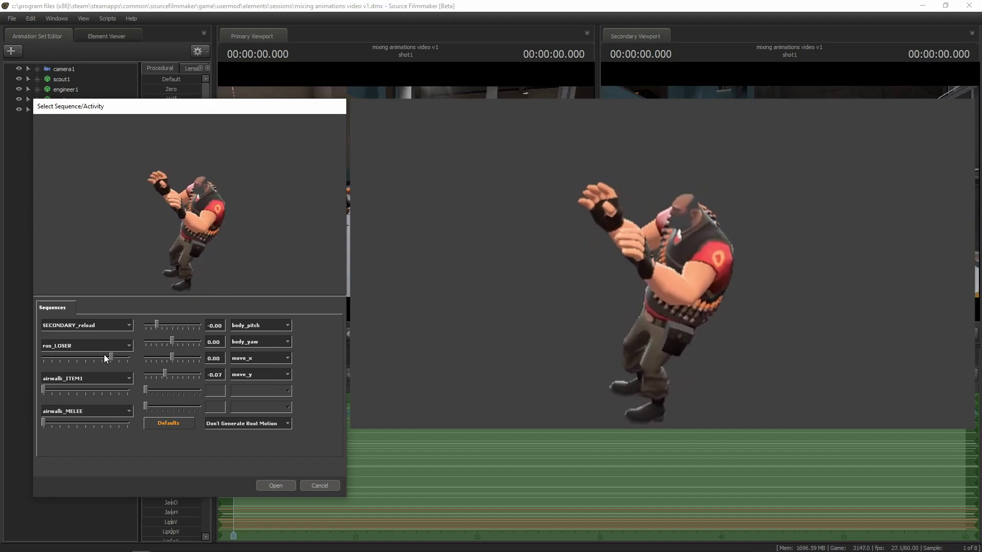
# Set the heavy's base sequence to taunt07_Halloween and drag run_LOSER's weight to zero
pyautogui.click(97, 325)
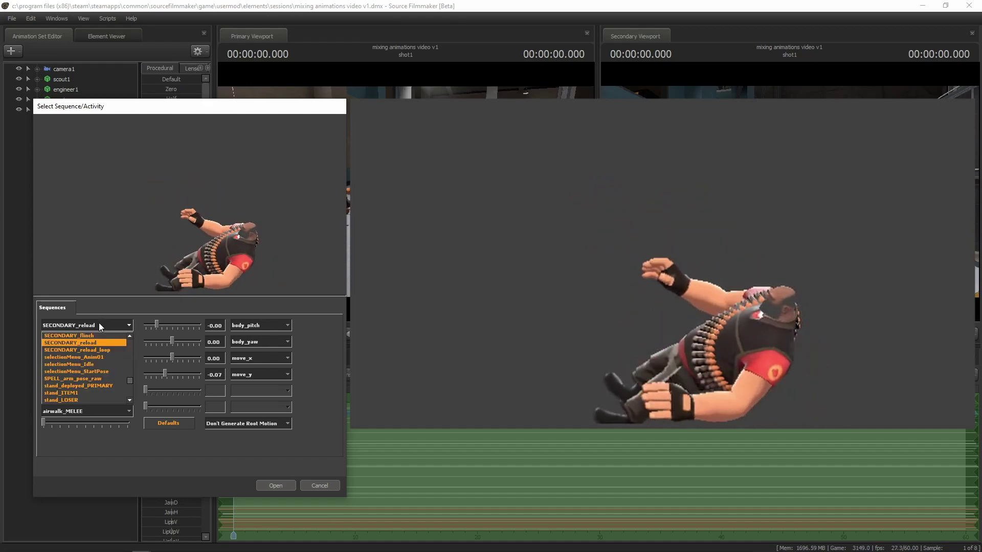
pyautogui.scroll(-5, 130, 394)
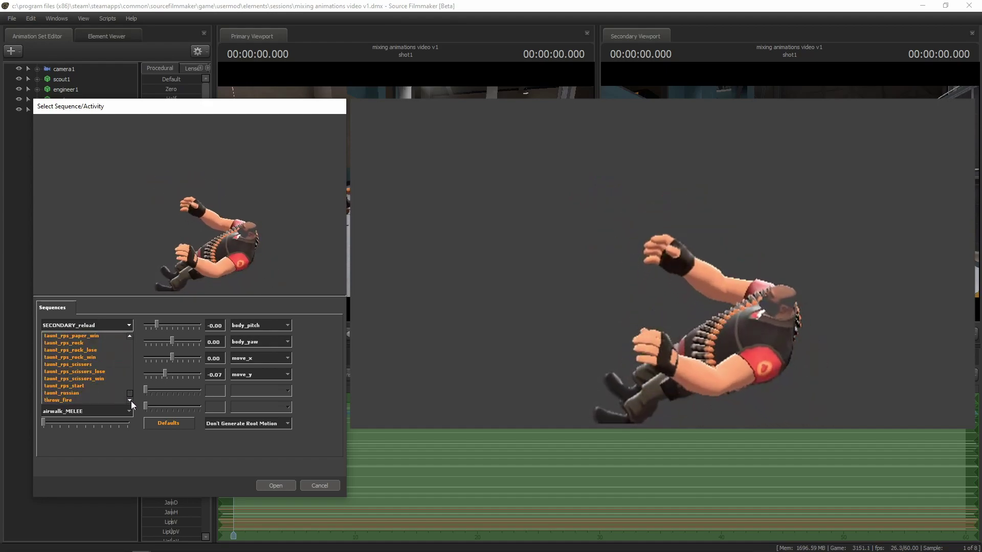
pyautogui.scroll(3, 72, 354)
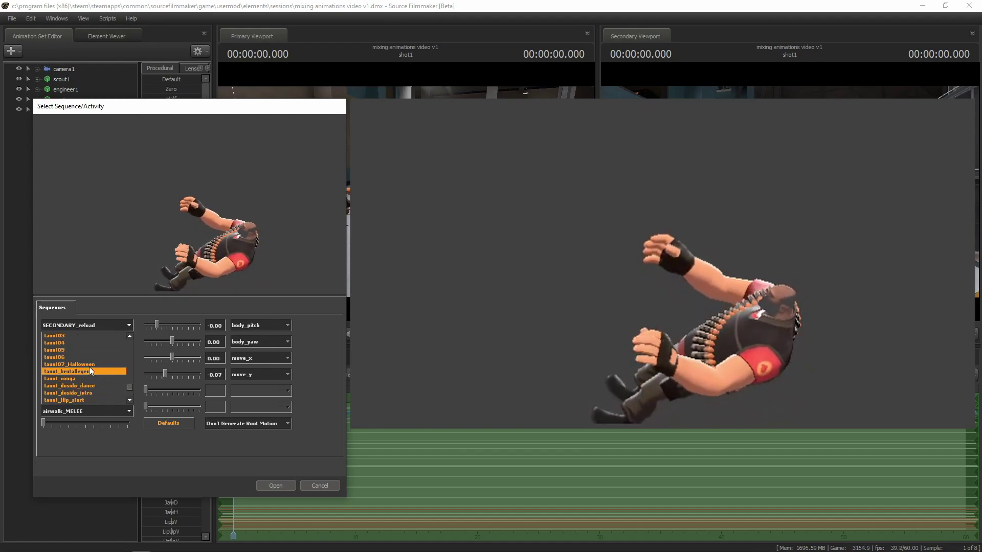
pyautogui.click(90, 366)
pyautogui.moveTo(80, 357); pyautogui.dragTo(30, 370)
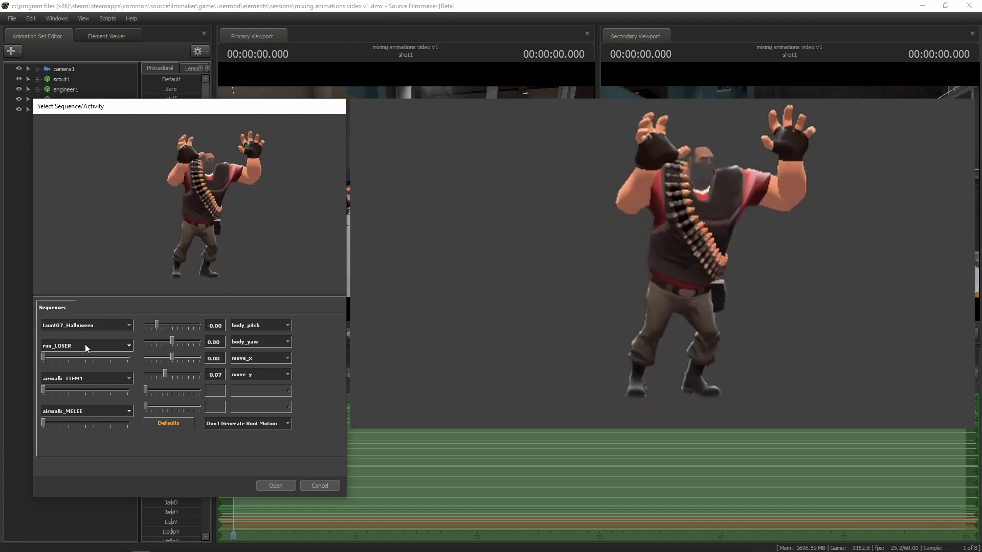
# Swap the heavy's fourth layer from airwalk_MELEE to attackSwim_MELEE
pyautogui.click(73, 412)
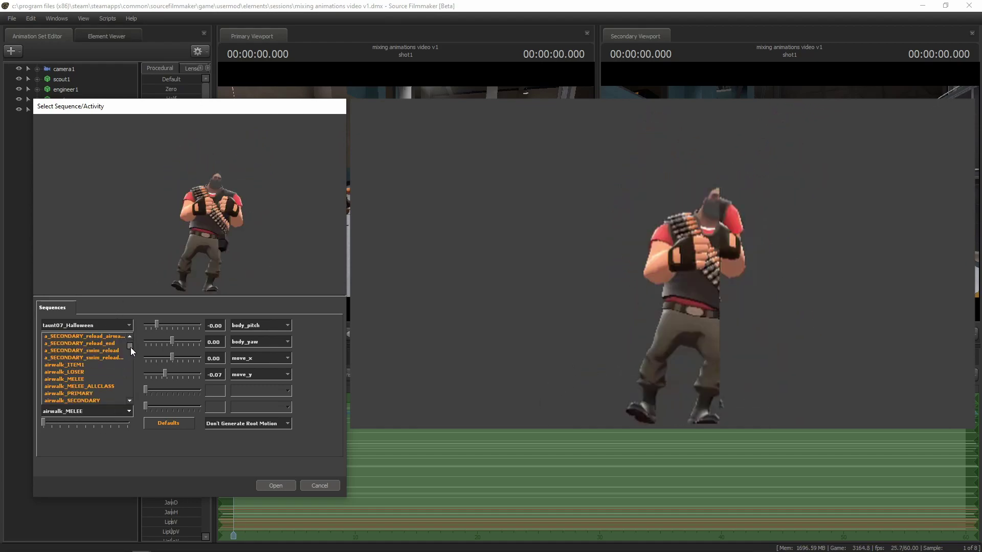
pyautogui.scroll(-5, 128, 345)
pyautogui.scroll(-10, 126, 359)
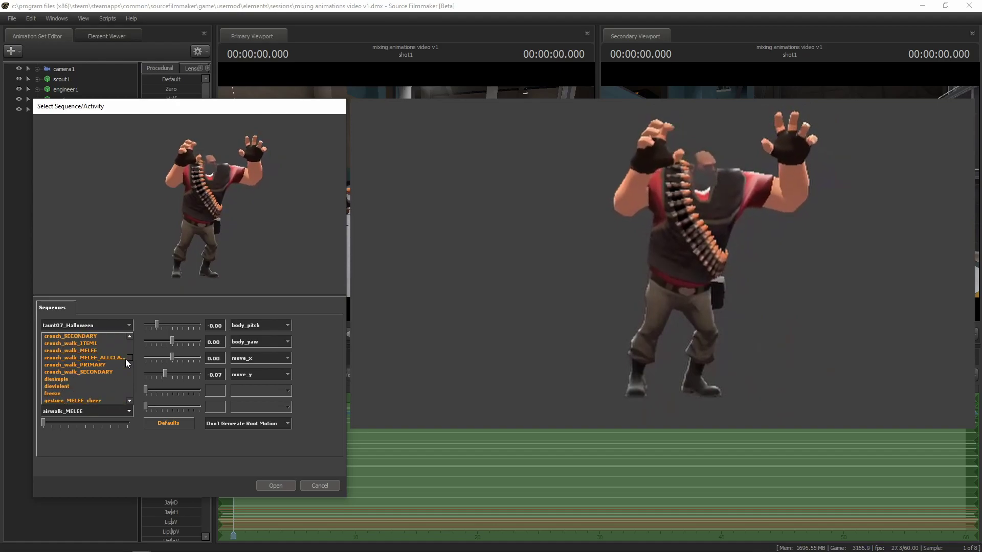
pyautogui.scroll(7, 127, 361)
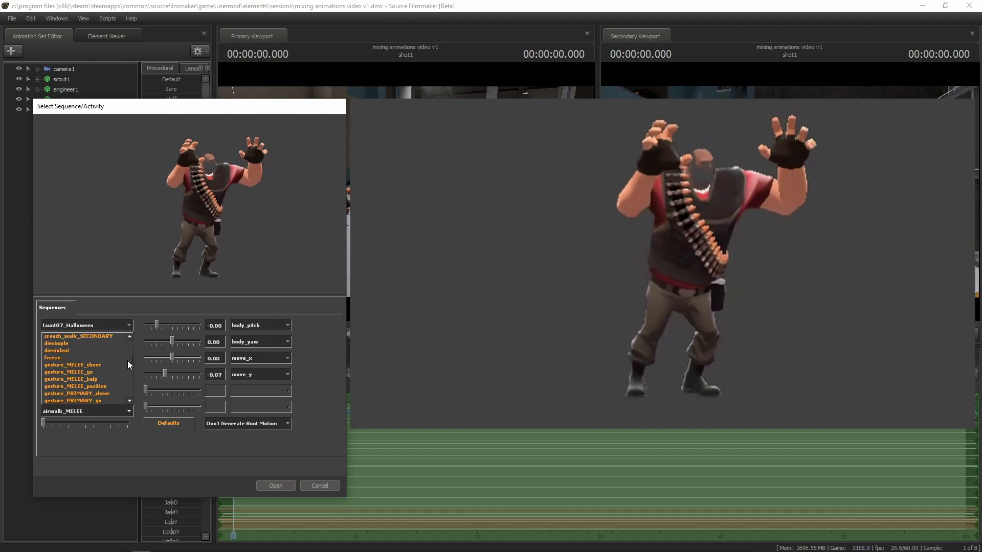
pyautogui.scroll(10, 129, 356)
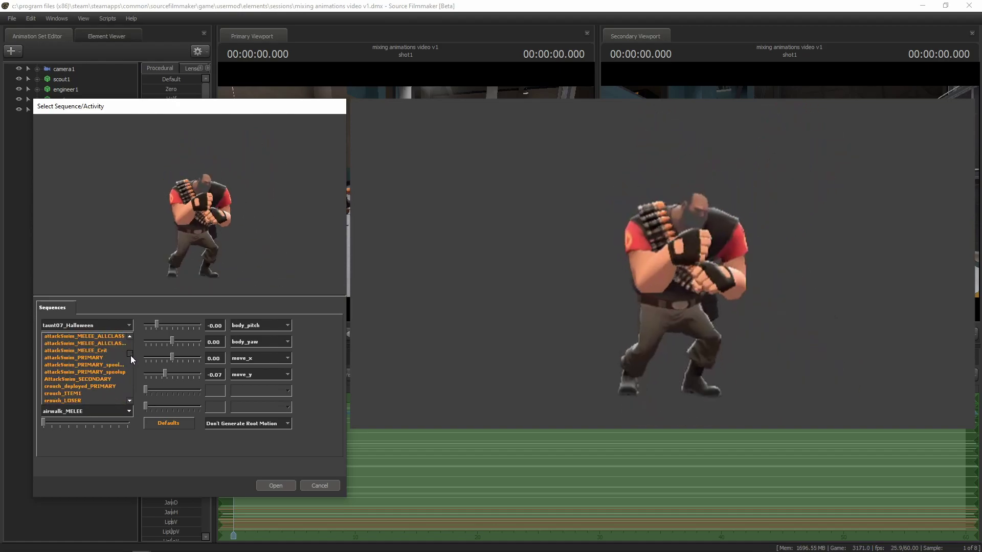
pyautogui.click(93, 379)
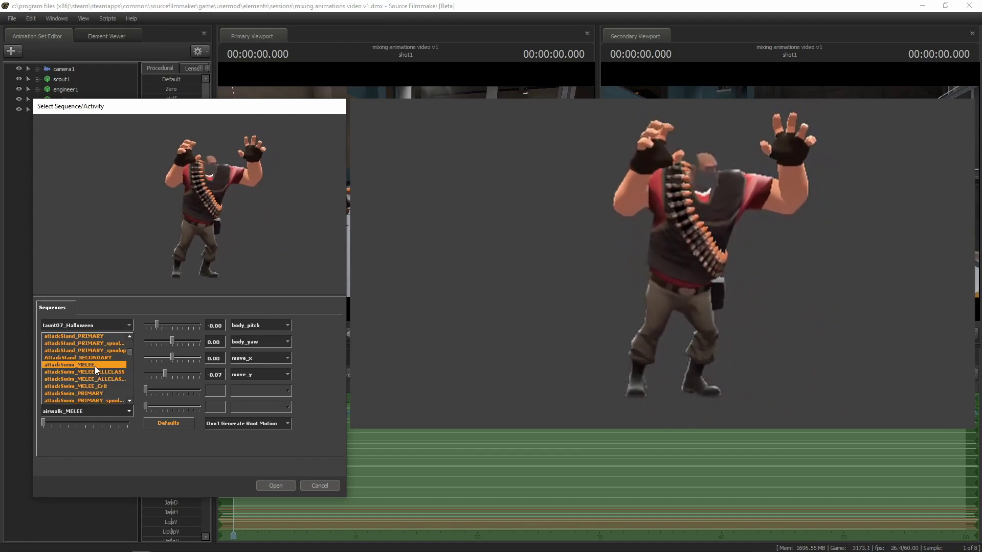
pyautogui.click(94, 365)
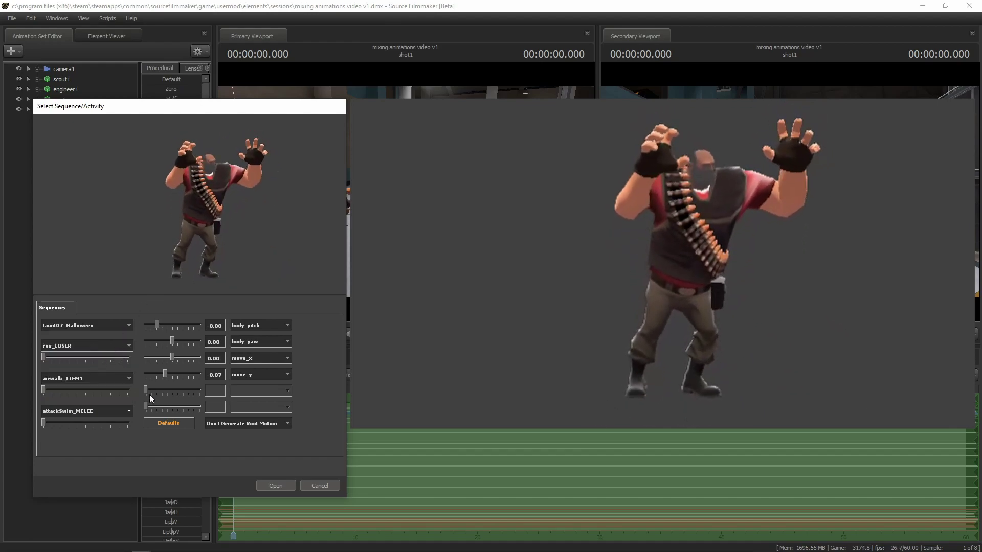
# Set attackSwim_MELEE to near-full weight and run_LOSER to full, keeping the taunt07_Halloween base
pyautogui.moveTo(43, 423); pyautogui.dragTo(152, 415)
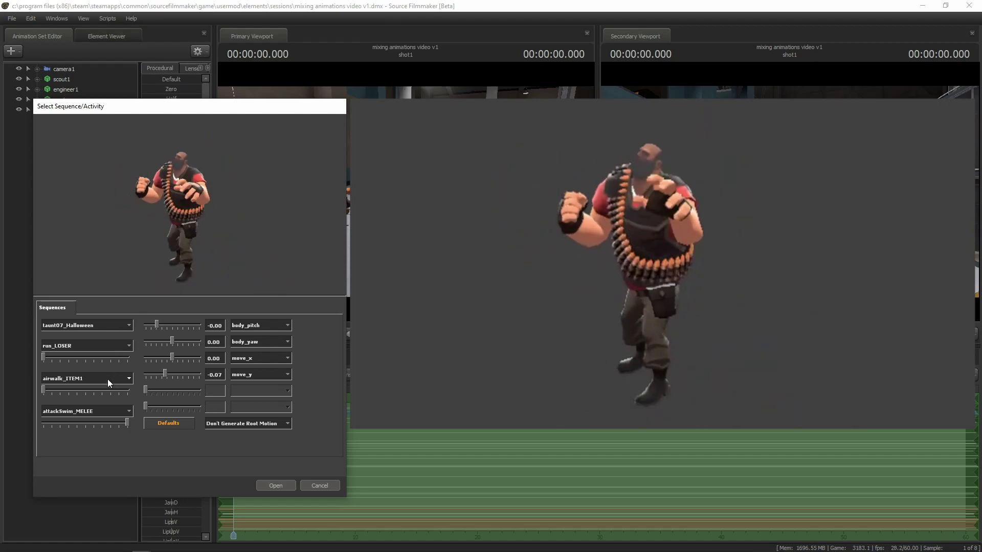
pyautogui.click(118, 424)
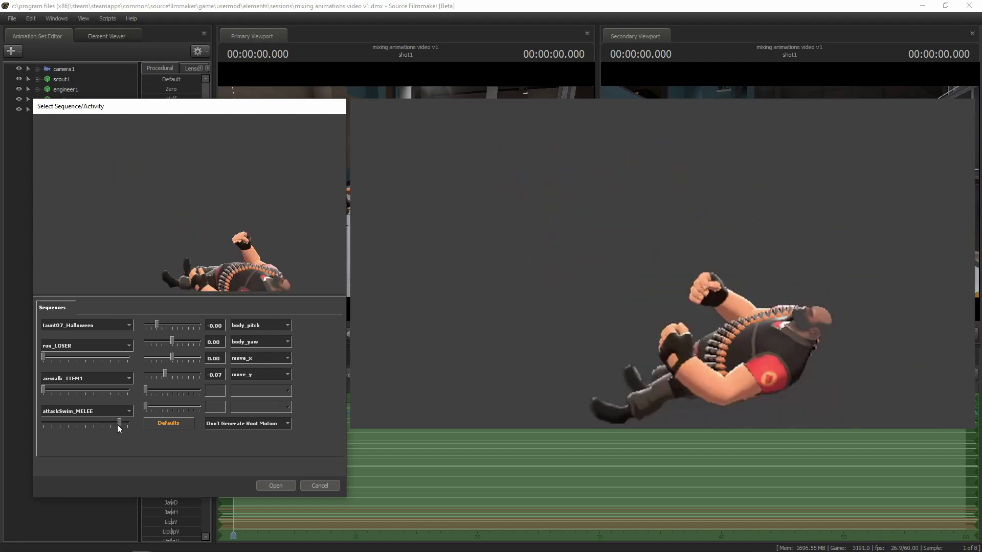
pyautogui.click(115, 424)
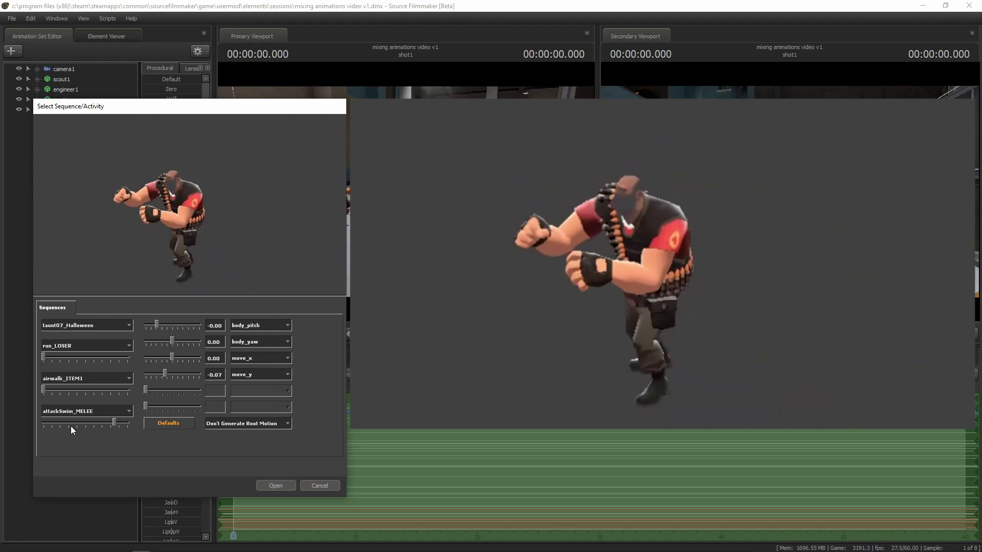
pyautogui.click(120, 325)
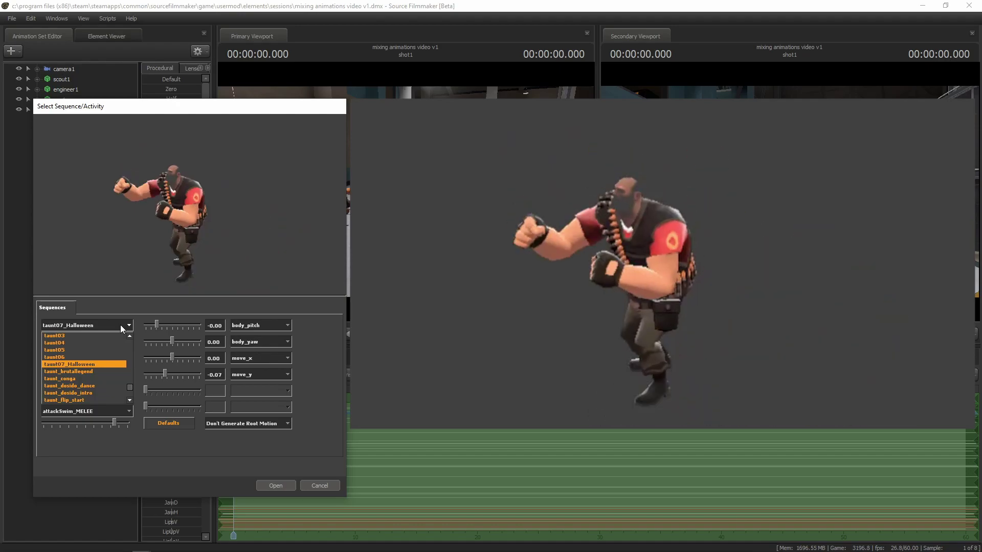
pyautogui.click(631, 415)
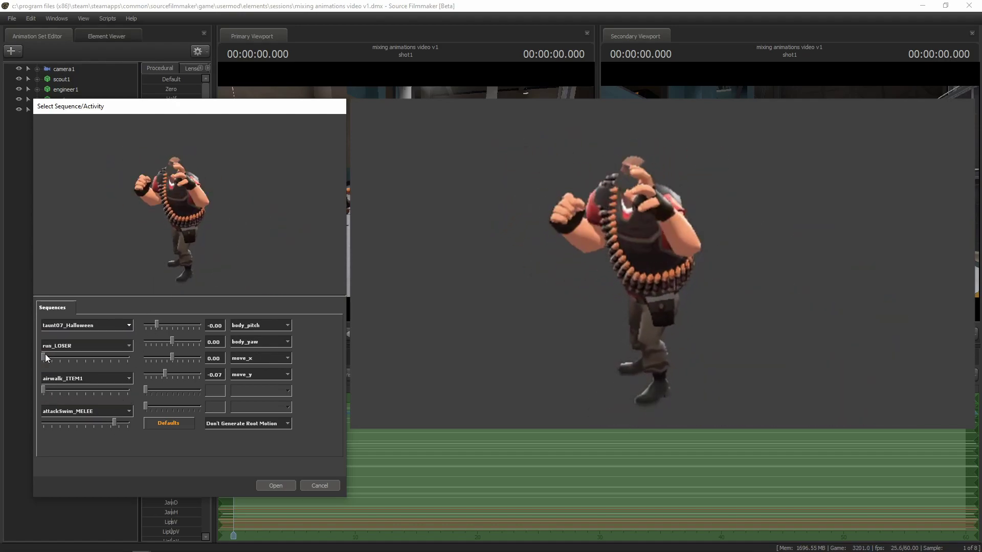
pyautogui.moveTo(45, 355); pyautogui.dragTo(142, 361)
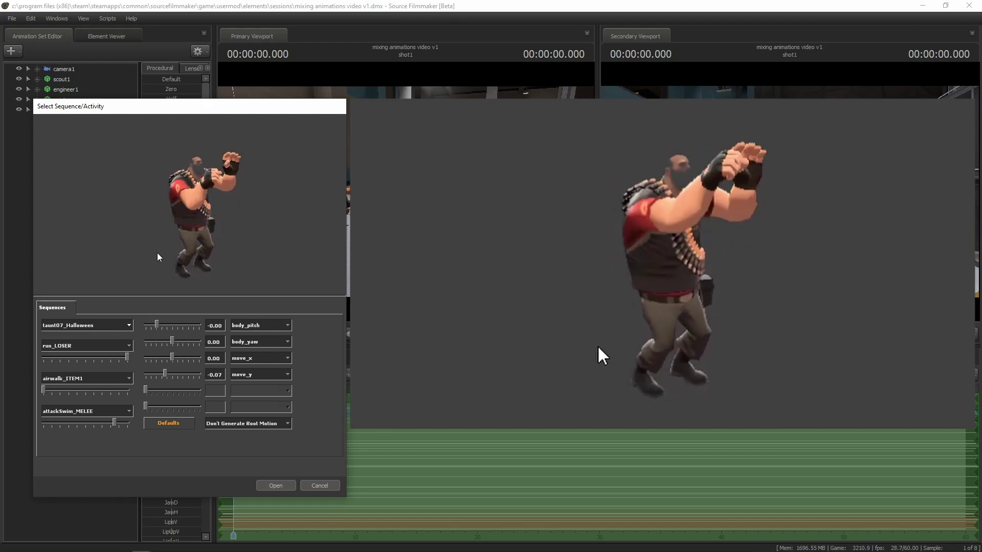
# Apply the heavy's blend, frame all four characters with the work camera, and play shot1
pyautogui.click(272, 483)
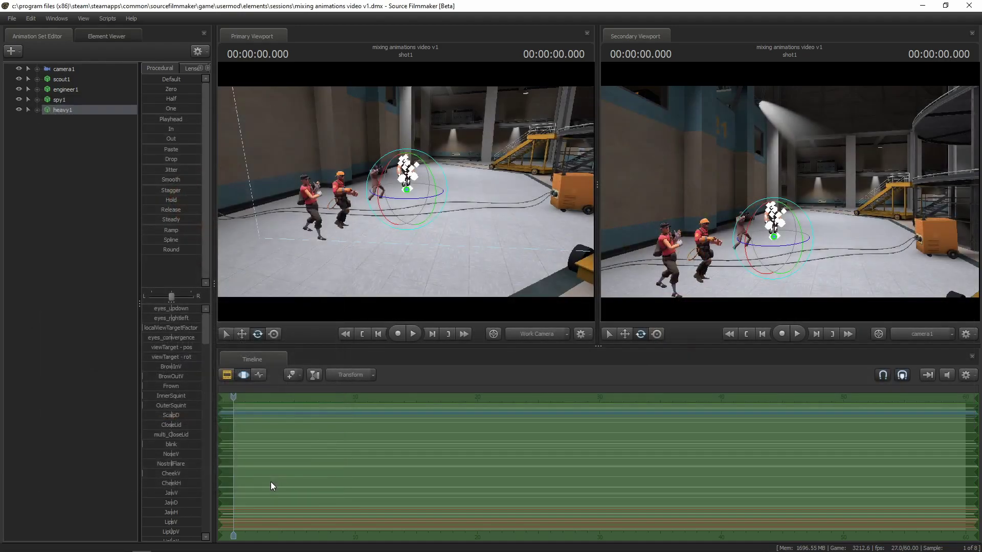
pyautogui.moveTo(456, 272); pyautogui.dragTo(455, 272)
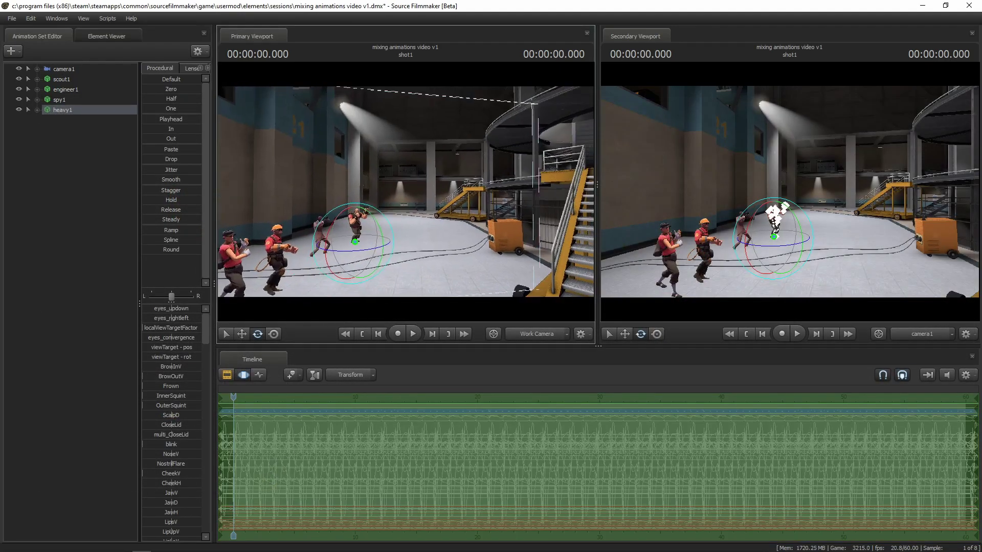
pyautogui.moveTo(417, 231); pyautogui.dragTo(402, 223)
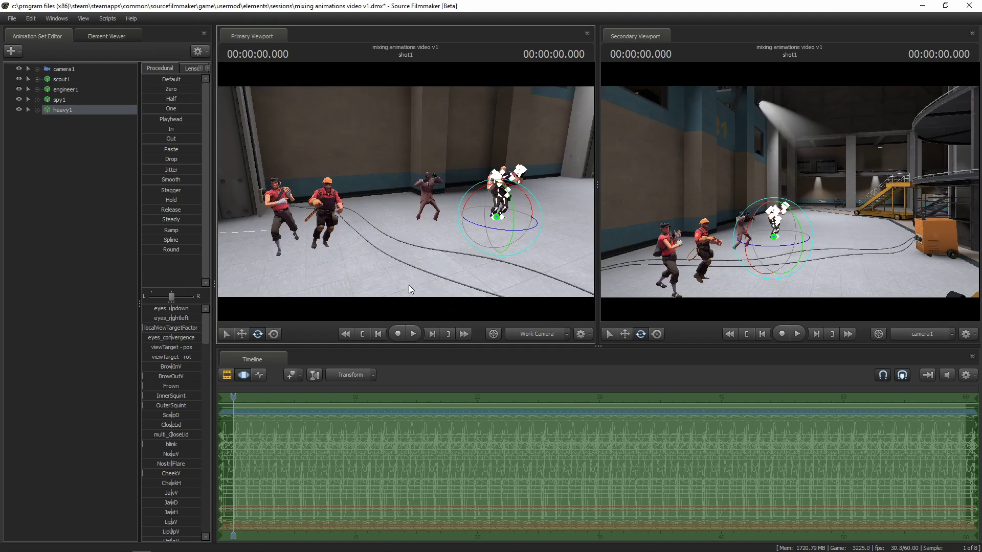
pyautogui.press('space')
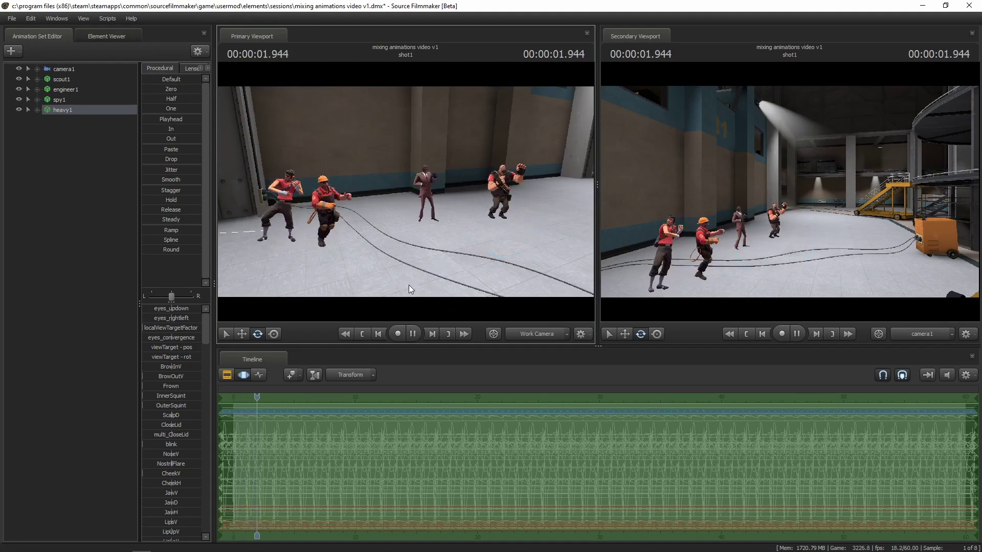